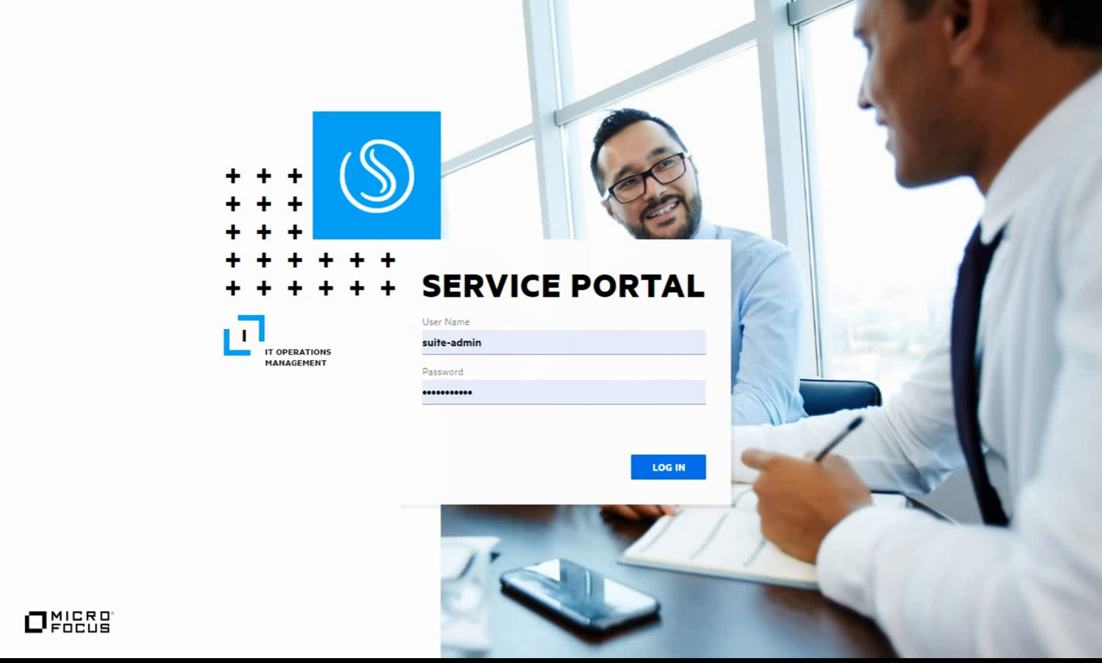
Open the Suite Administration login page at the /bo address, with the saved administrator credentials autofilled.
{"action": "key", "text": "BackSpace"}
{"action": "type", "text": "bo"}
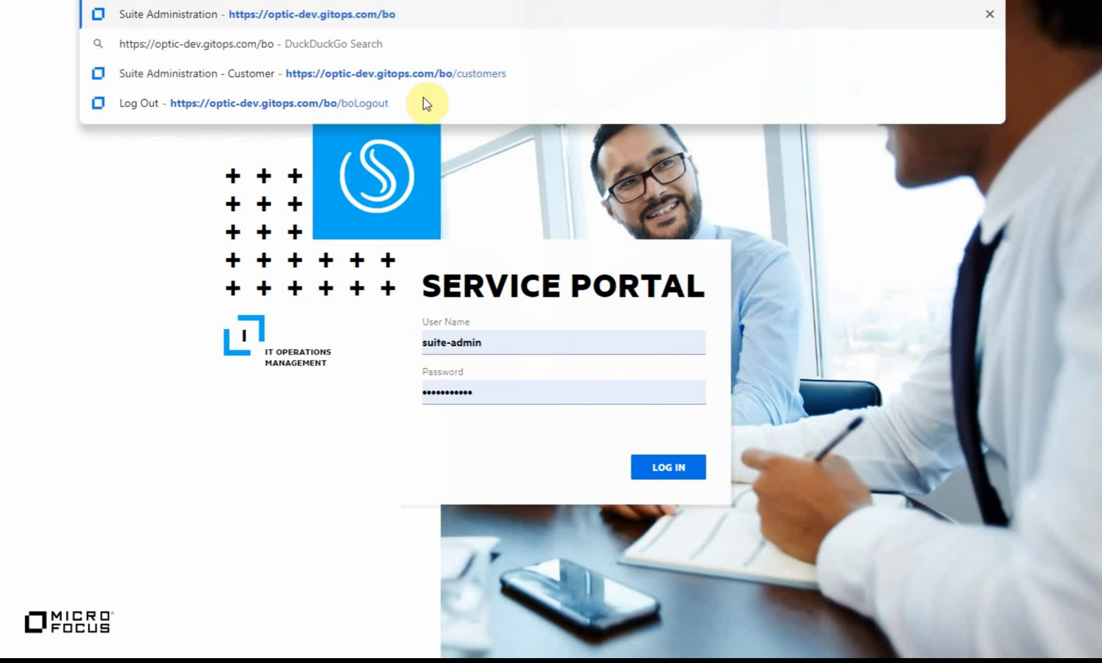
{"action": "left_click", "coordinate": [290, 13]}
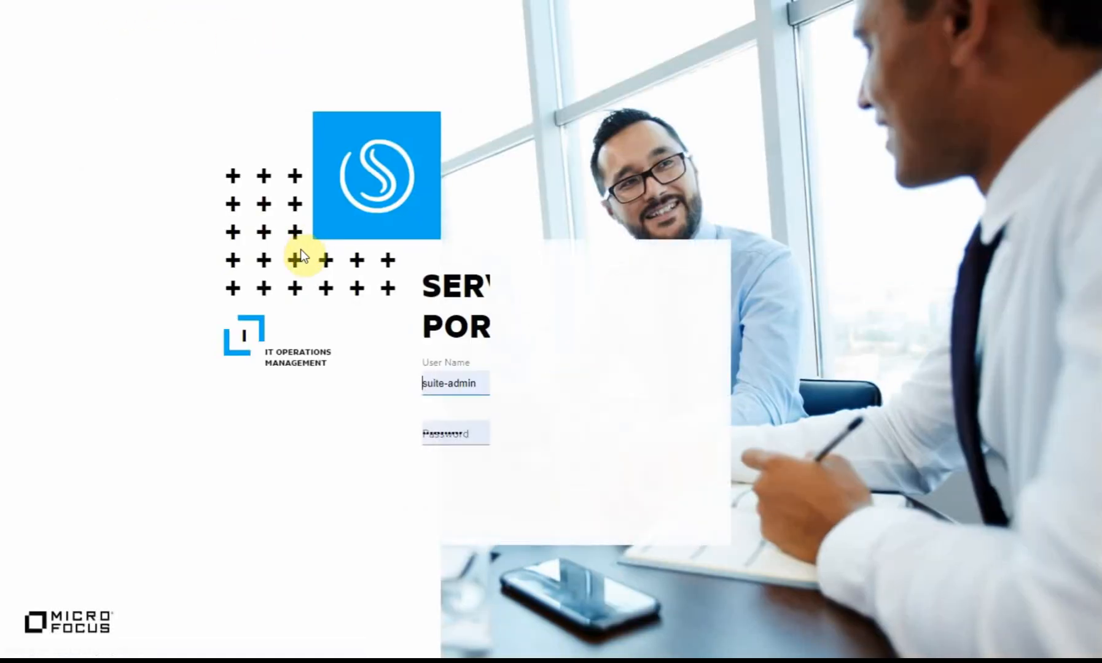
{"action": "left_click", "coordinate": [521, 350]}
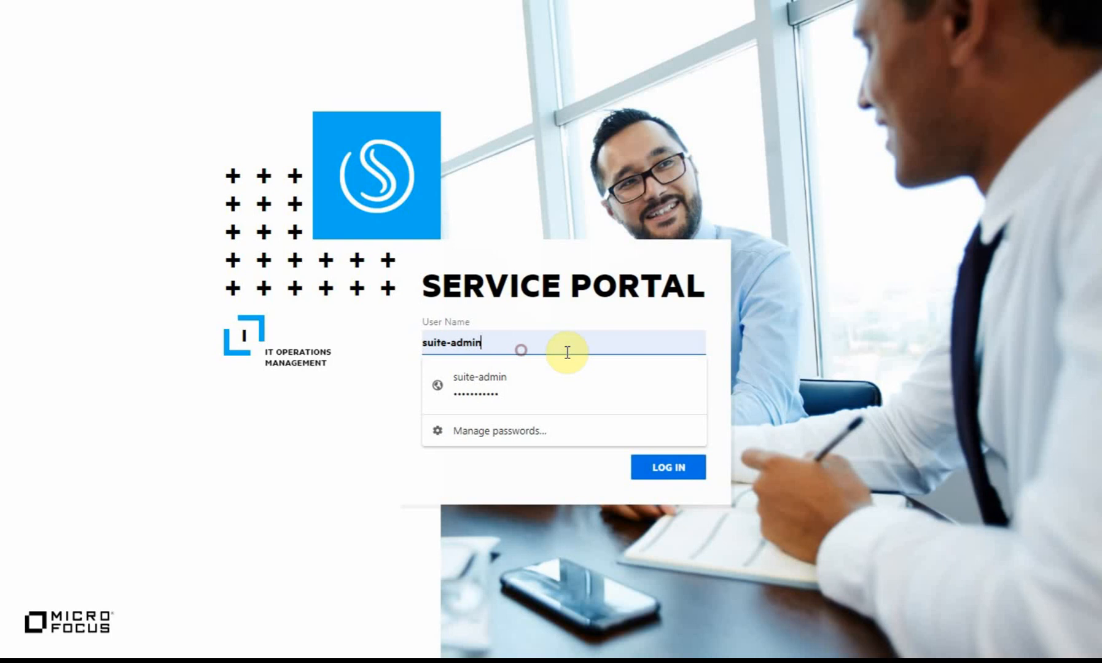
{"action": "left_click", "coordinate": [138, 361]}
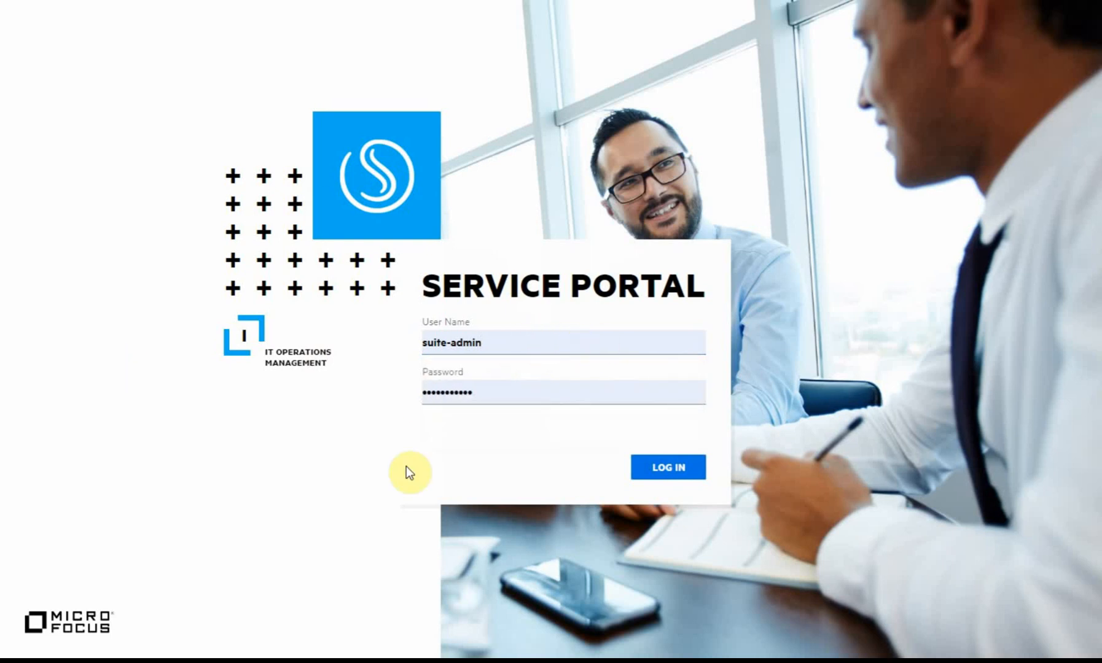
{"action": "left_click", "coordinate": [504, 390]}
{"action": "left_click", "coordinate": [278, 455]}
Log in as administrator and go to the Customers list.
{"action": "left_click", "coordinate": [673, 468]}
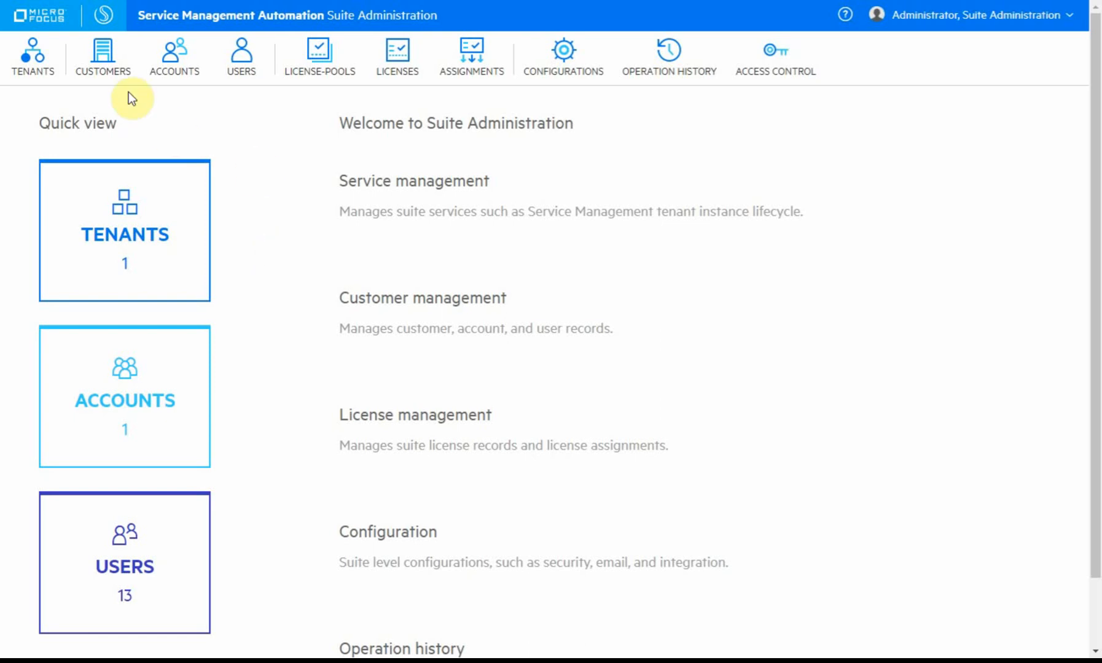
{"action": "left_click", "coordinate": [103, 58]}
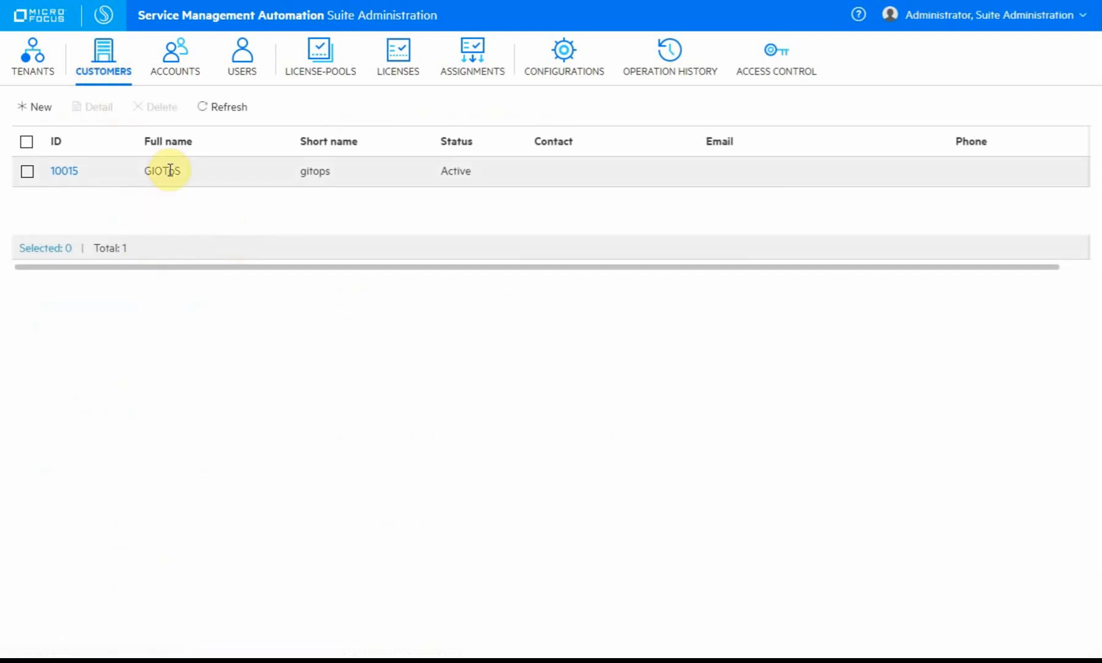
Create customer 'Test Demo' with short name 'Test Demo', then view its accounts.
{"action": "left_click", "coordinate": [27, 107]}
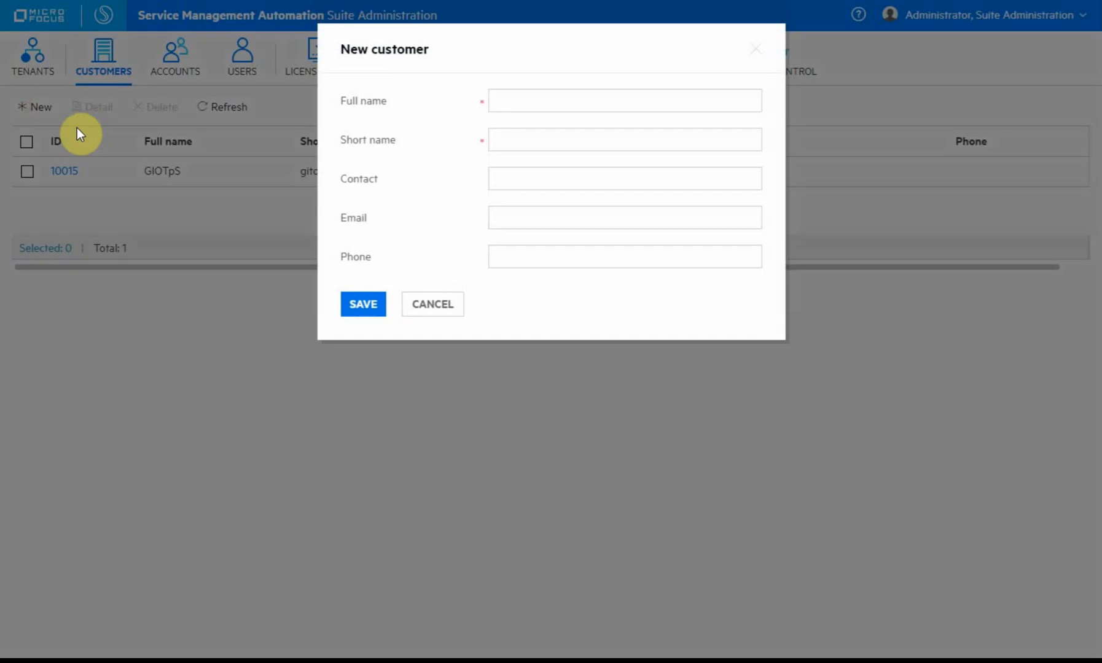
{"action": "left_click", "coordinate": [560, 98]}
{"action": "type", "text": "Te"}
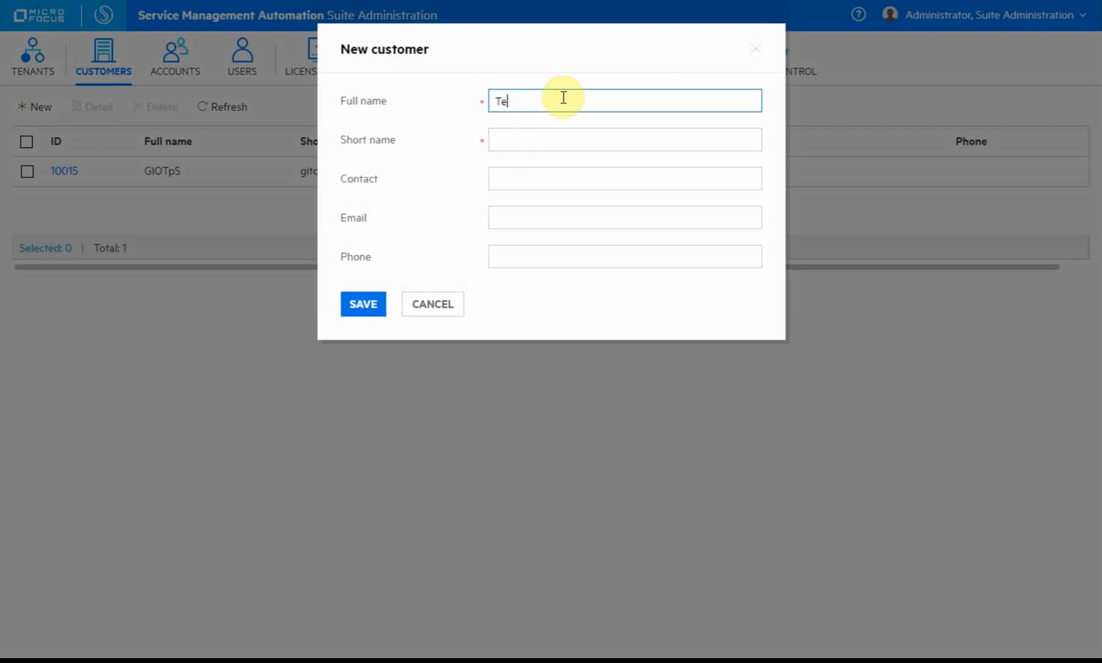
{"action": "type", "text": "st Demo"}
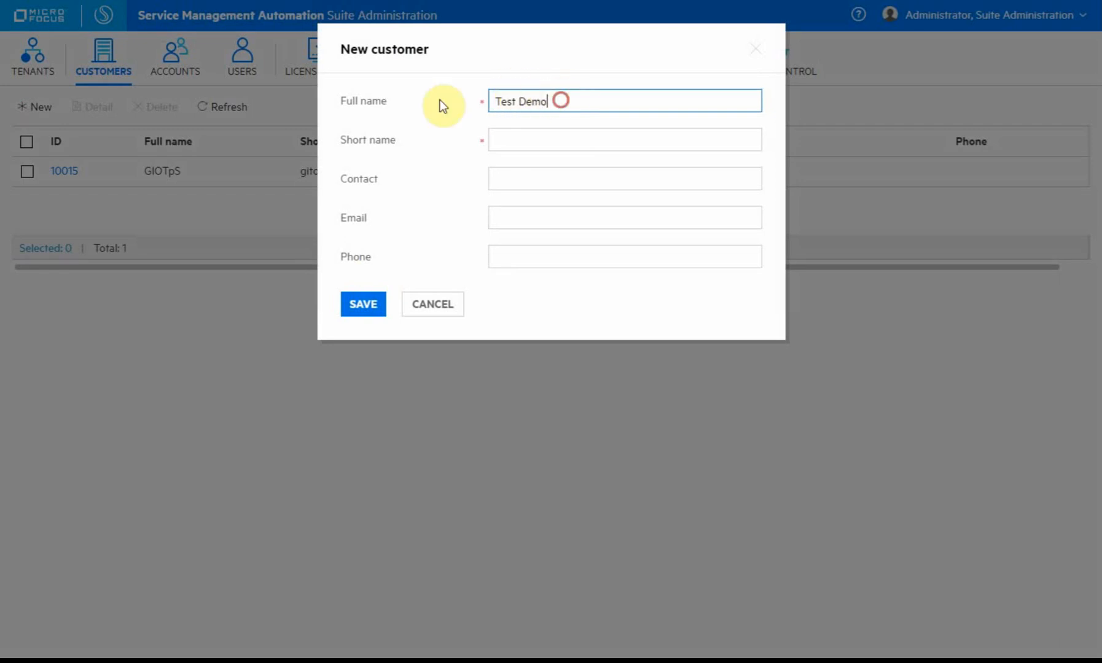
{"action": "key", "text": "ctrl+a"}
{"action": "key", "text": "ctrl+c"}
{"action": "left_click", "coordinate": [527, 138]}
{"action": "key", "text": "ctrl+v"}
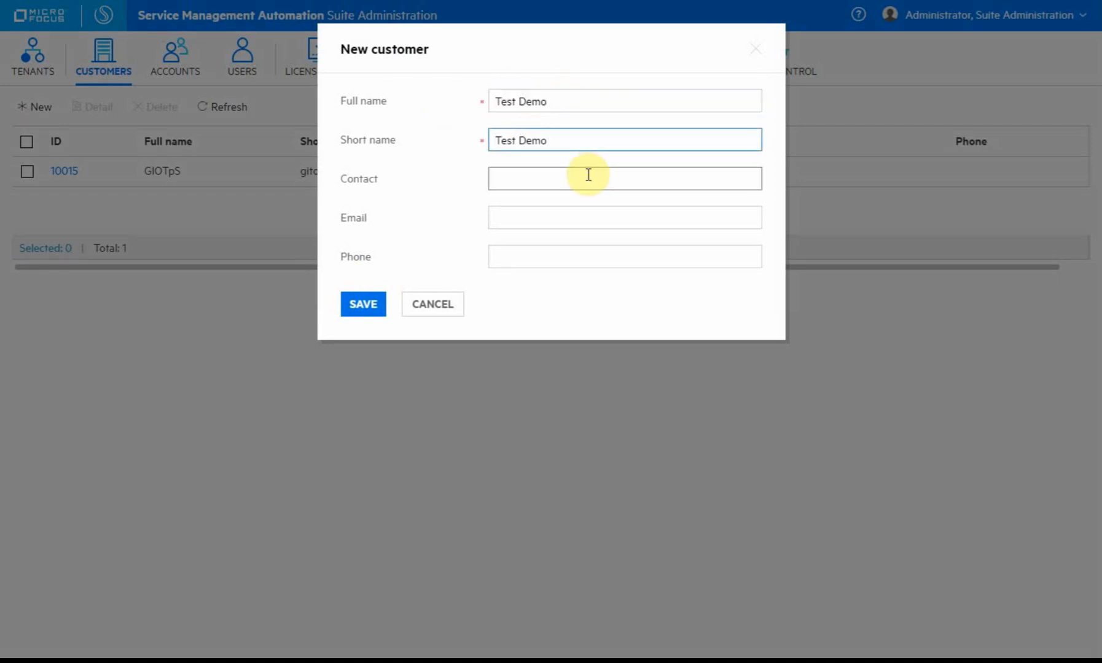
{"action": "left_click", "coordinate": [355, 305]}
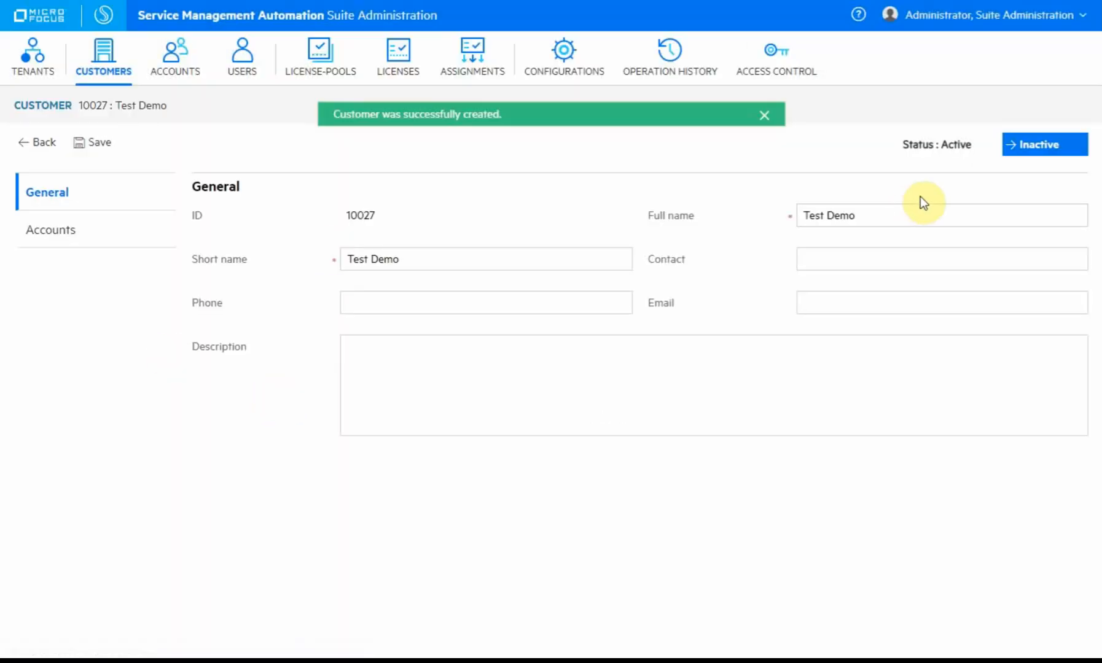
{"action": "left_click", "coordinate": [58, 240]}
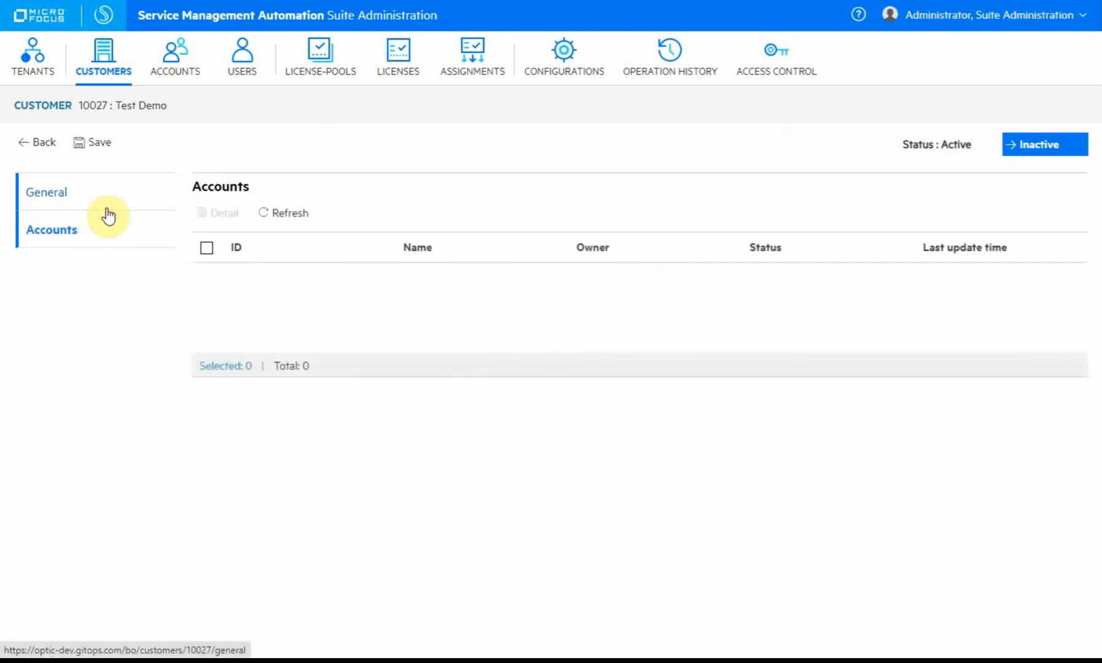
Start a new account with Standard as its shared service type.
{"action": "left_click", "coordinate": [175, 54]}
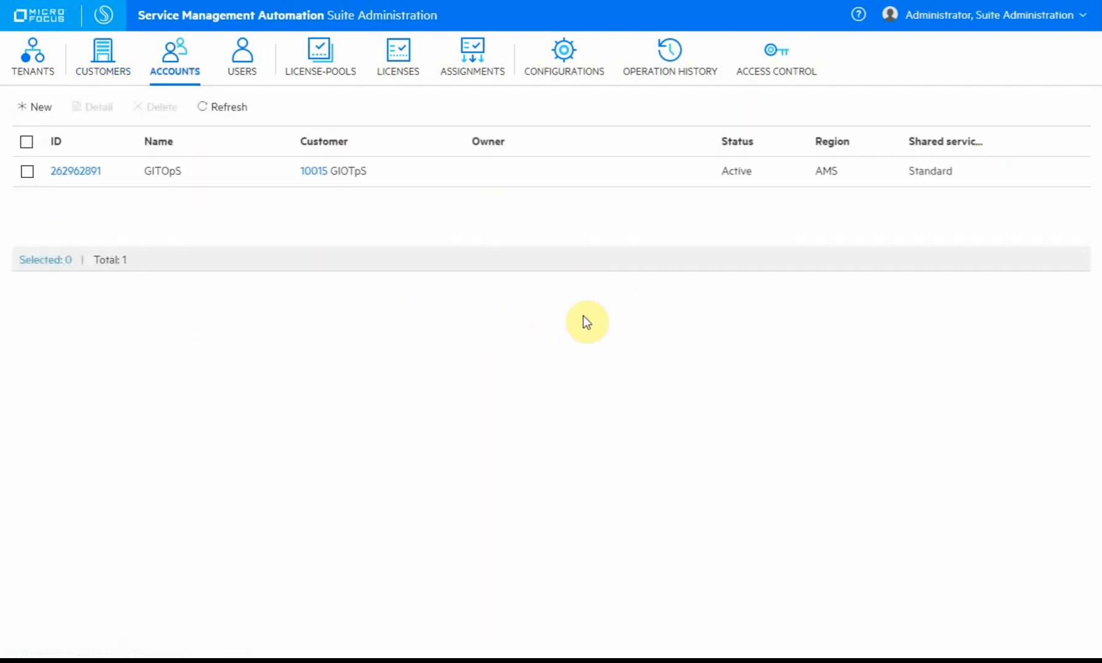
{"action": "left_click", "coordinate": [36, 108]}
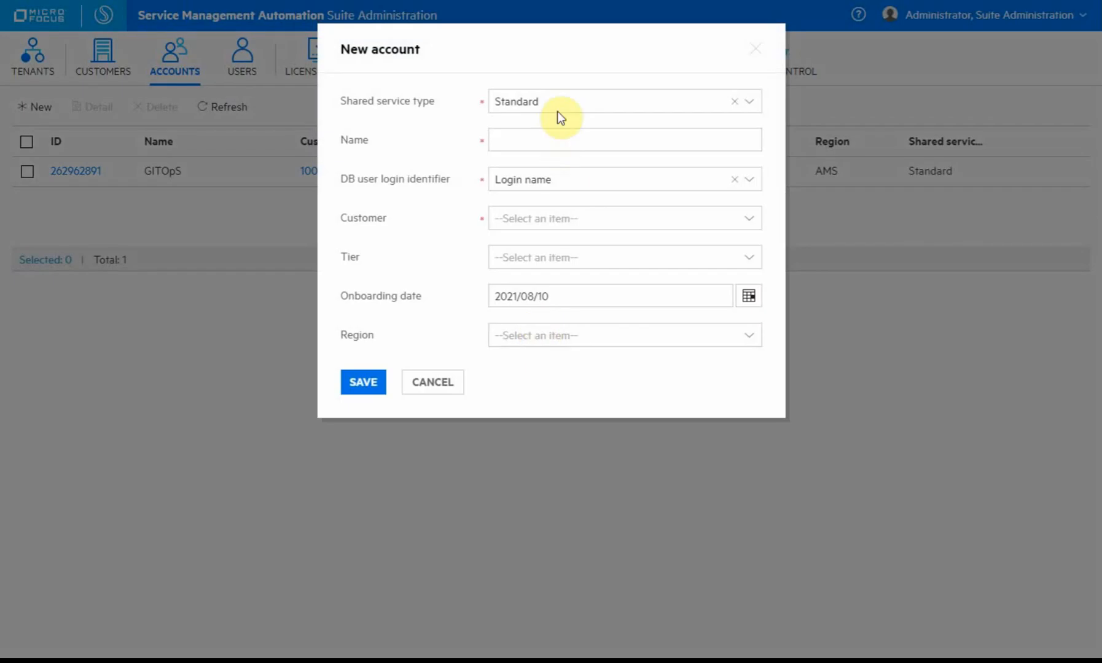
{"action": "left_click", "coordinate": [561, 102]}
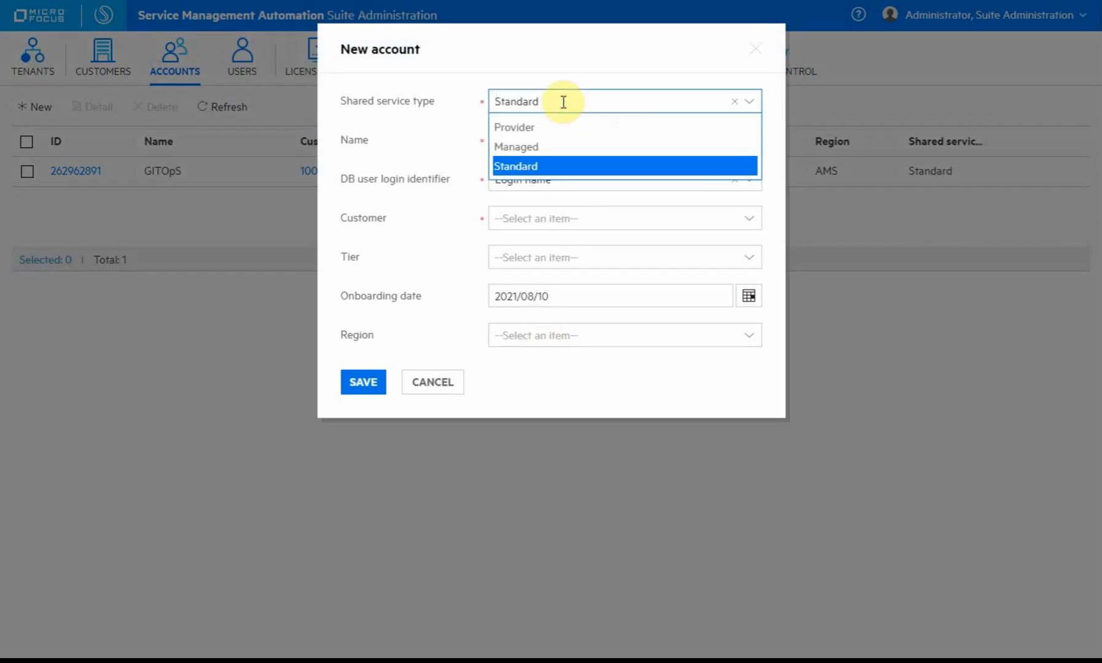
{"action": "left_click", "coordinate": [560, 167]}
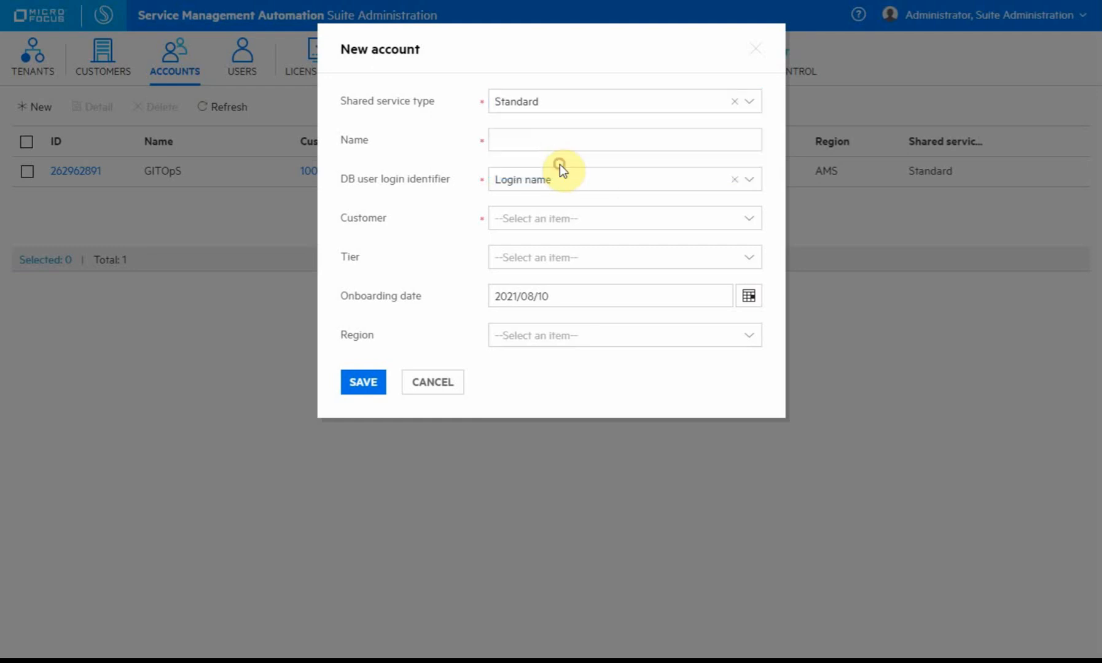
{"action": "left_click", "coordinate": [575, 101]}
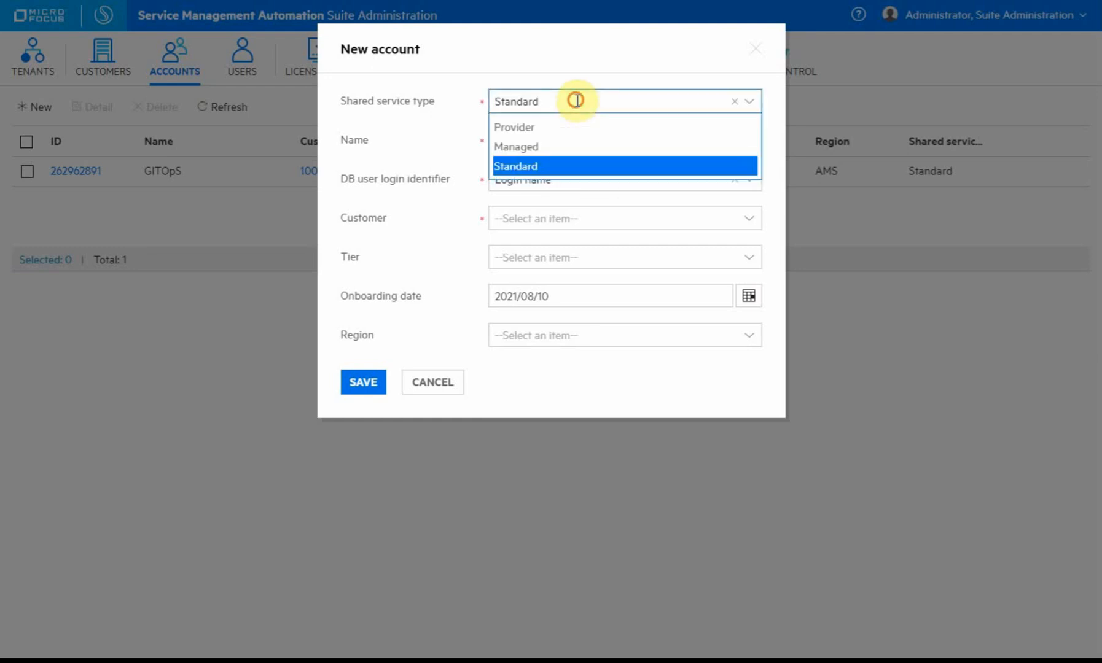
{"action": "left_click", "coordinate": [573, 166]}
Name the account 'Test Demo Account'.
{"action": "left_click", "coordinate": [536, 140]}
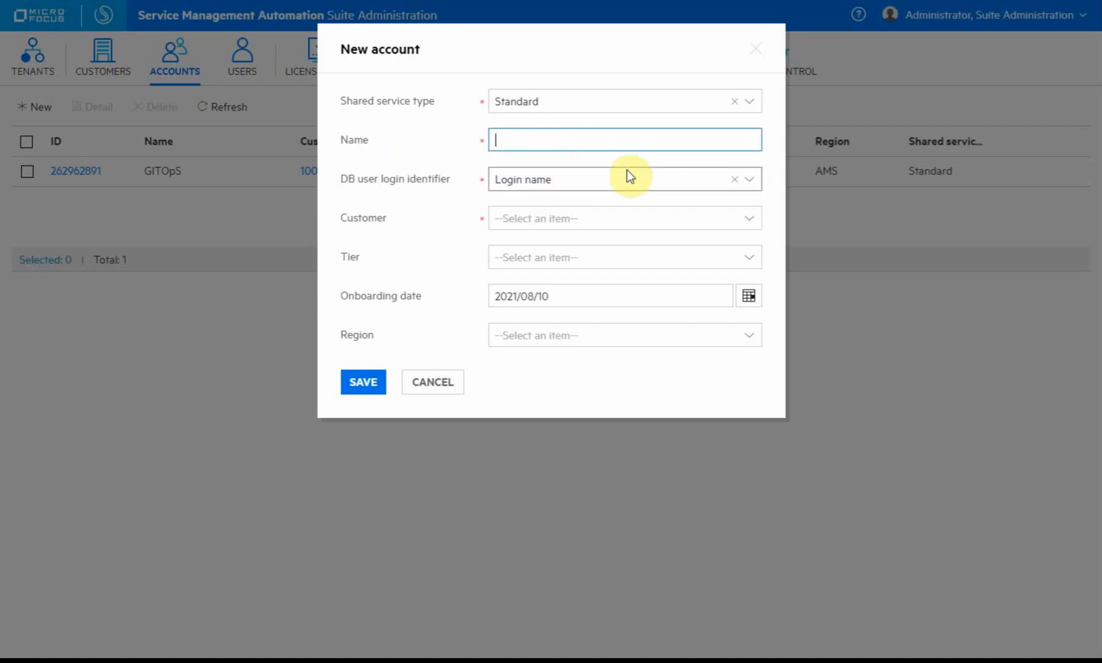
{"action": "type", "text": "Test Demo"}
{"action": "triple_click", "coordinate": [570, 142]}
{"action": "left_click", "coordinate": [604, 143]}
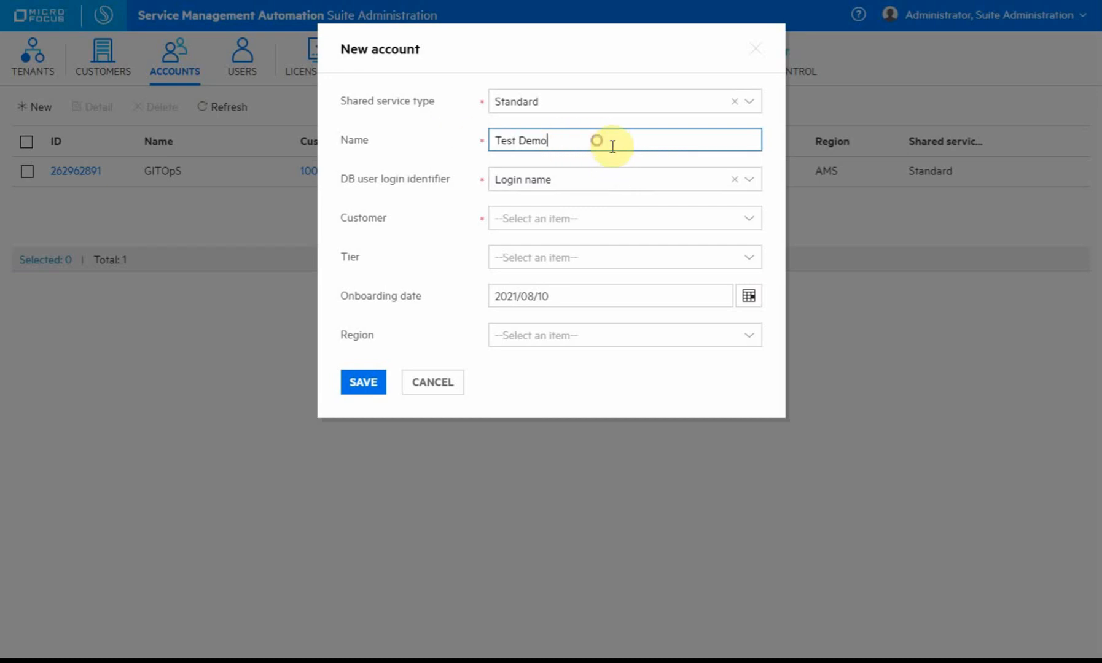
{"action": "type", "text": "Account"}
{"action": "left_click_drag", "start_coordinate": [613, 146], "coordinate": [395, 141]}
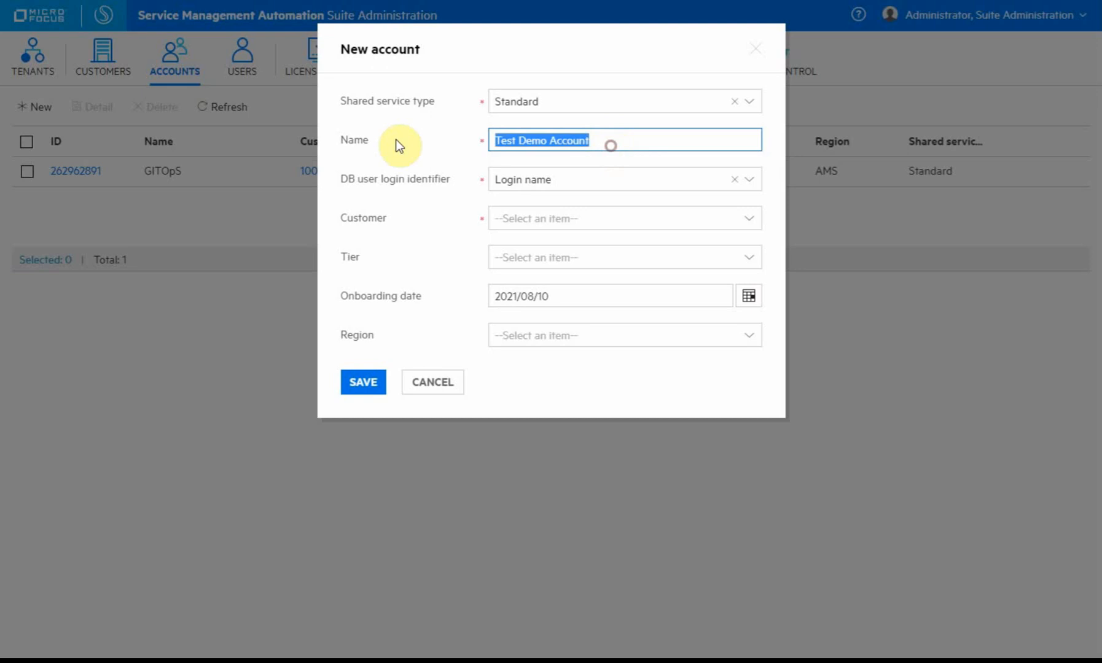
Keep Login name as the login identifier, link customer 10027 Test Demo, and save.
{"action": "left_click", "coordinate": [566, 180]}
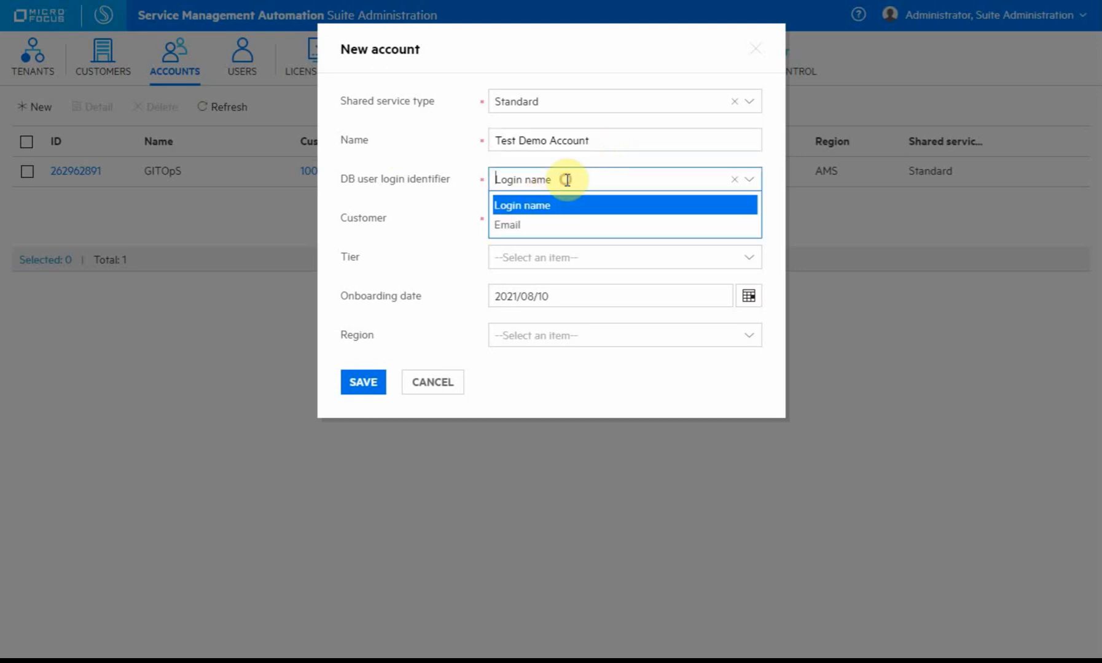
{"action": "left_click", "coordinate": [561, 203]}
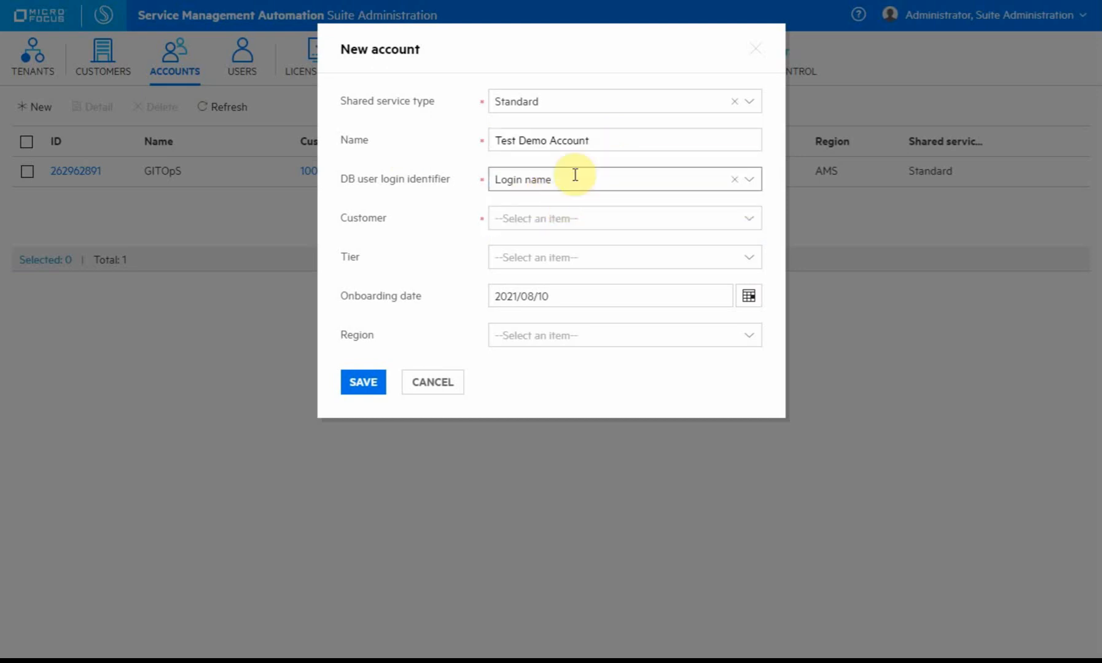
{"action": "left_click", "coordinate": [597, 221]}
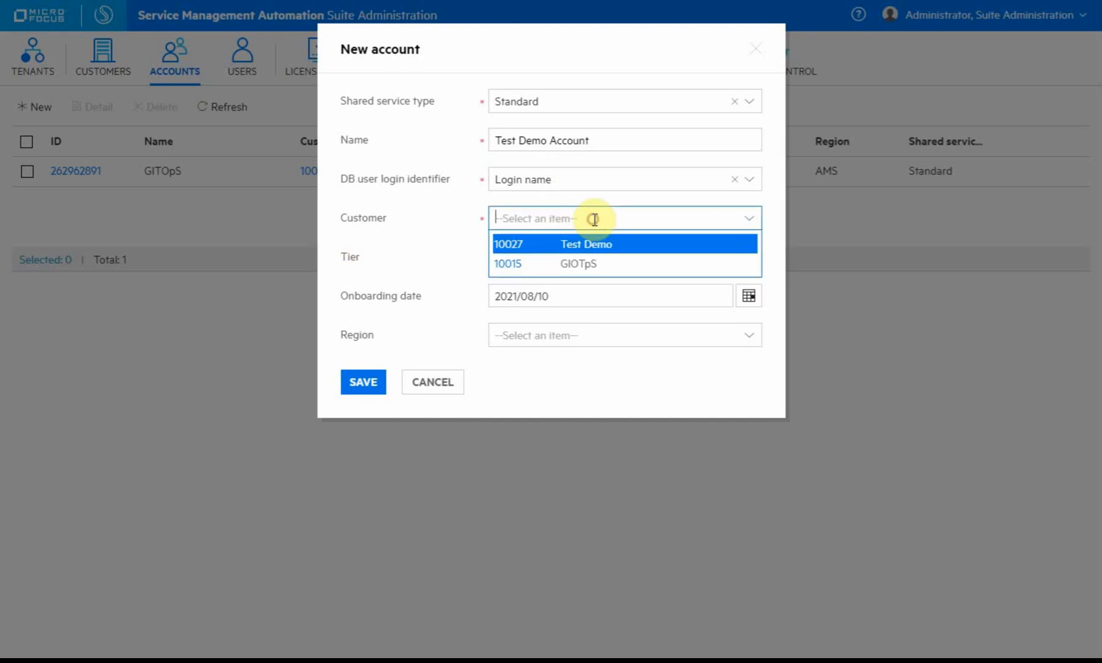
{"action": "left_click", "coordinate": [646, 244]}
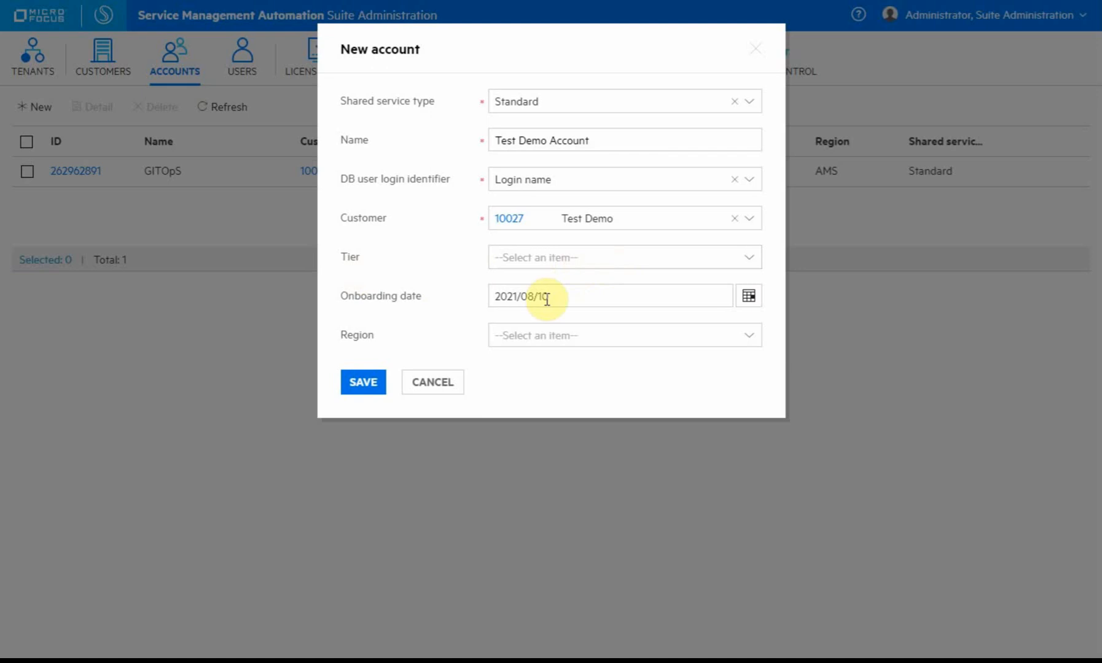
{"action": "left_click", "coordinate": [364, 385]}
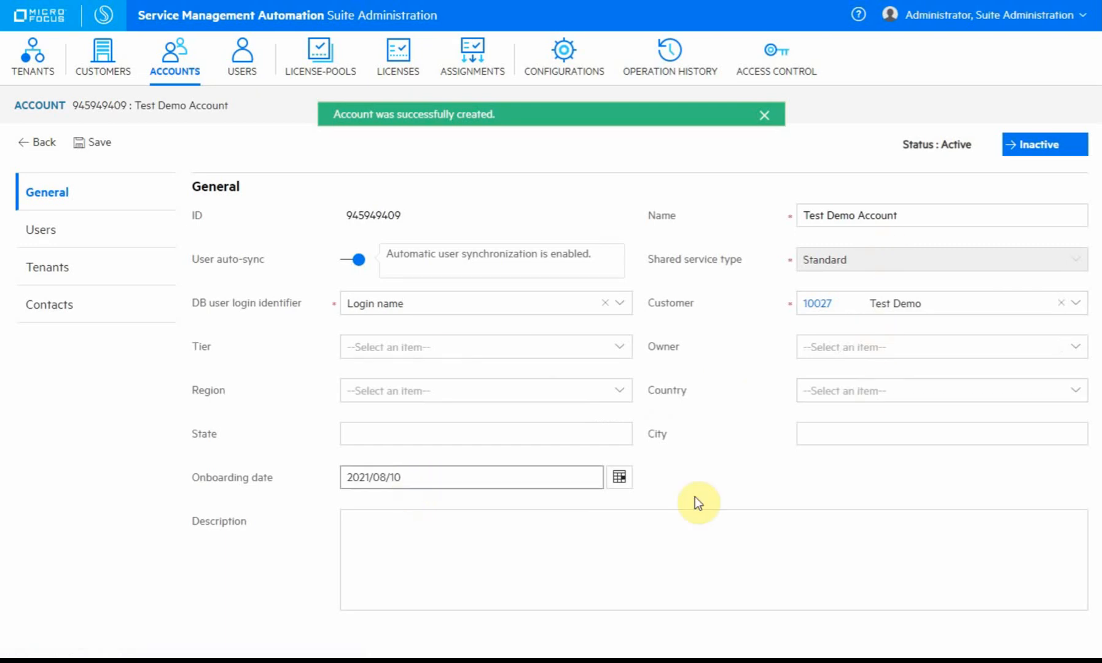
Check the new account's users and tenants, then return to its general details.
{"action": "left_click", "coordinate": [45, 231]}
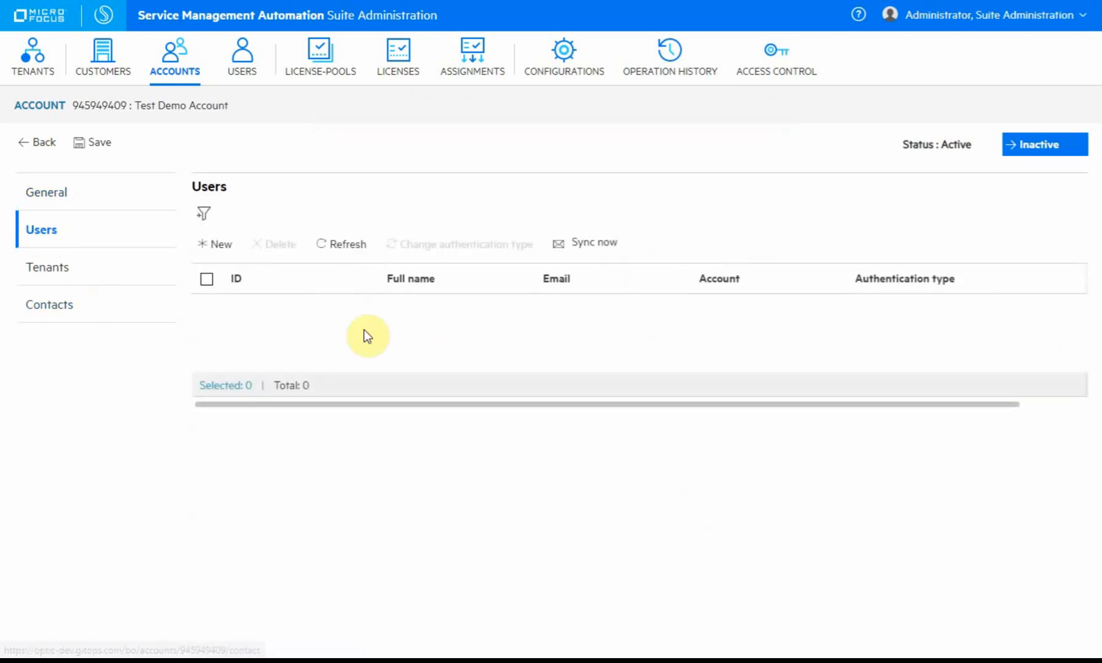
{"action": "left_click", "coordinate": [60, 269]}
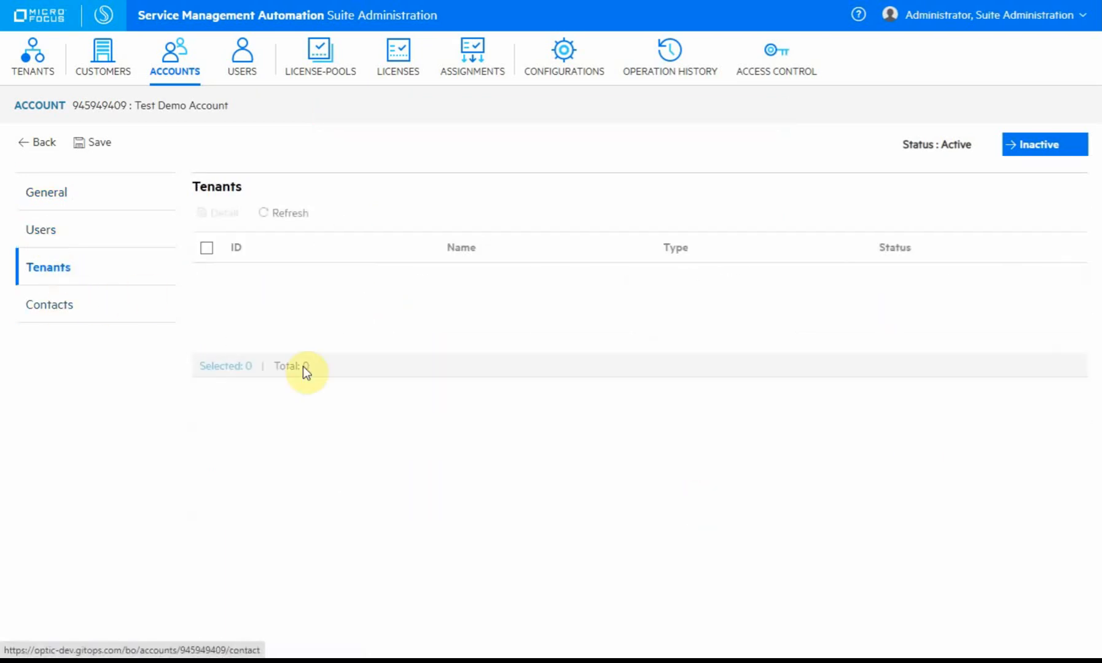
{"action": "left_click", "coordinate": [51, 196]}
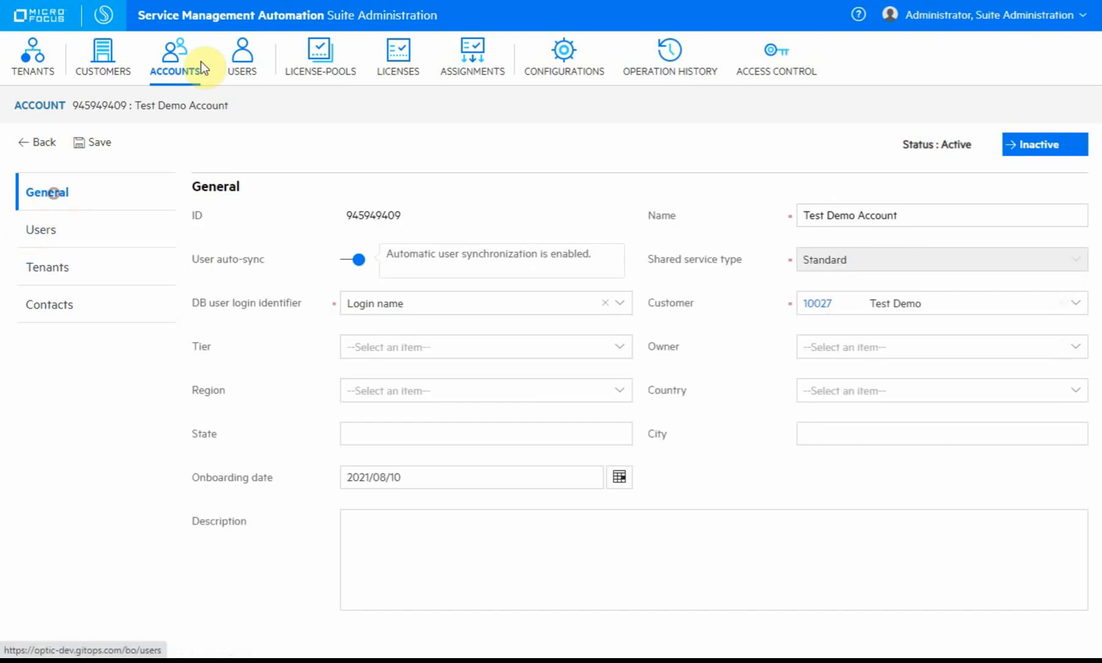
Start a new user with login name 'testdemo_admin'.
{"action": "left_click", "coordinate": [243, 55]}
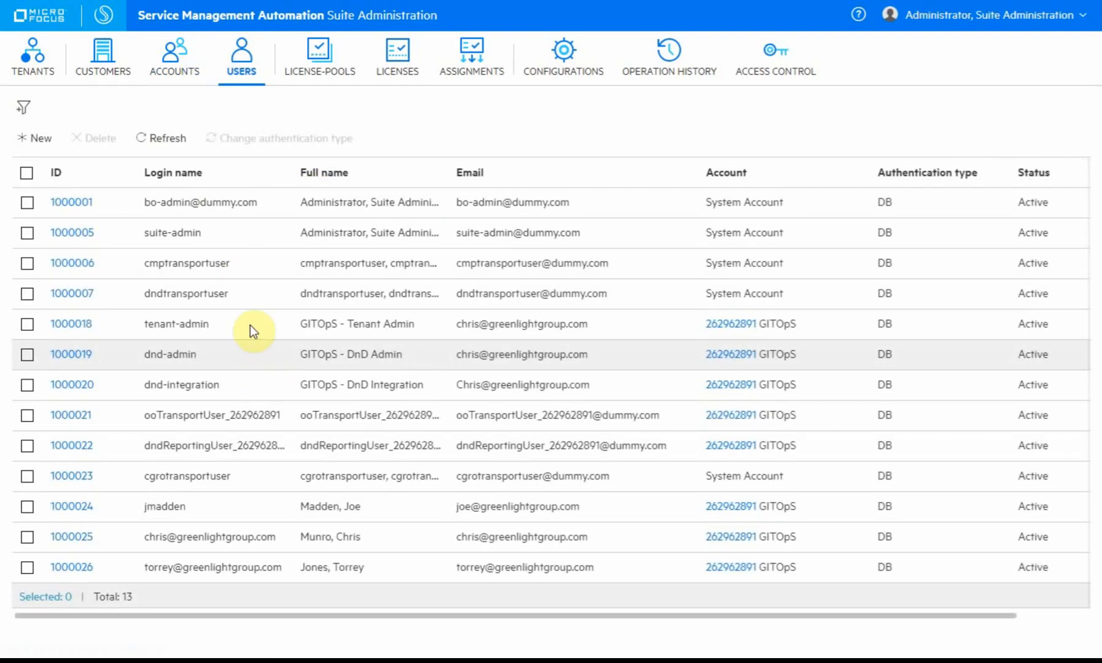
{"action": "left_click", "coordinate": [41, 139]}
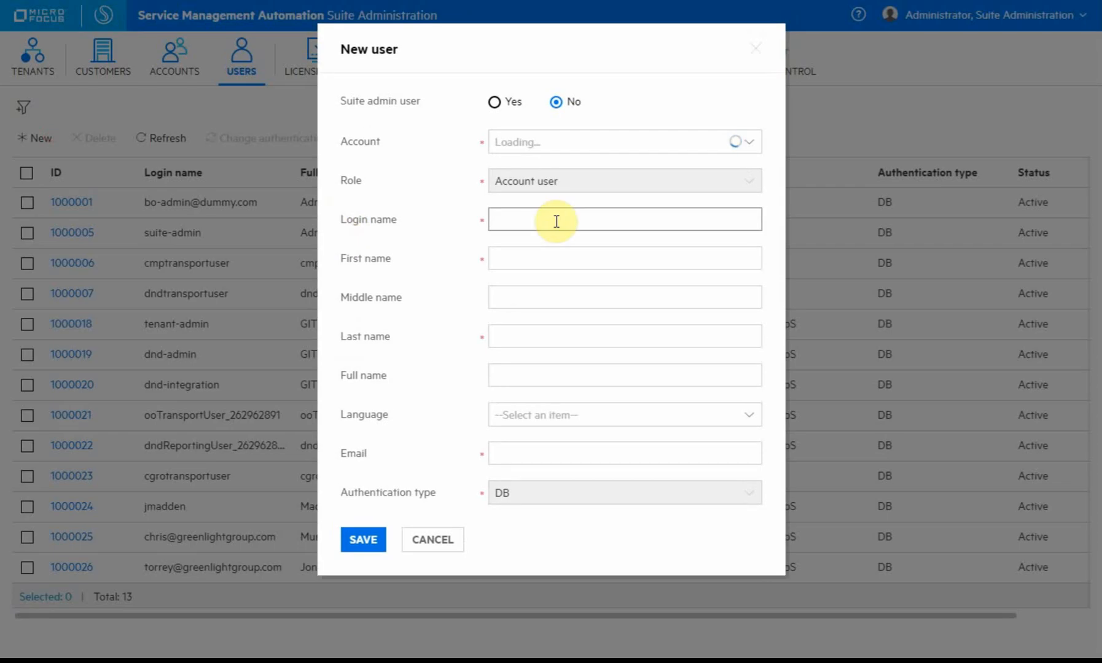
{"action": "left_click", "coordinate": [555, 221]}
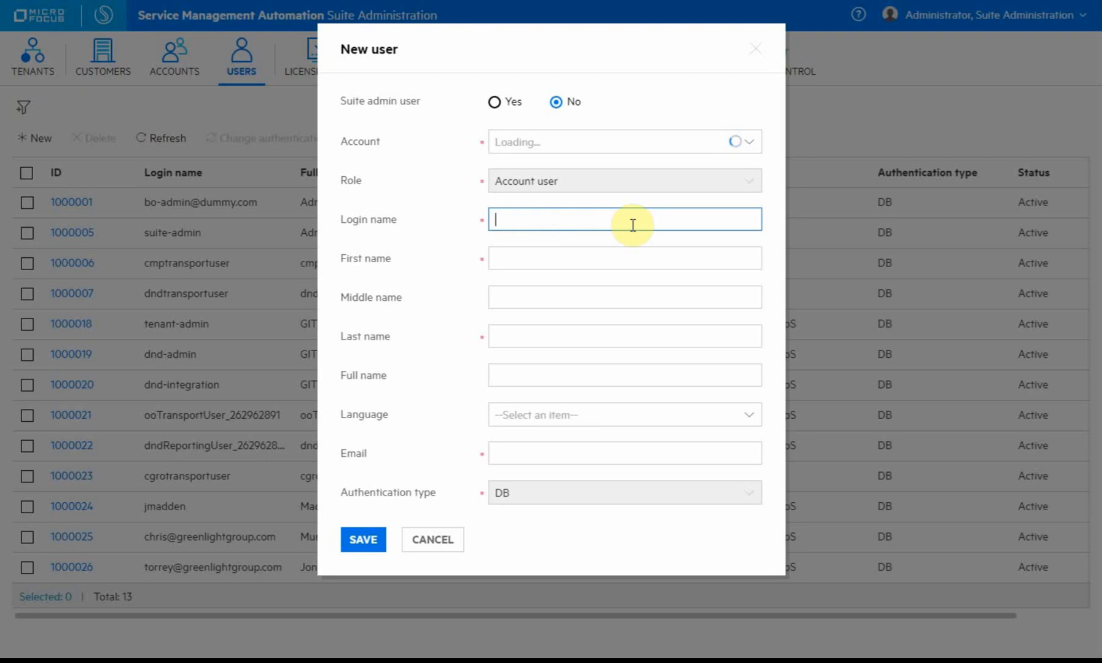
{"action": "type", "text": "testdemo_admin"}
{"action": "left_click", "coordinate": [632, 225]}
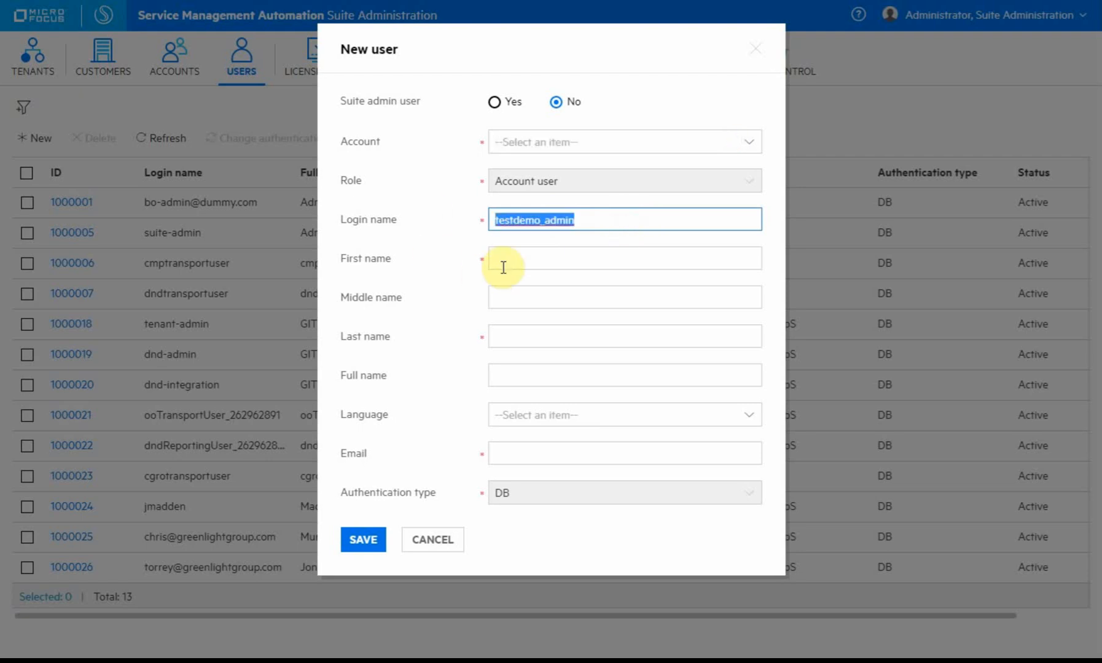
Enter first name 'testdemo', last name 'admin', and the user's e-mail address.
{"action": "left_click", "coordinate": [523, 259]}
{"action": "type", "text": "testdemo"}
{"action": "key", "text": "Tab"}
{"action": "key", "text": "Tab"}
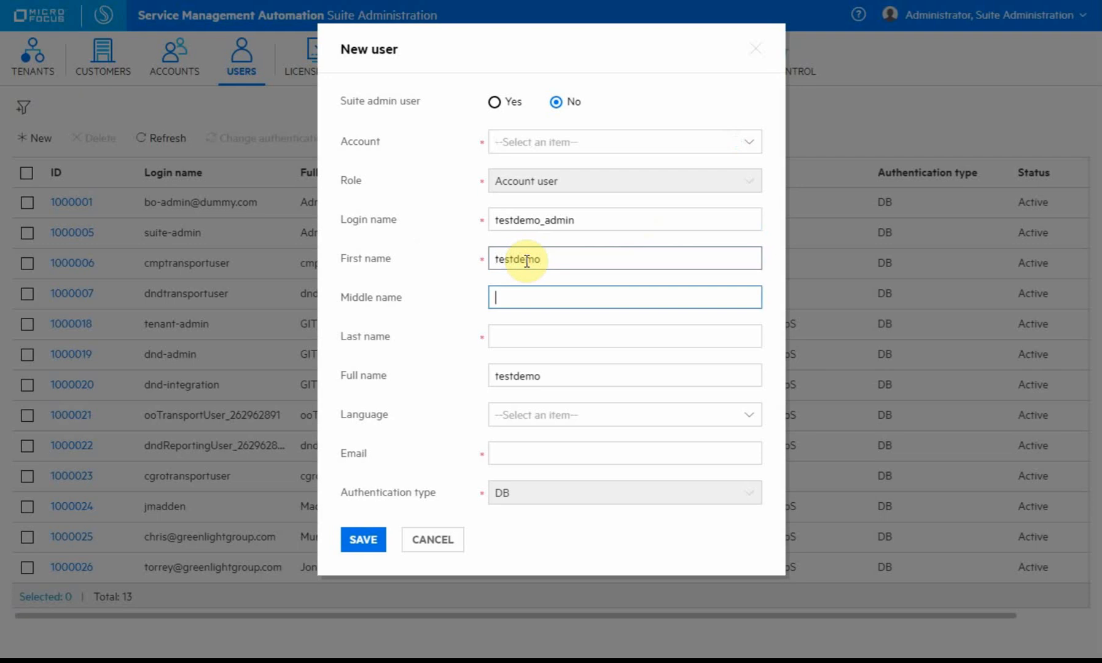
{"action": "type", "text": "admin"}
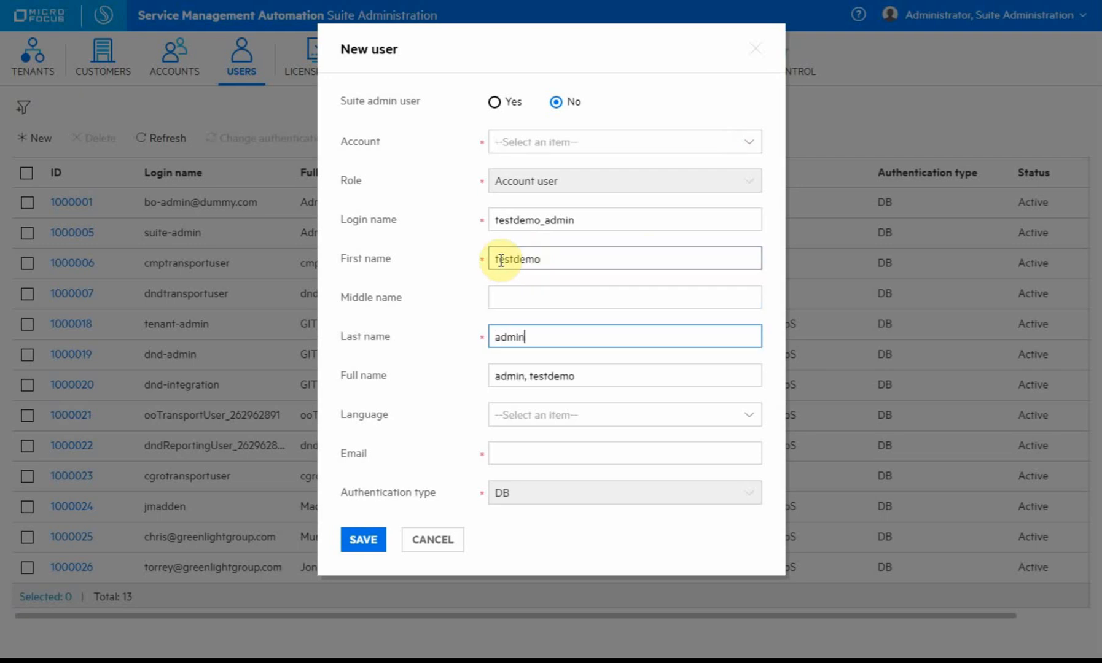
{"action": "left_click", "coordinate": [520, 460]}
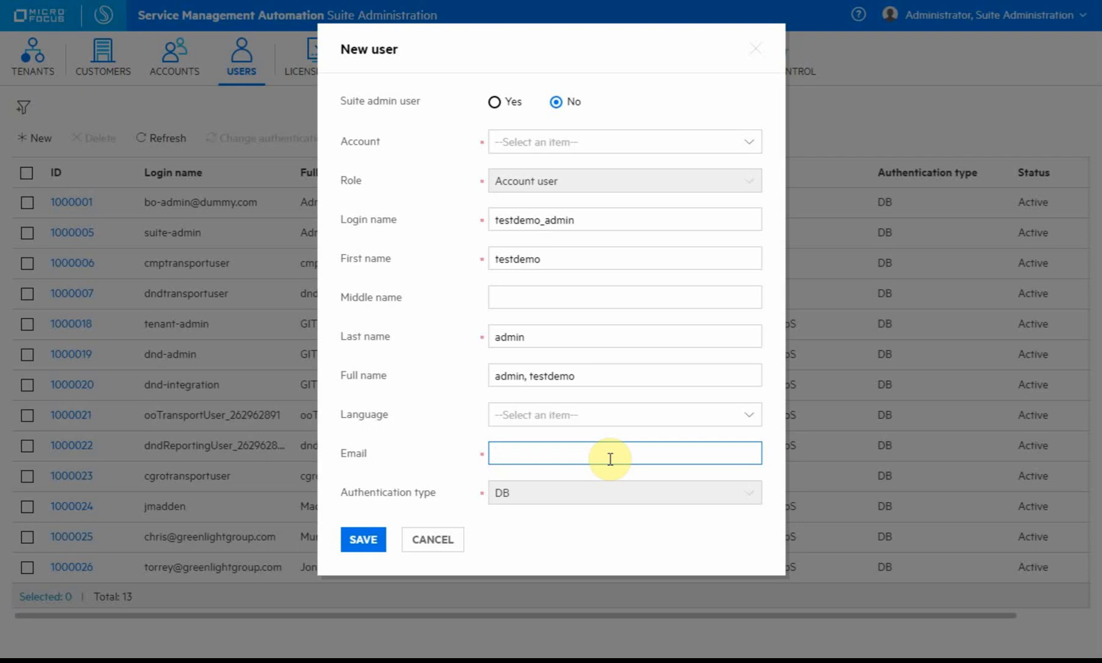
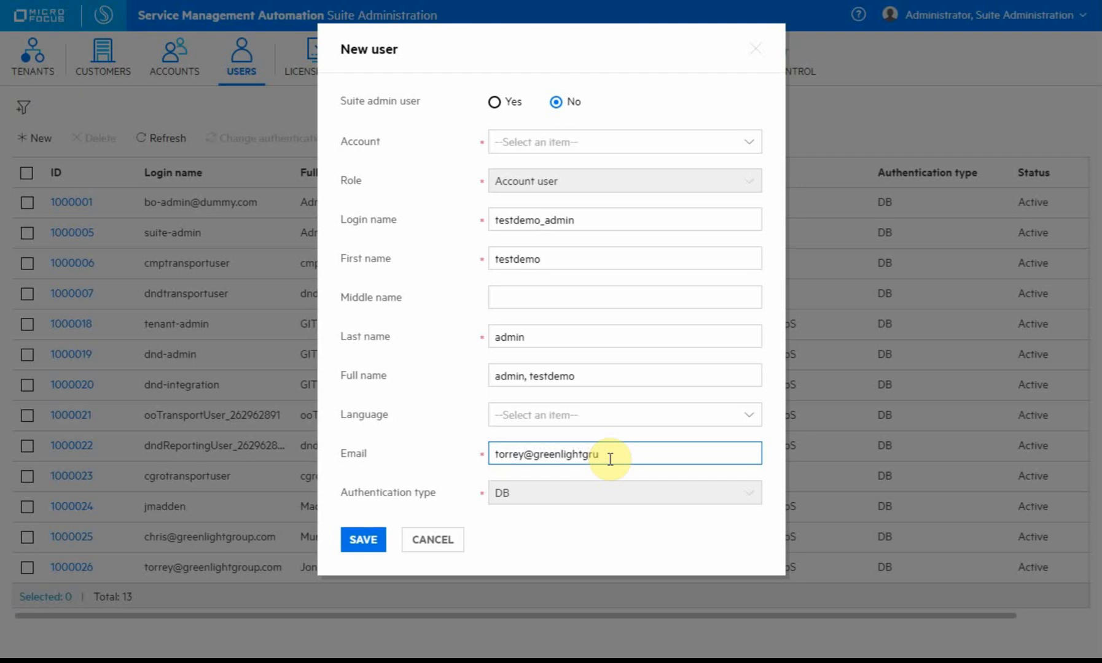
Assign the user to Test Demo Account and save it.
{"action": "left_click", "coordinate": [542, 143]}
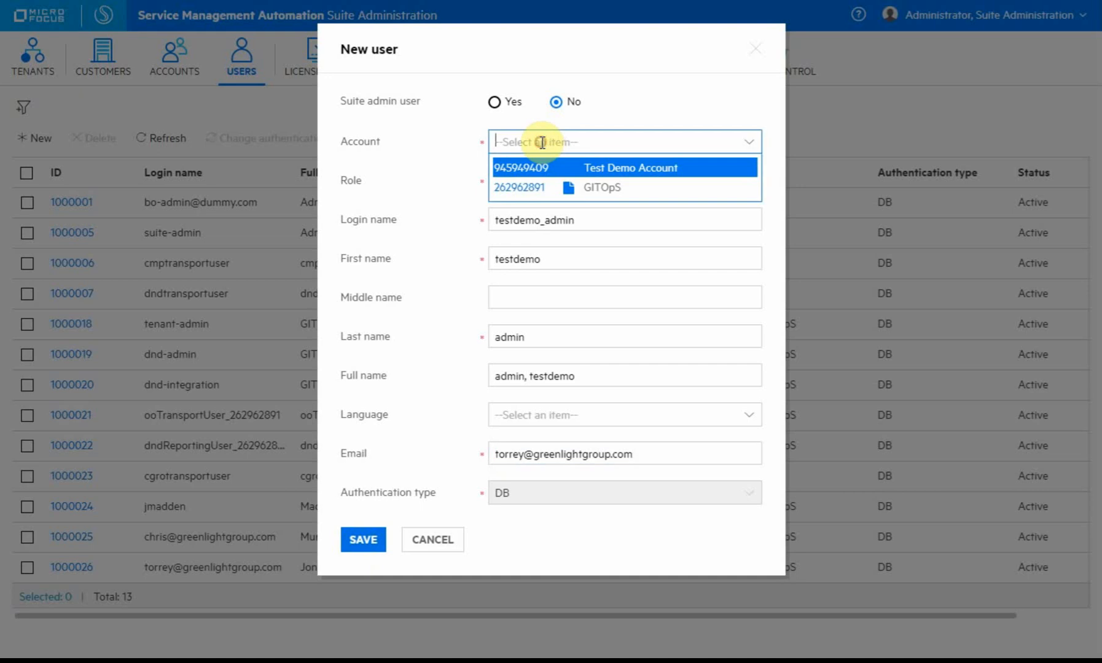
{"action": "left_click", "coordinate": [655, 168]}
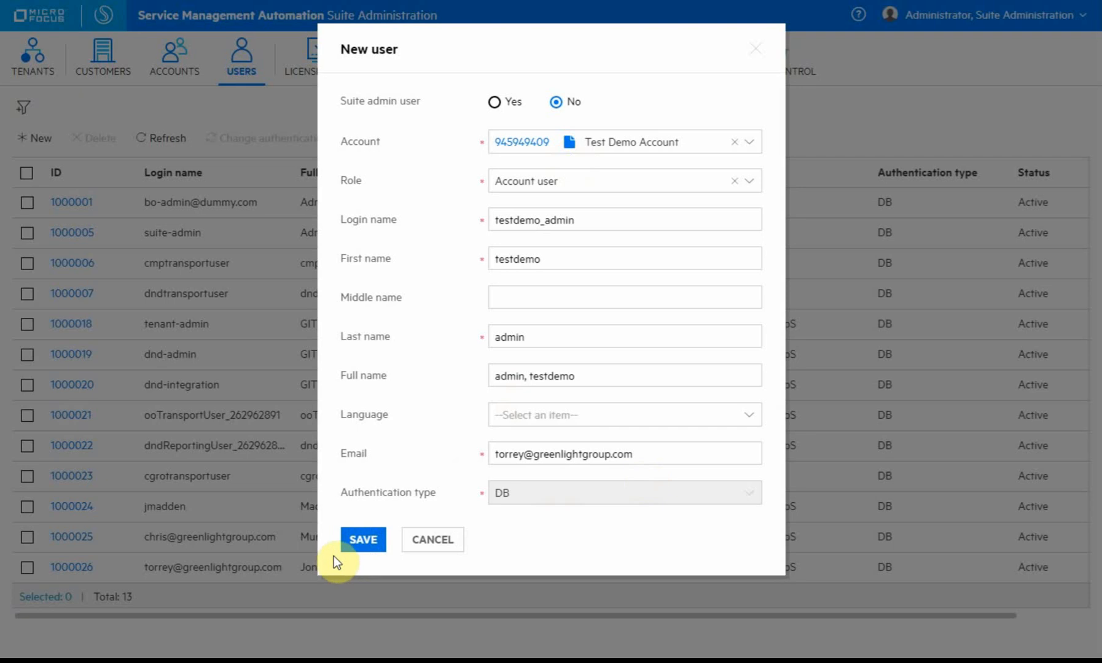
{"action": "left_click", "coordinate": [347, 546]}
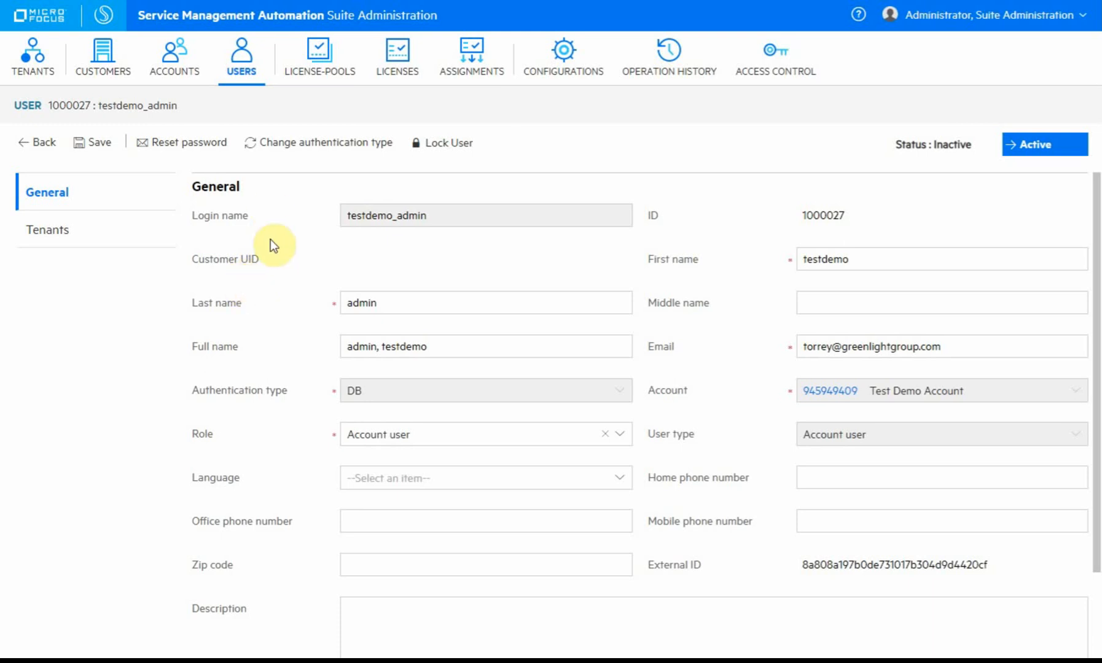
Start a new tenant for Test Demo Account with SMAX as the backend type.
{"action": "left_click", "coordinate": [33, 61]}
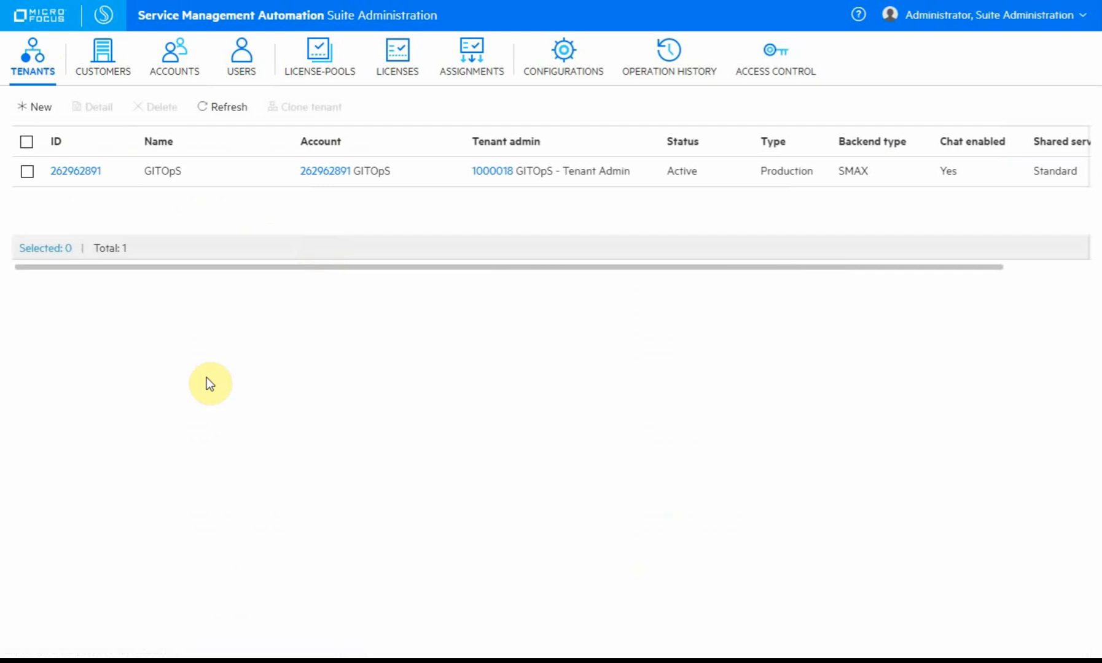
{"action": "left_click", "coordinate": [36, 107]}
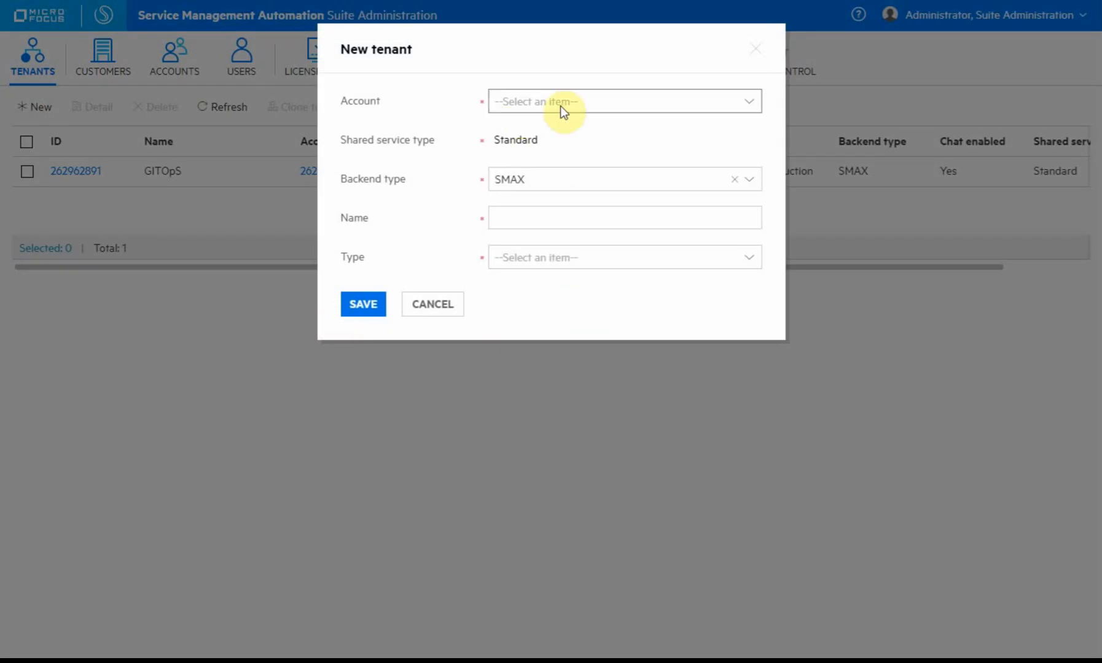
{"action": "left_click", "coordinate": [560, 105]}
{"action": "left_click", "coordinate": [678, 128]}
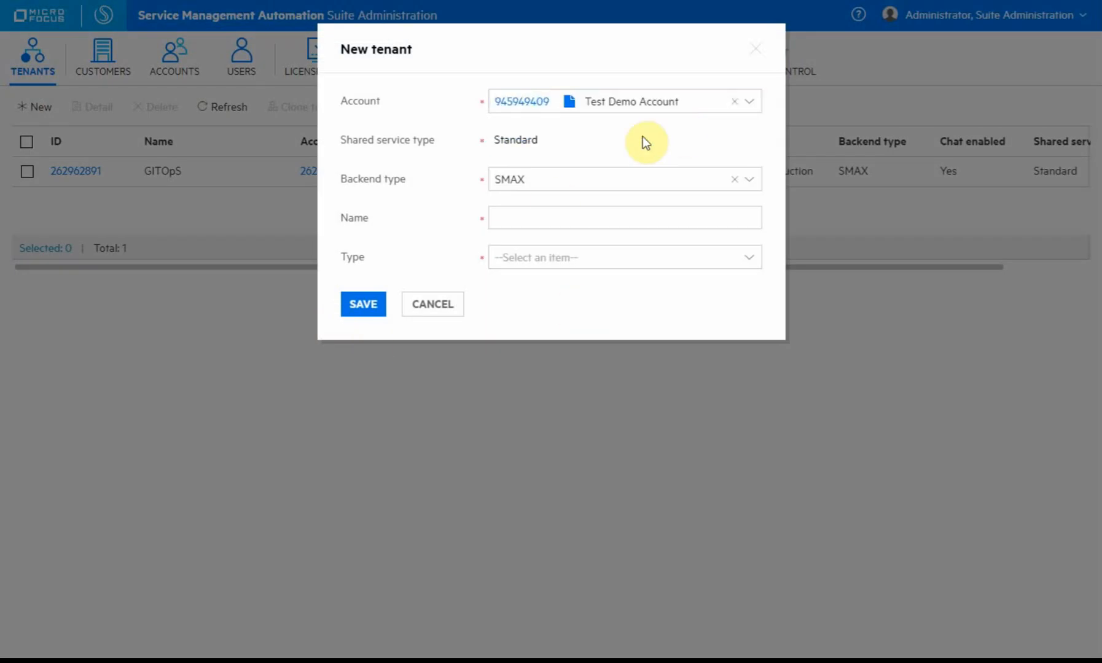
{"action": "left_click", "coordinate": [543, 180]}
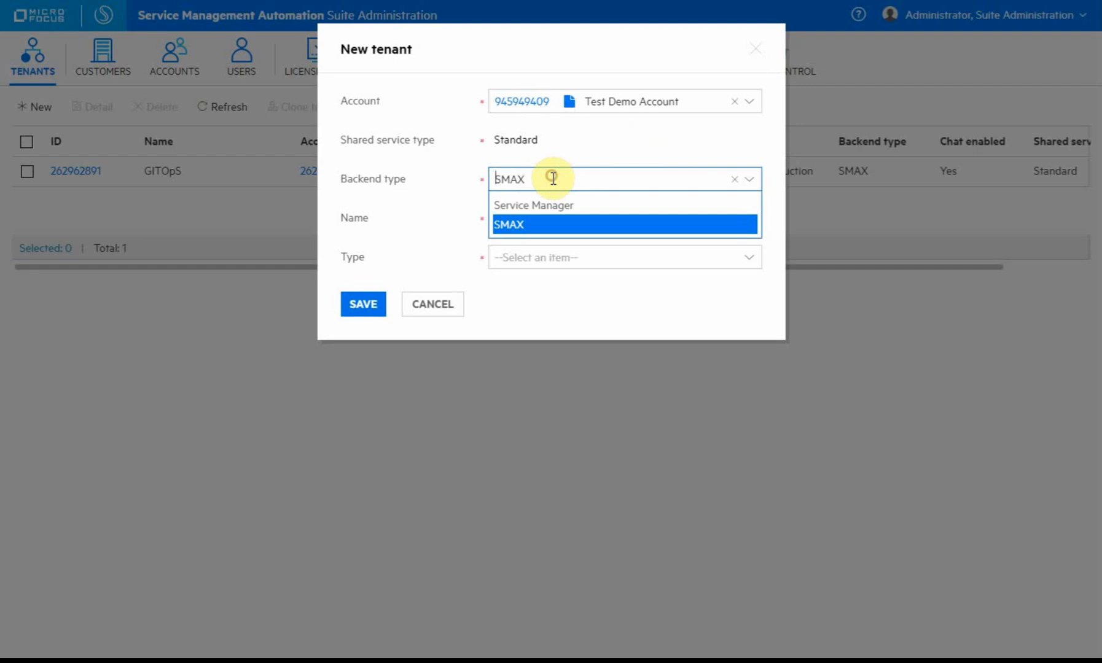
{"action": "left_click", "coordinate": [548, 226]}
Name the tenant 'Test Demo Tenant', set its type to Trial, and save.
{"action": "left_click", "coordinate": [565, 218]}
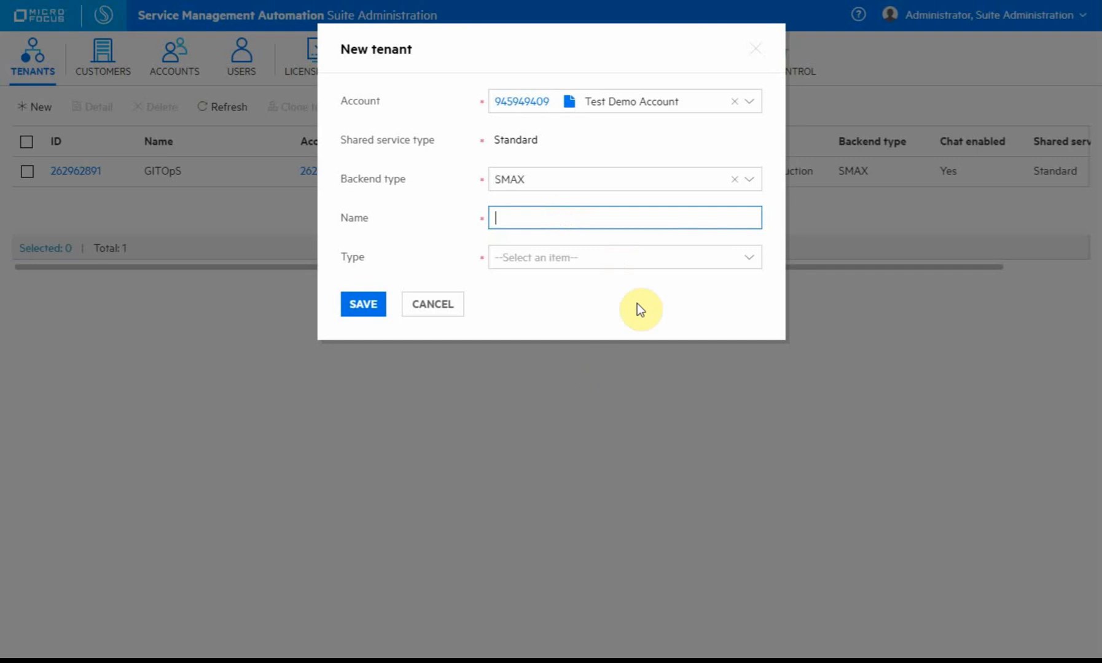
{"action": "type", "text": "Test Demo Tenant"}
{"action": "left_click", "coordinate": [606, 256]}
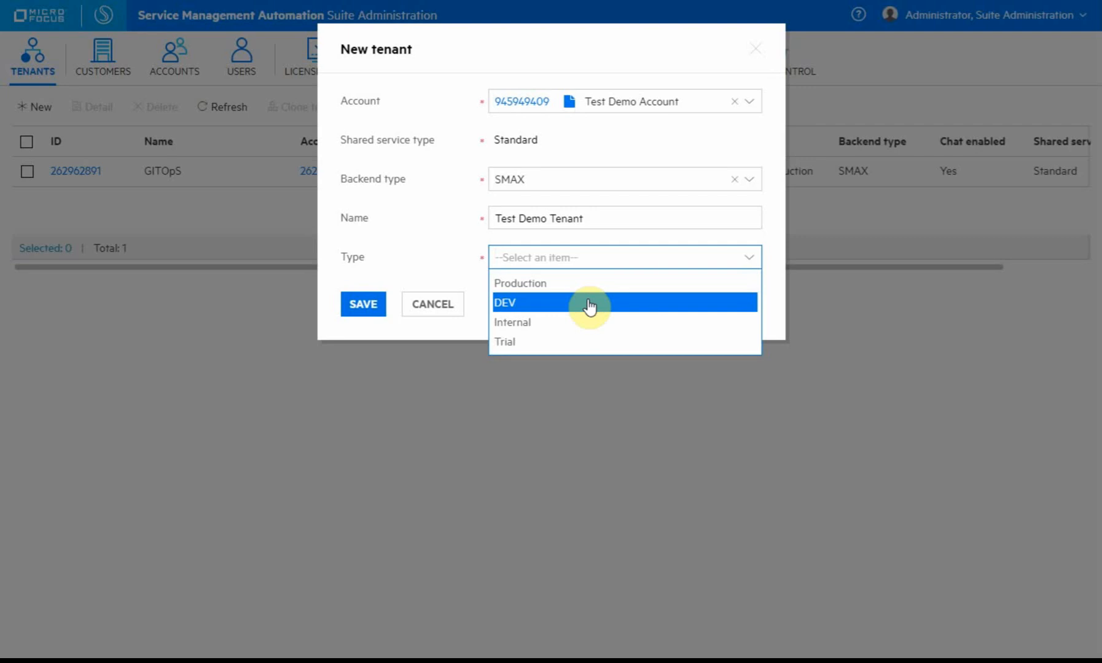
{"action": "left_click", "coordinate": [596, 341]}
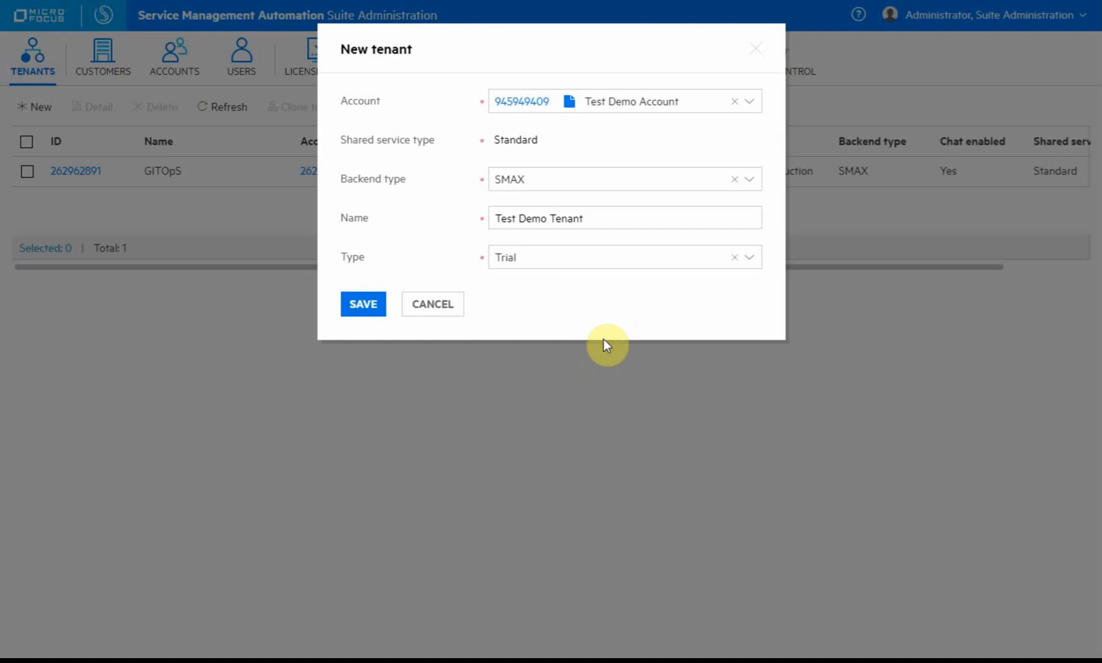
{"action": "left_click", "coordinate": [580, 266]}
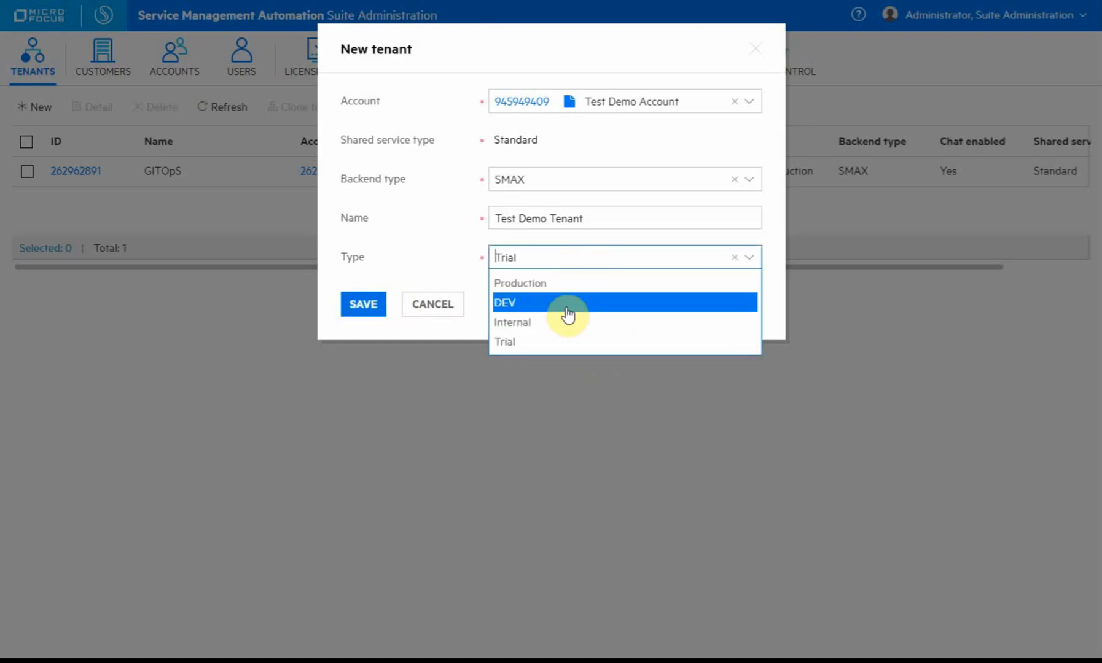
{"action": "left_click", "coordinate": [568, 342]}
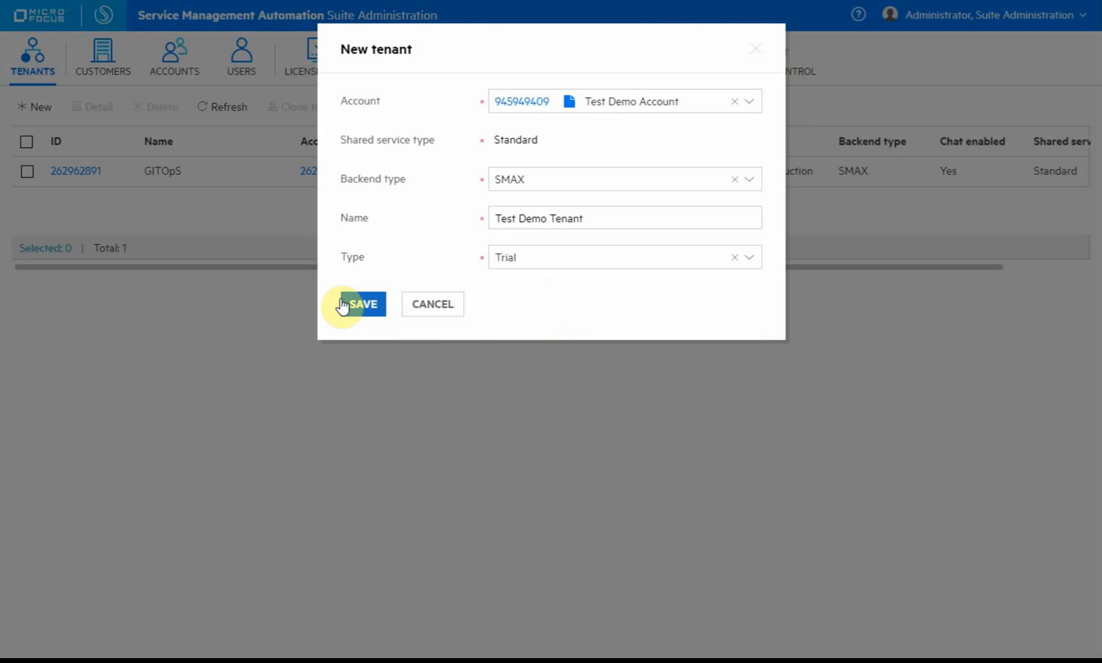
{"action": "left_click", "coordinate": [363, 304]}
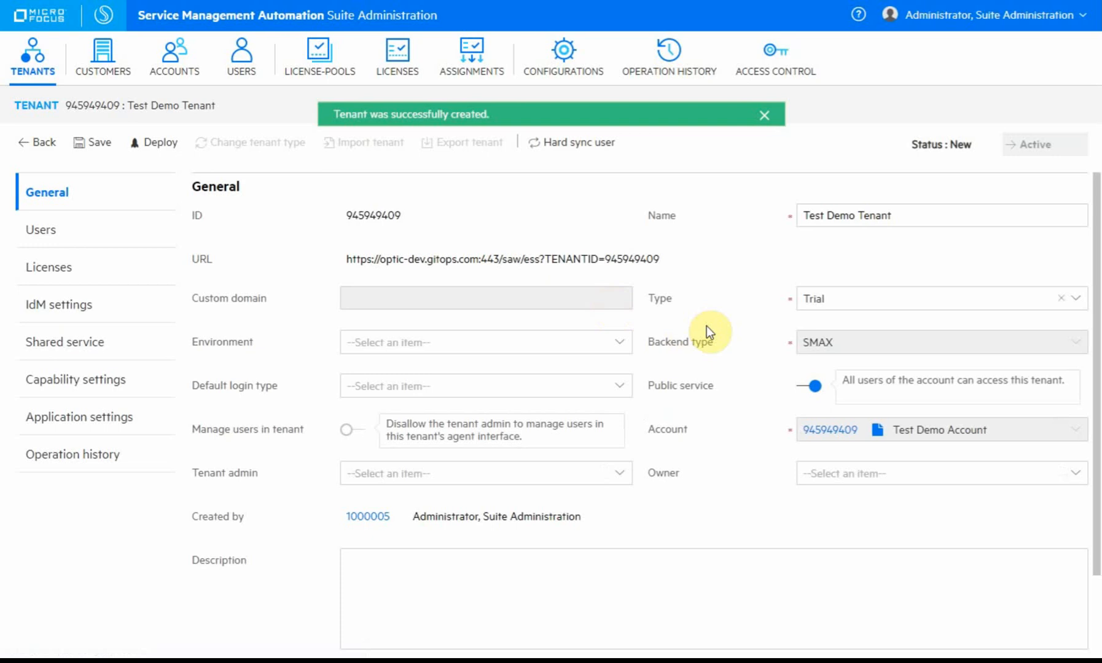
Set user 1000027 (admin, testdemo) as Test Demo Tenant's tenant admin and save.
{"action": "left_click", "coordinate": [62, 233]}
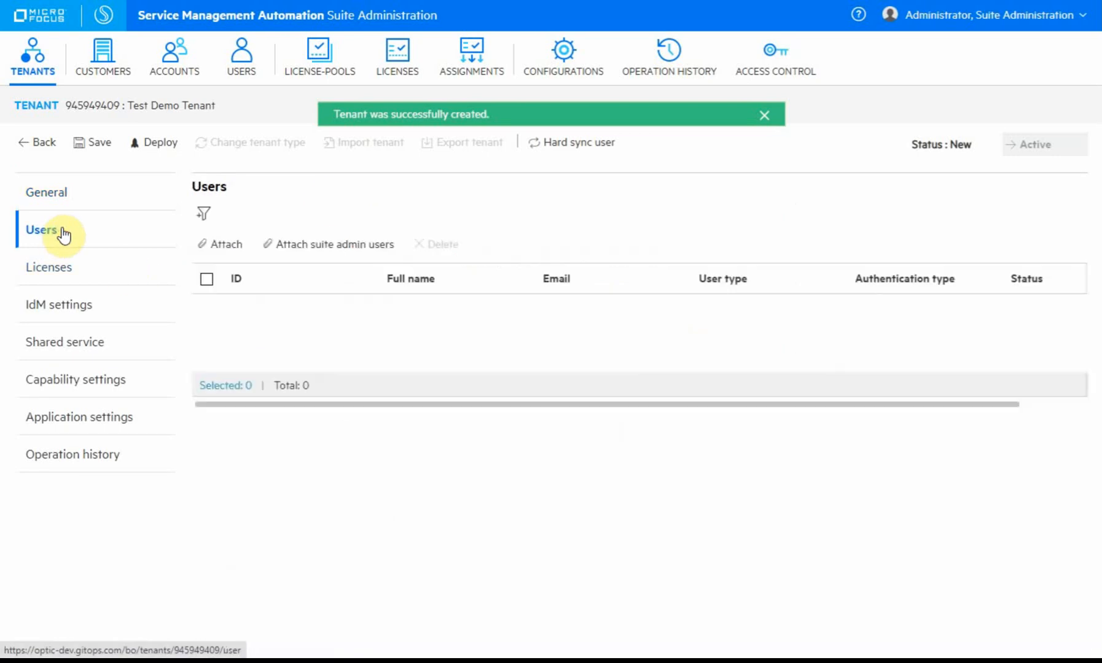
{"action": "left_click", "coordinate": [66, 198]}
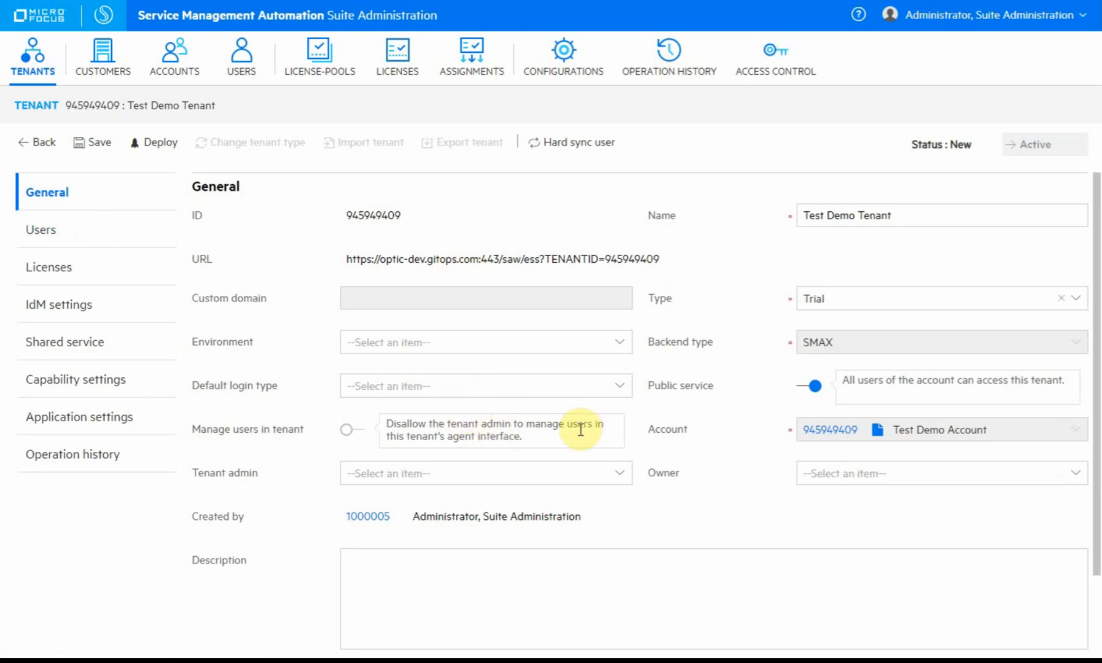
{"action": "left_click", "coordinate": [493, 474]}
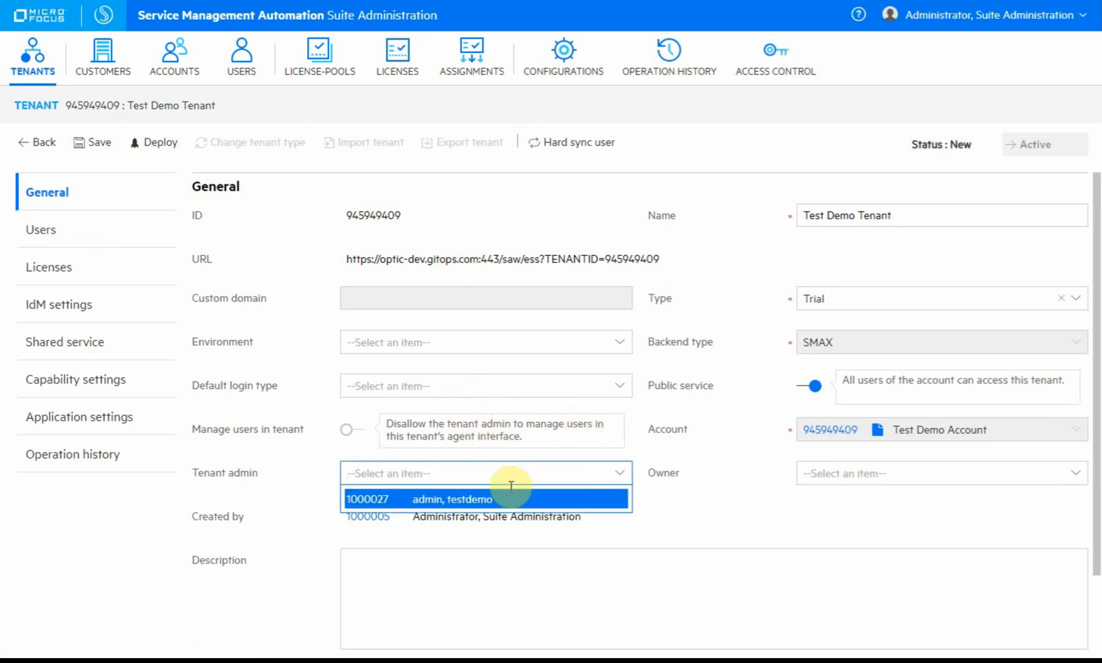
{"action": "left_click", "coordinate": [500, 504]}
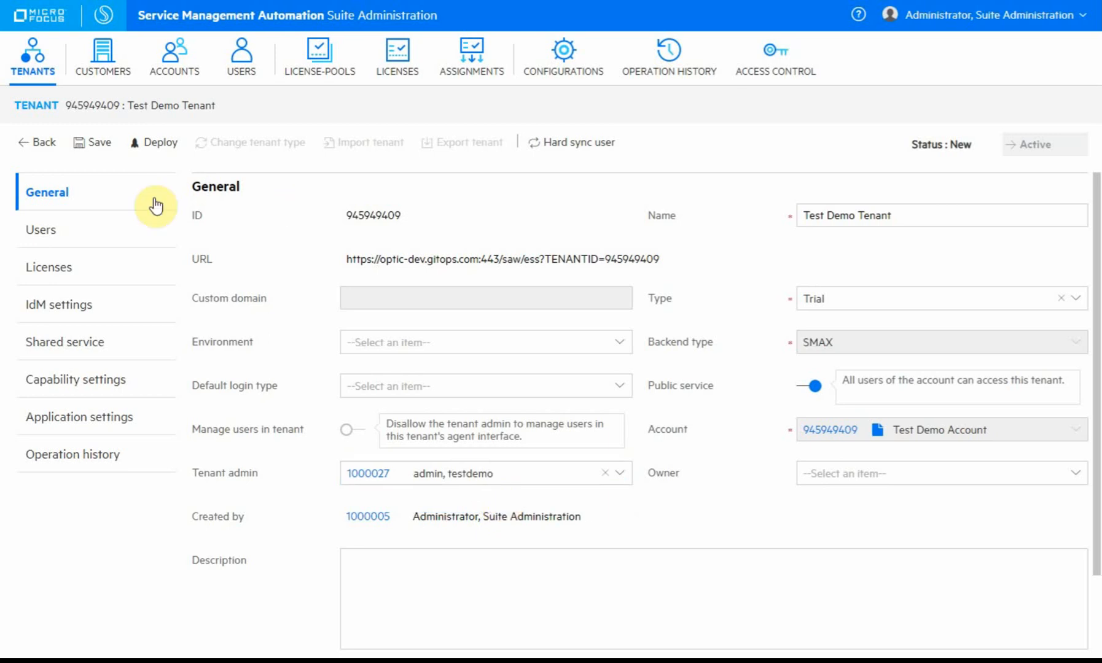
{"action": "left_click", "coordinate": [86, 143]}
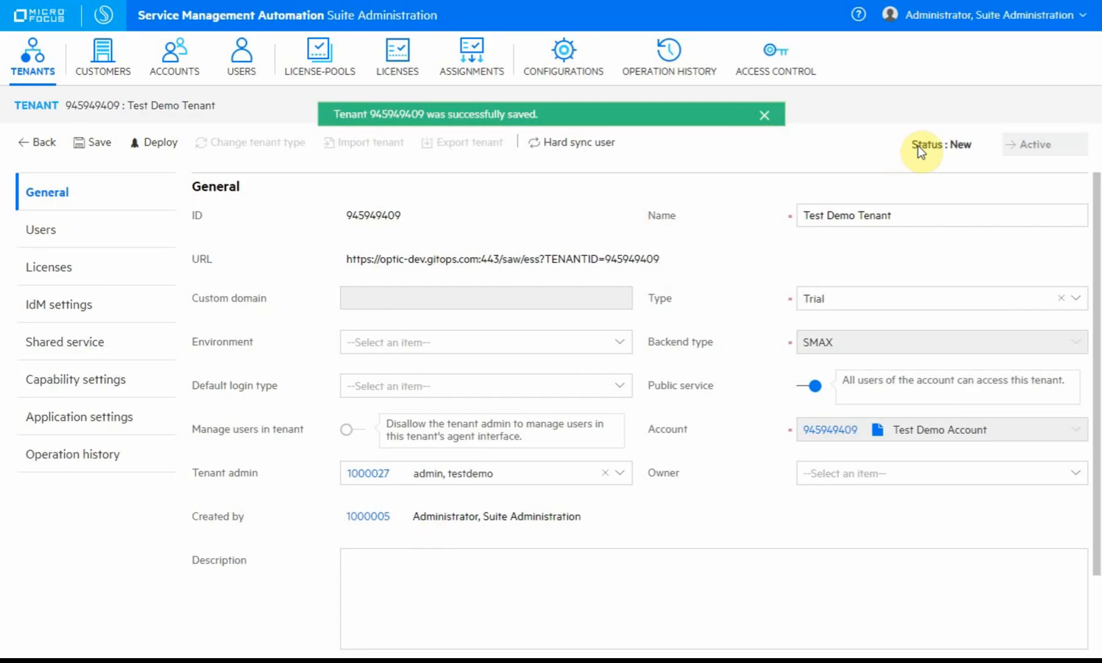
{"action": "left_click_drag", "start_coordinate": [918, 147], "coordinate": [972, 145]}
{"action": "left_click", "coordinate": [969, 153]}
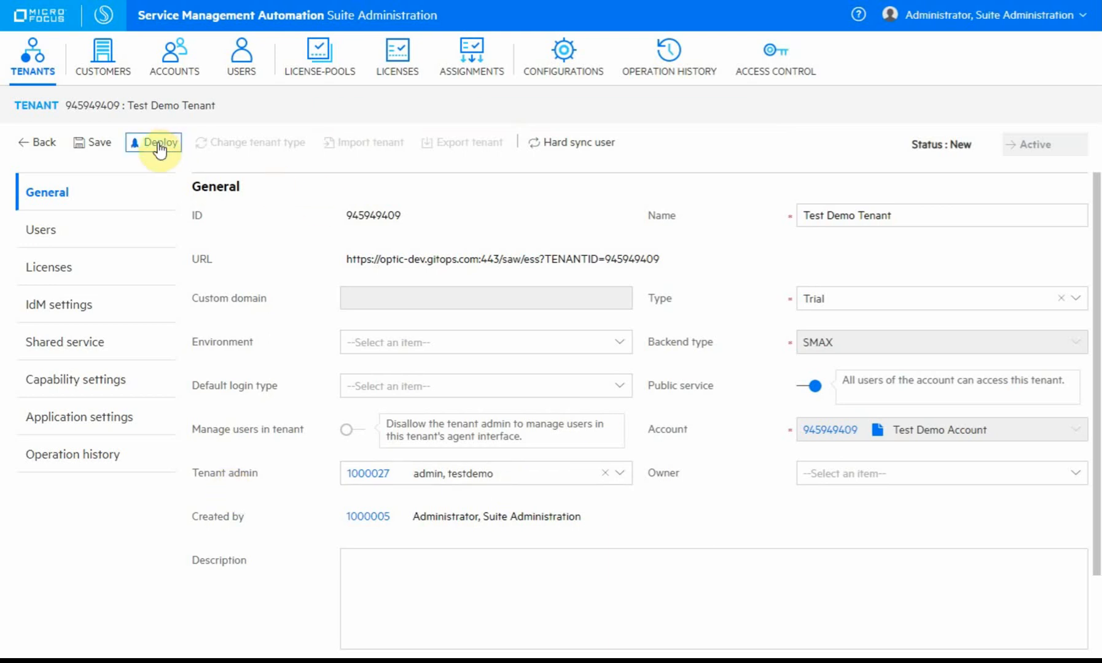
Review the tenant's users, licenses, IdM, shared service, capability, application and history pages, then return to General.
{"action": "left_click", "coordinate": [79, 239]}
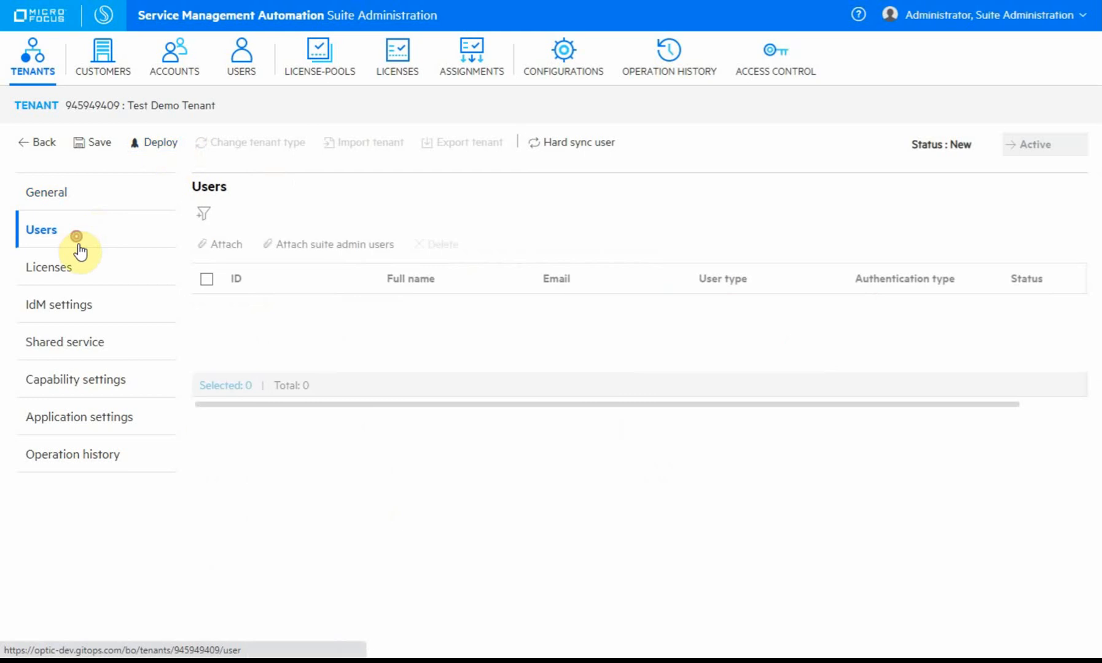
{"action": "left_click", "coordinate": [89, 278]}
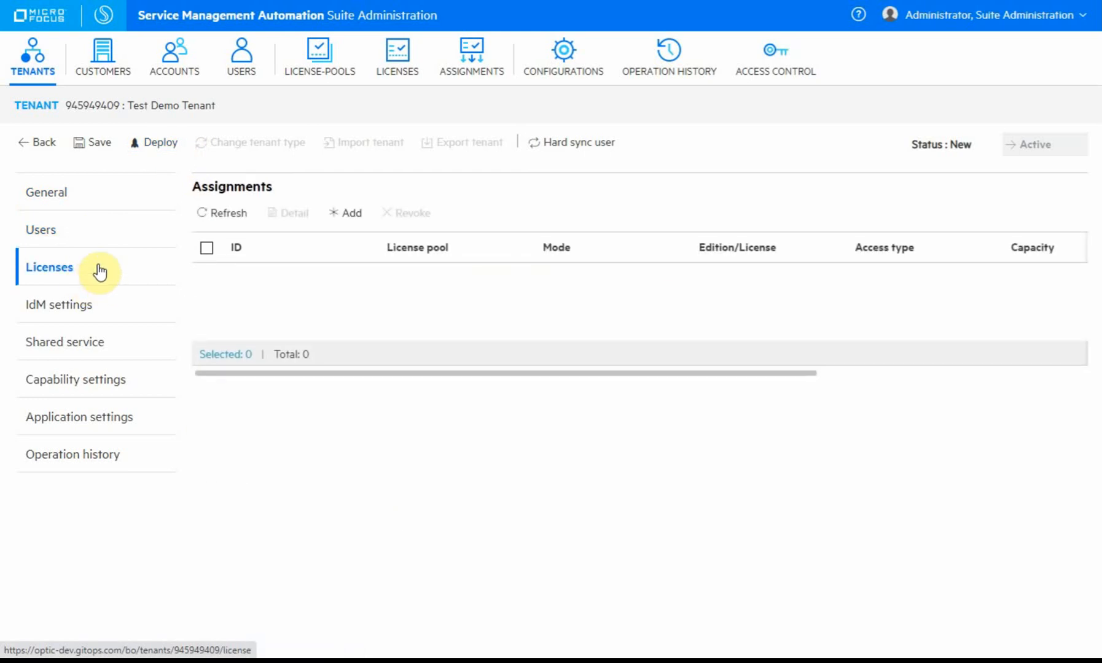
{"action": "left_click", "coordinate": [102, 302]}
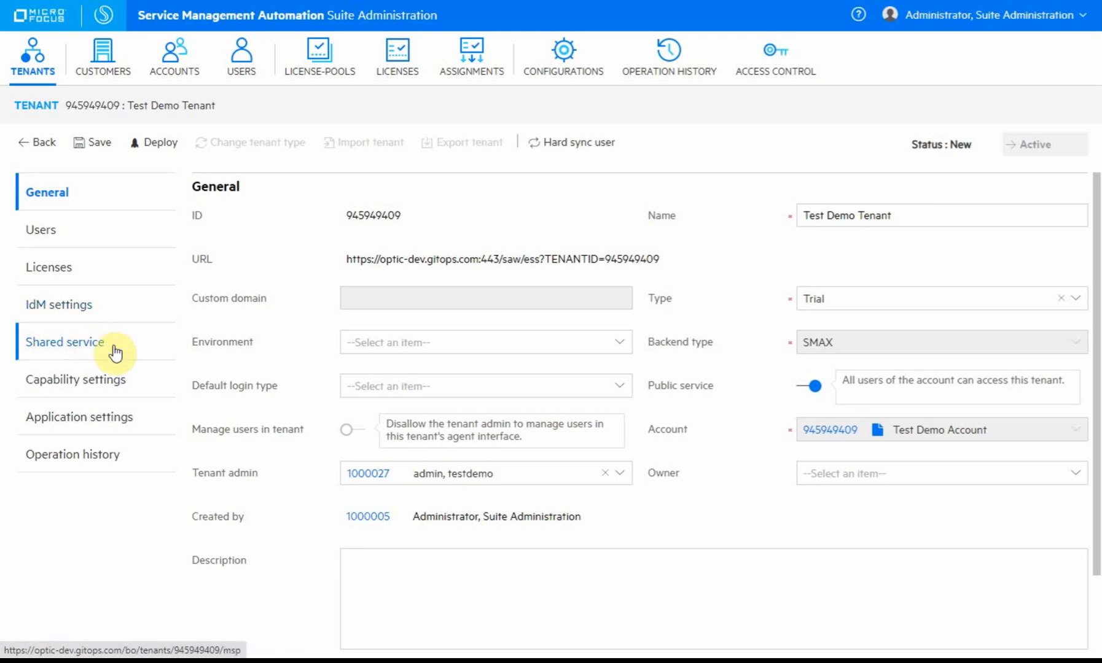
{"action": "left_click", "coordinate": [145, 343]}
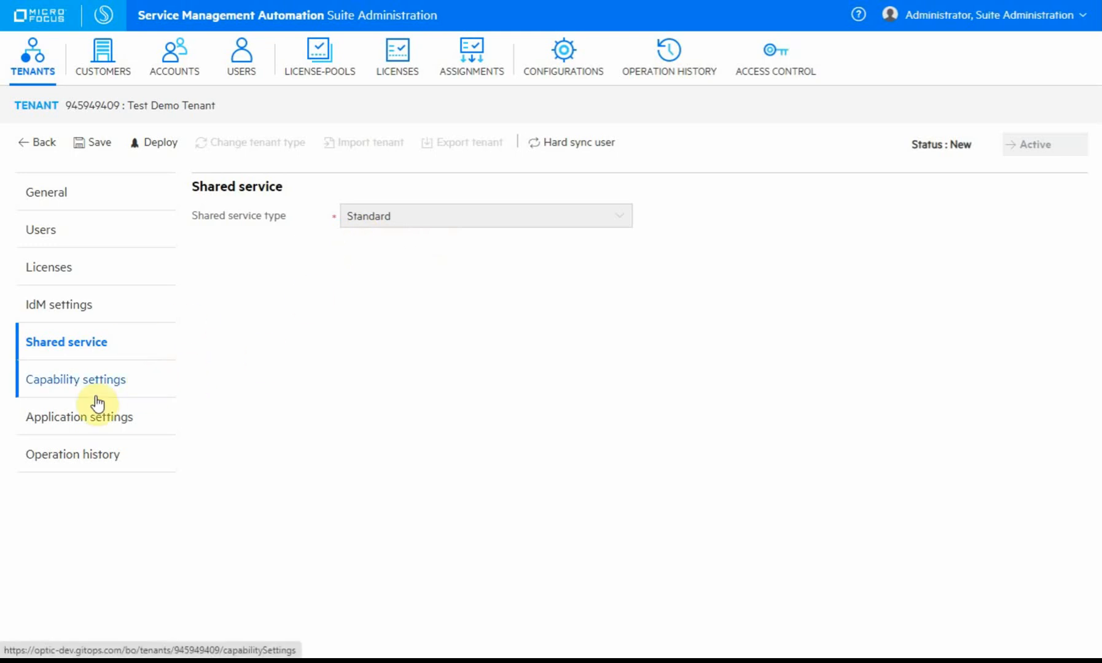
{"action": "left_click", "coordinate": [143, 384]}
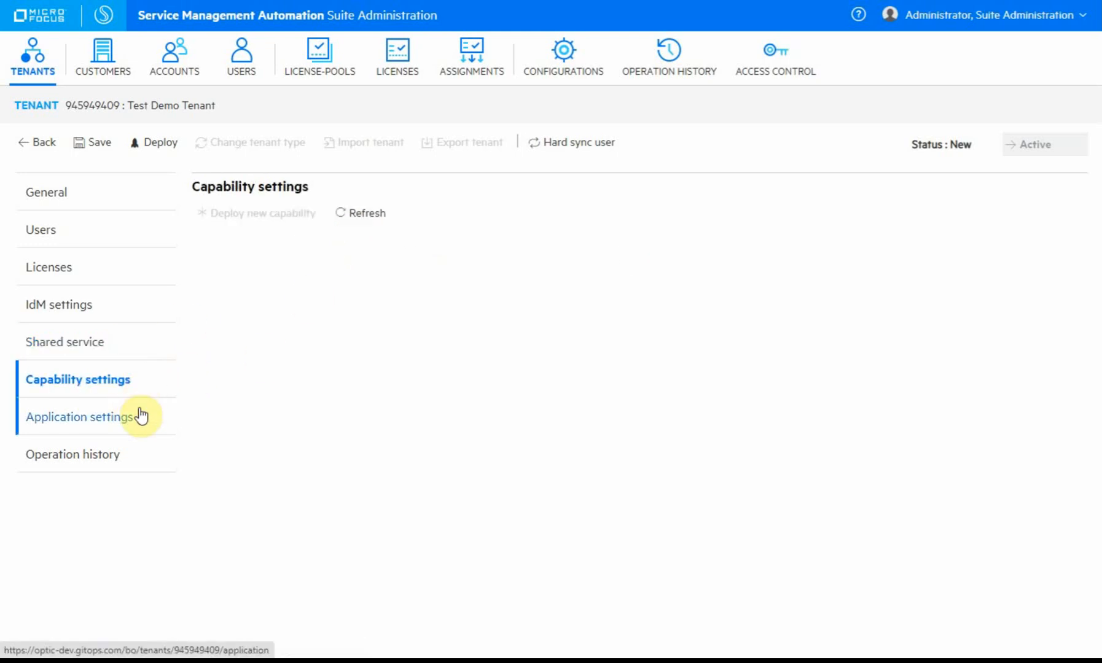
{"action": "left_click", "coordinate": [139, 411]}
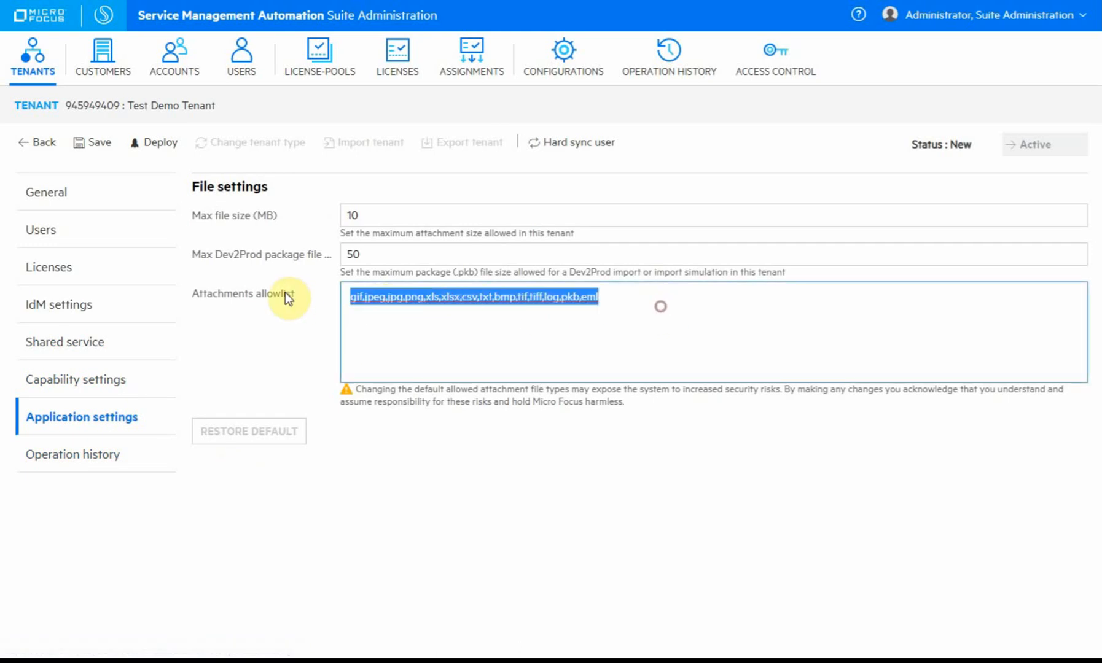
{"action": "left_click_drag", "start_coordinate": [660, 307], "coordinate": [285, 293]}
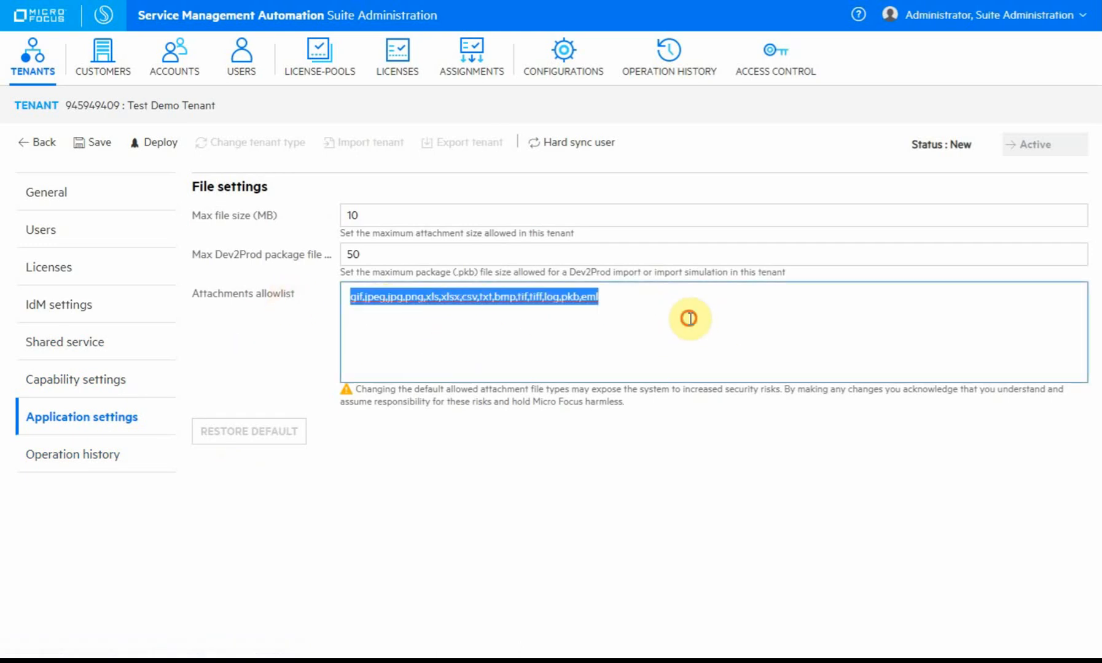
{"action": "left_click", "coordinate": [646, 298]}
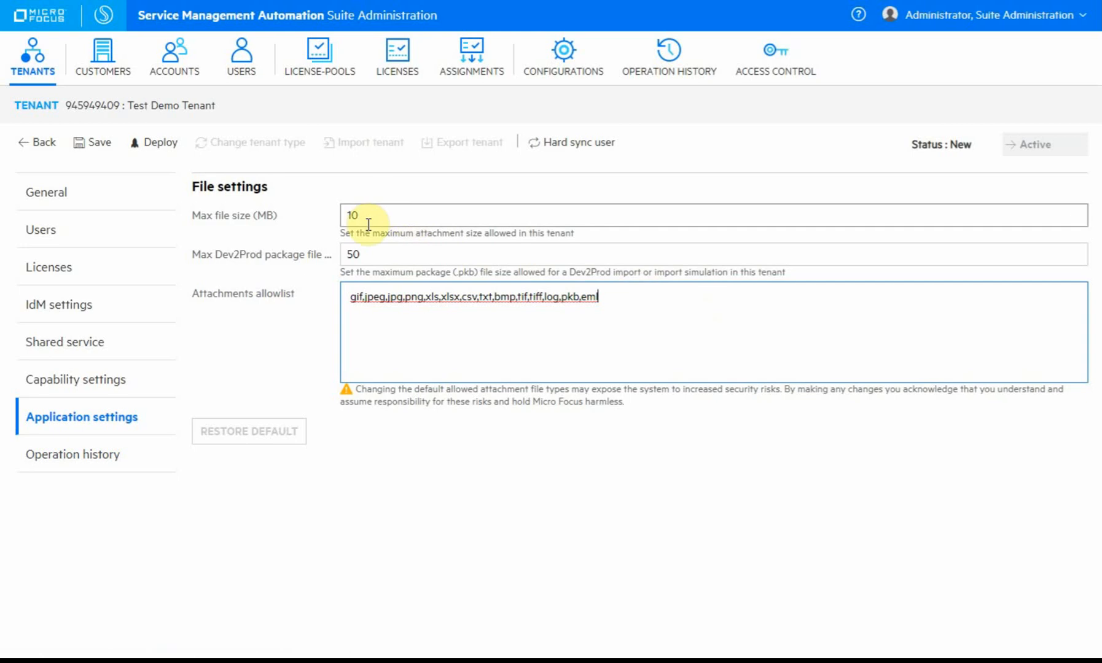
{"action": "left_click", "coordinate": [97, 465]}
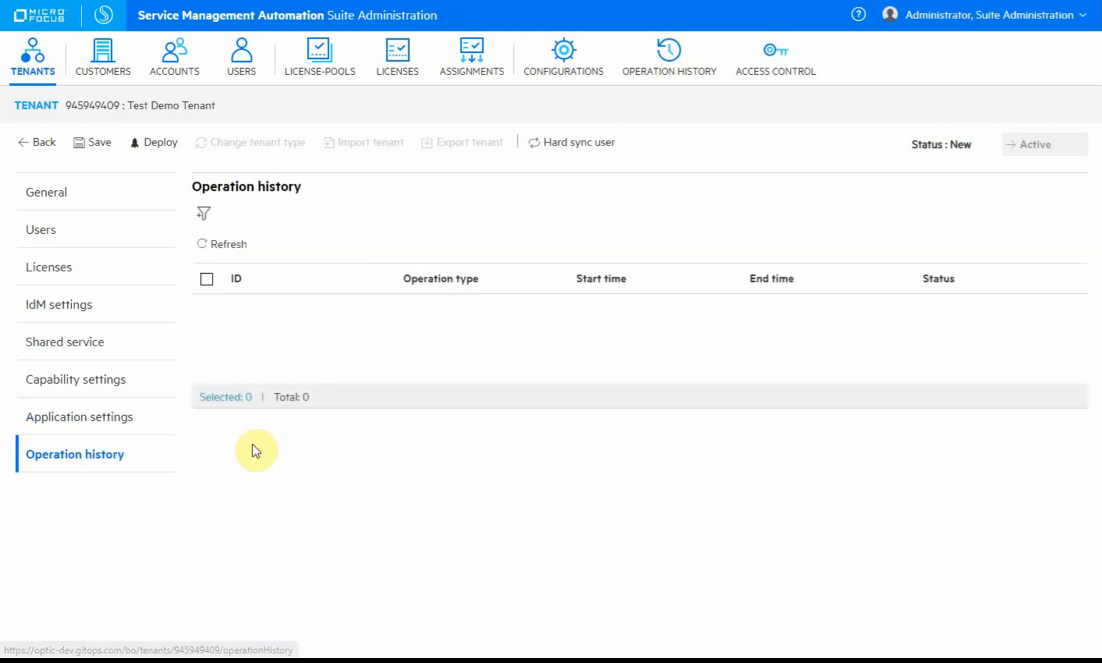
{"action": "left_click", "coordinate": [60, 207]}
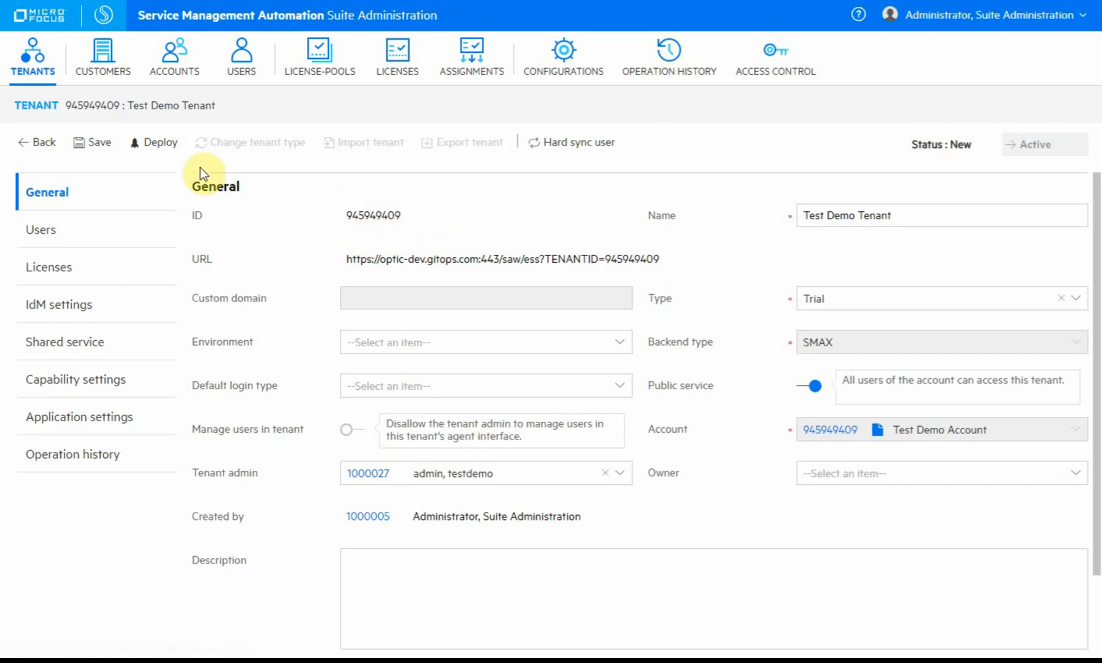
Attempt to deploy Test Demo Tenant, which fails for lack of a license, then view its licenses.
{"action": "left_click", "coordinate": [153, 147]}
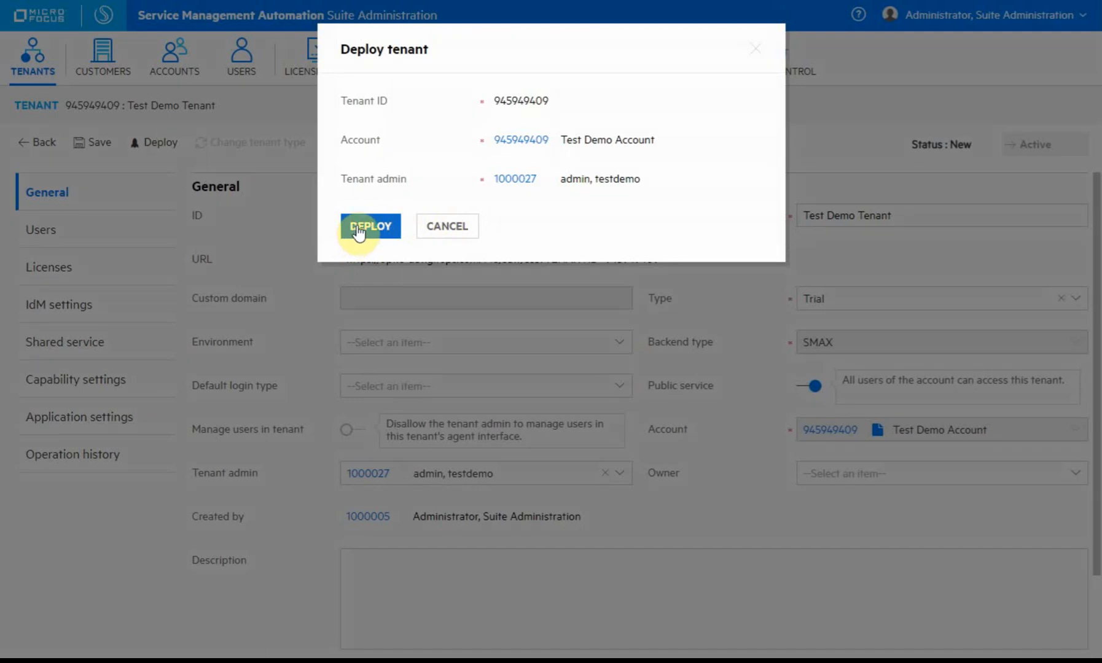
{"action": "left_click", "coordinate": [357, 229]}
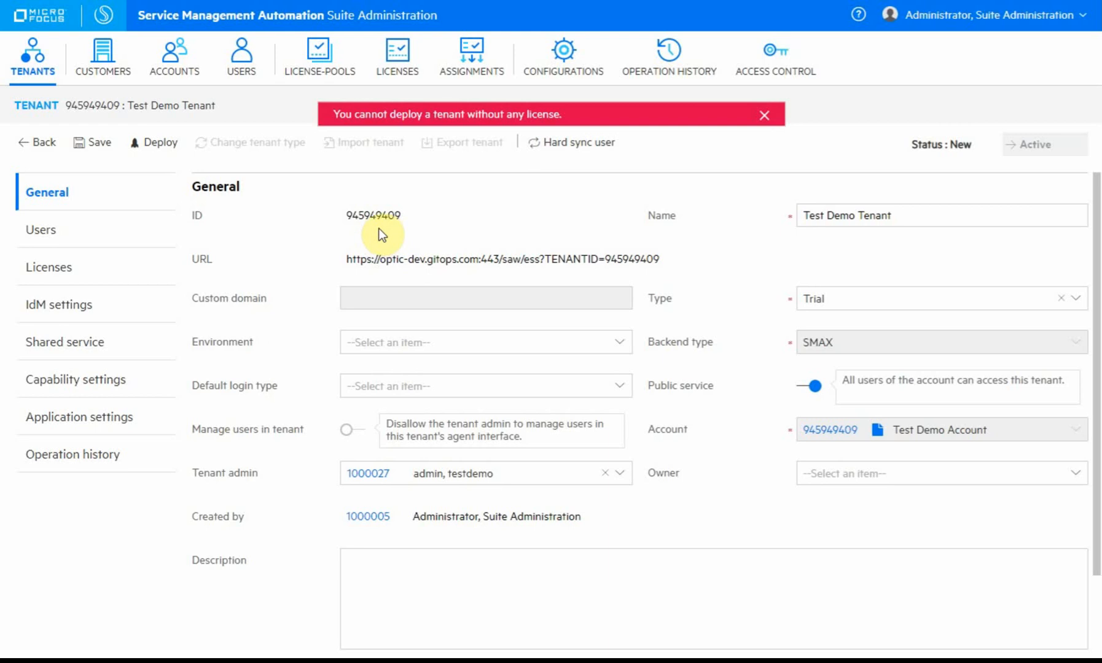
{"action": "left_click", "coordinate": [49, 268]}
Check the available license pools for the tenant, cancel the assignment, and go to the Licenses list.
{"action": "left_click", "coordinate": [347, 213]}
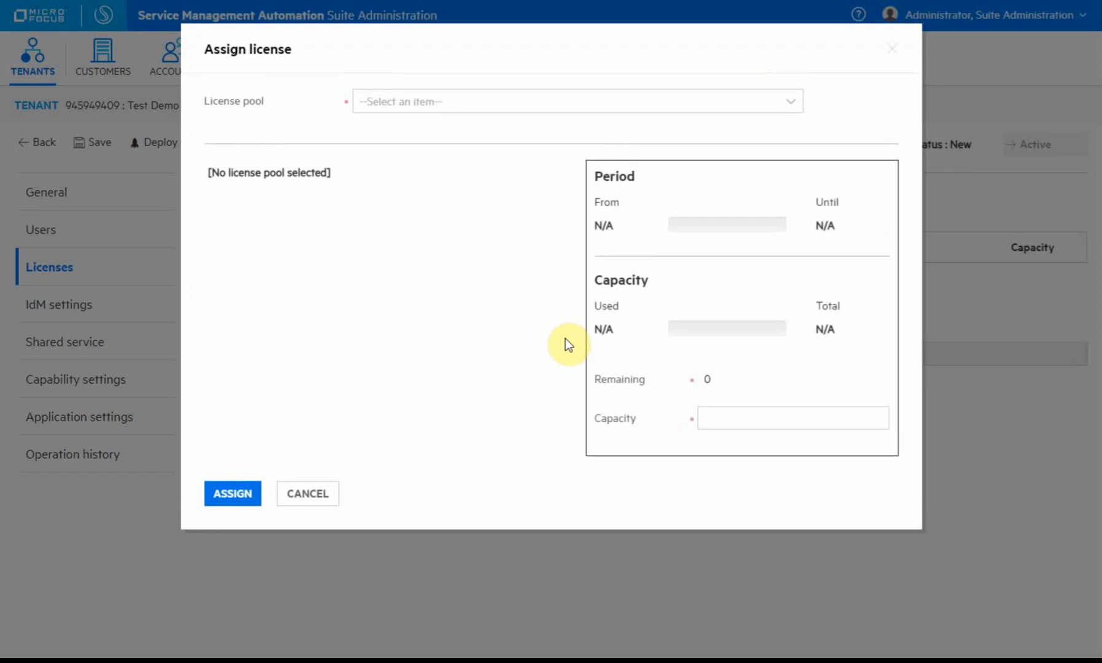
{"action": "left_click", "coordinate": [465, 106]}
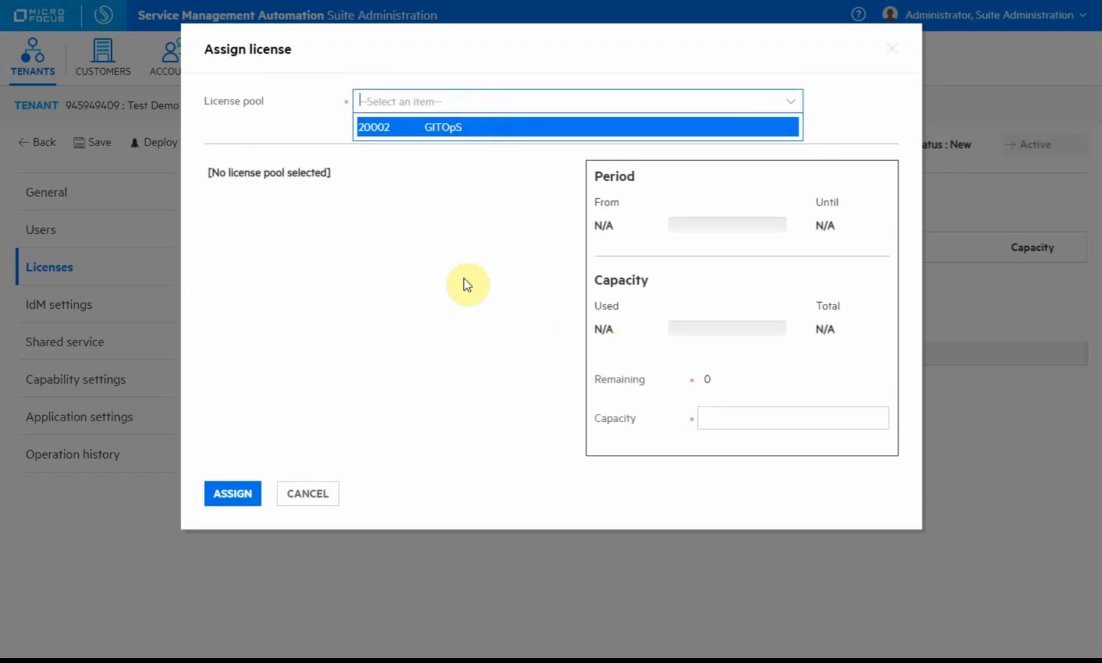
{"action": "left_click", "coordinate": [459, 304]}
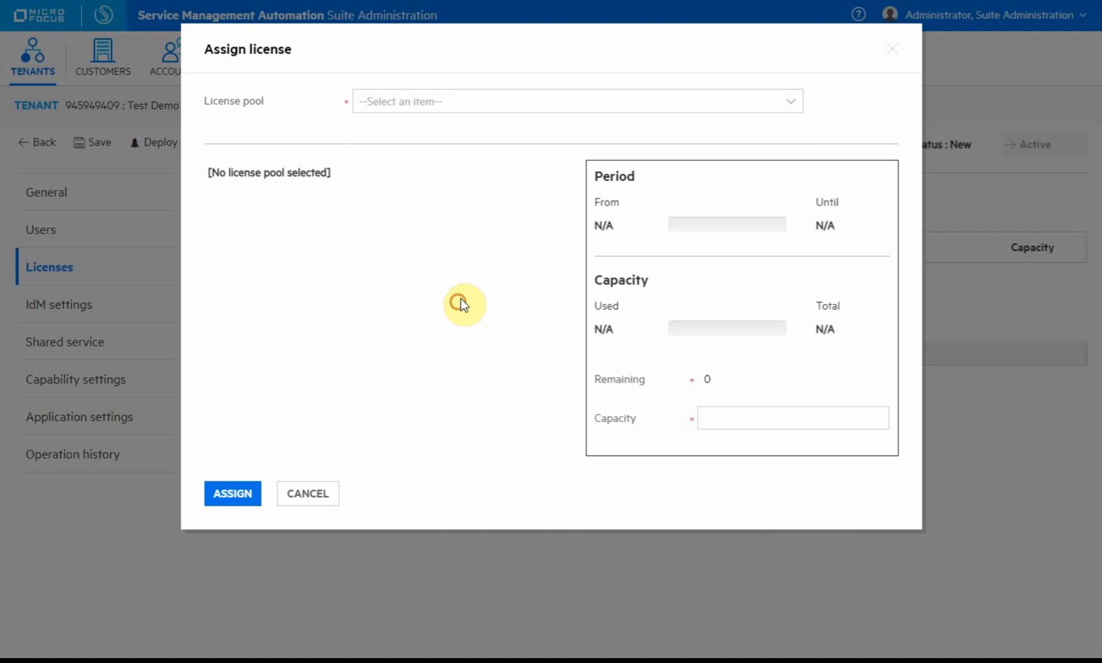
{"action": "left_click", "coordinate": [318, 495]}
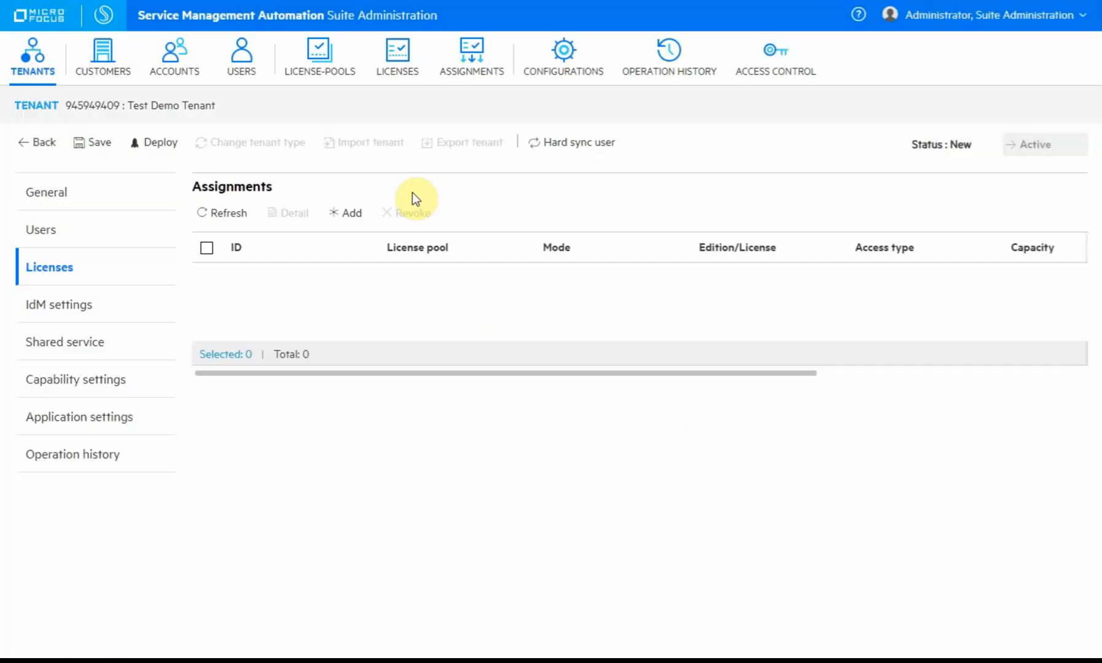
{"action": "left_click", "coordinate": [399, 64]}
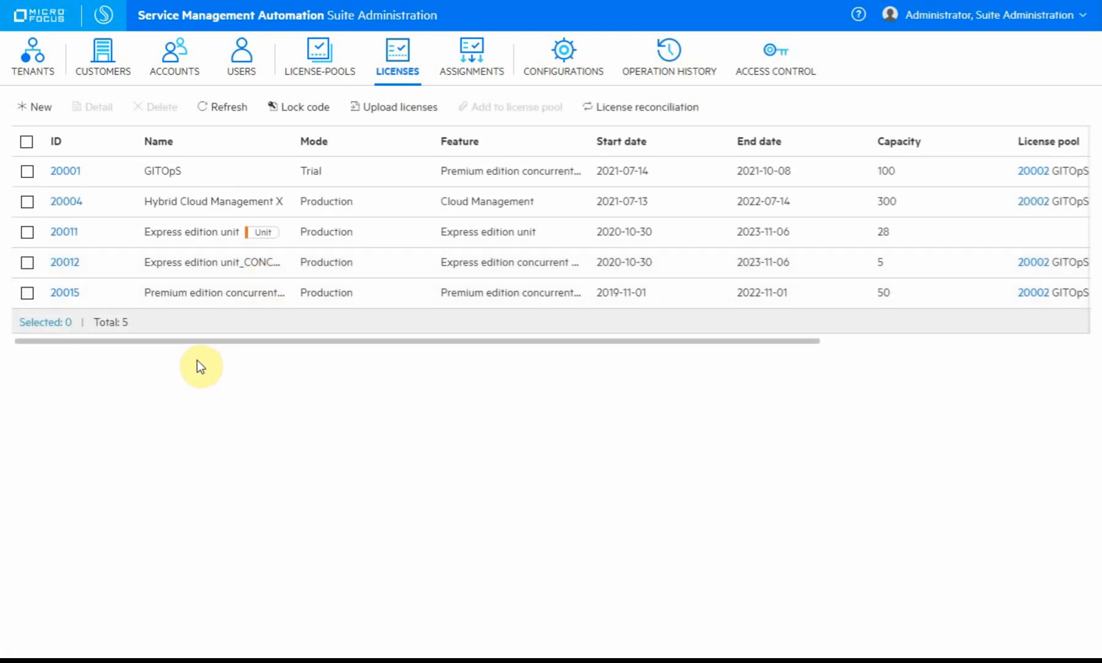
Start a new trial license named 'Test Demo License' with Premium edition and Concurrent user access.
{"action": "left_click", "coordinate": [44, 106]}
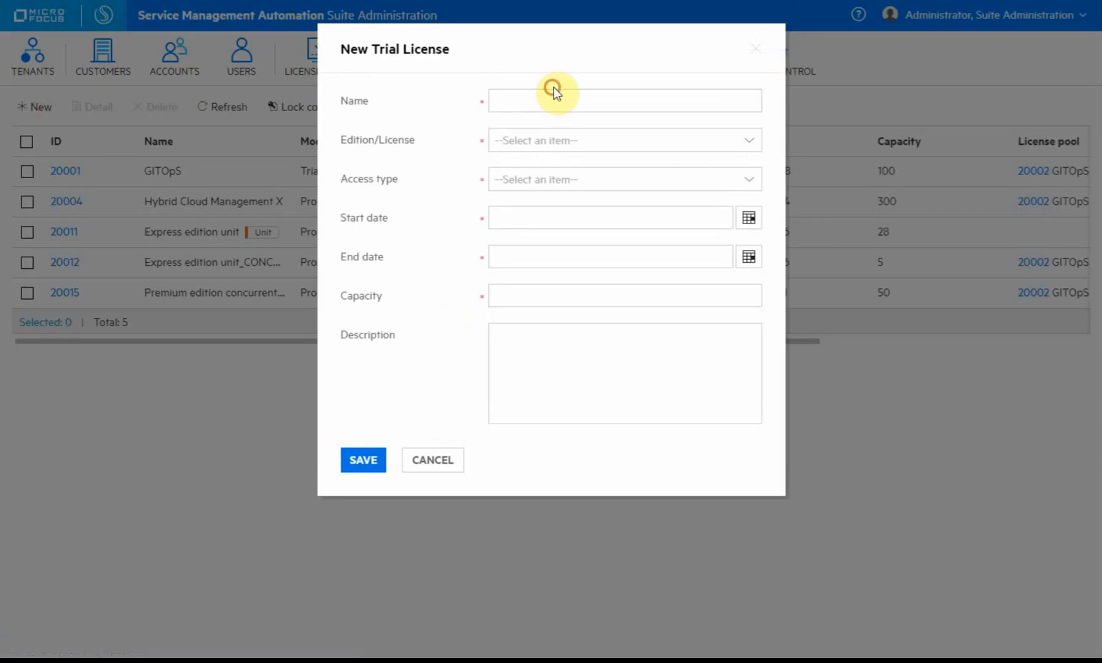
{"action": "left_click", "coordinate": [615, 109]}
{"action": "type", "text": "Teset Dem"}
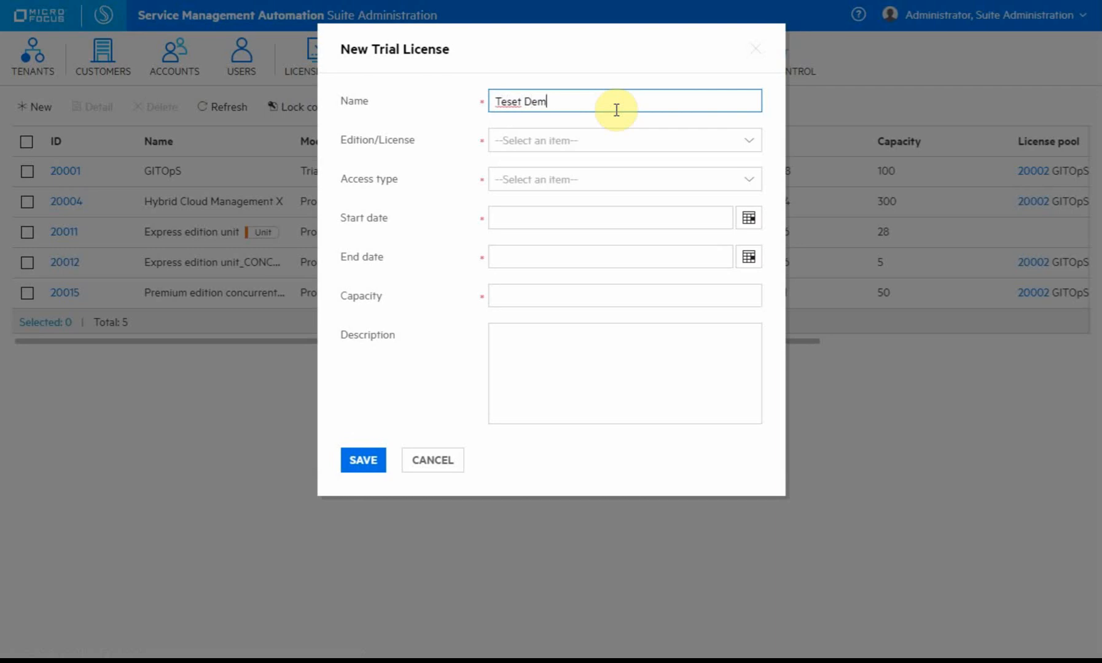
{"action": "key", "text": "BackSpace"}
{"action": "key", "text": "BackSpace"}
{"action": "key", "text": "BackSpace"}
{"action": "key", "text": "BackSpace"}
{"action": "key", "text": "BackSpace"}
{"action": "key", "text": "BackSpace"}
{"action": "type", "text": "t Demo License"}
{"action": "left_click", "coordinate": [597, 136]}
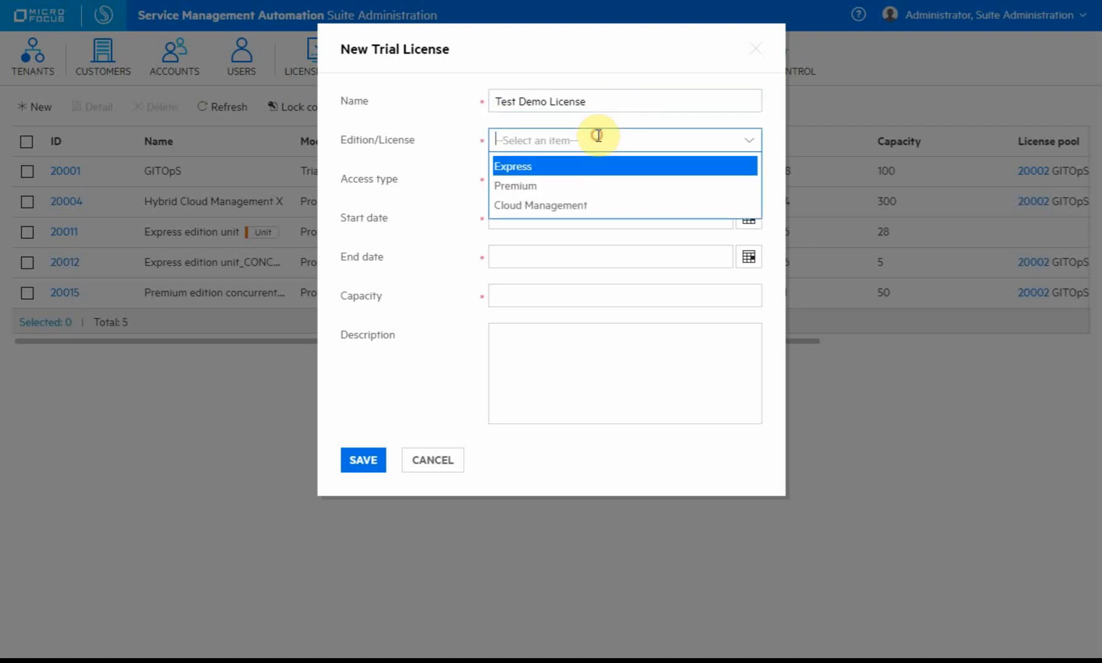
{"action": "left_click", "coordinate": [597, 186]}
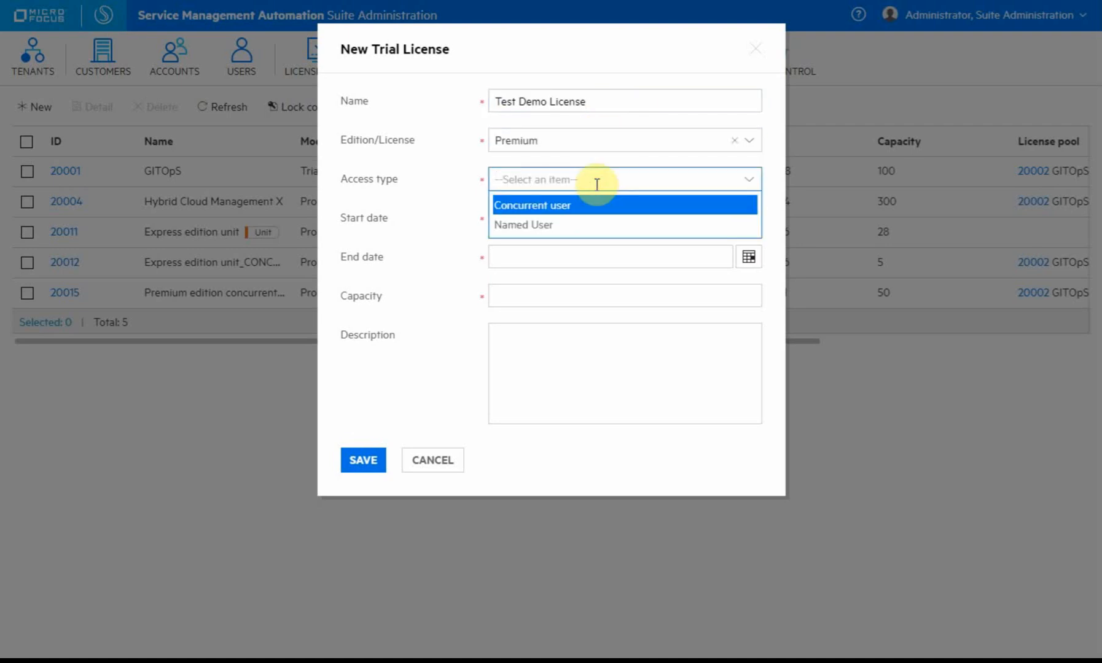
{"action": "left_click", "coordinate": [579, 205]}
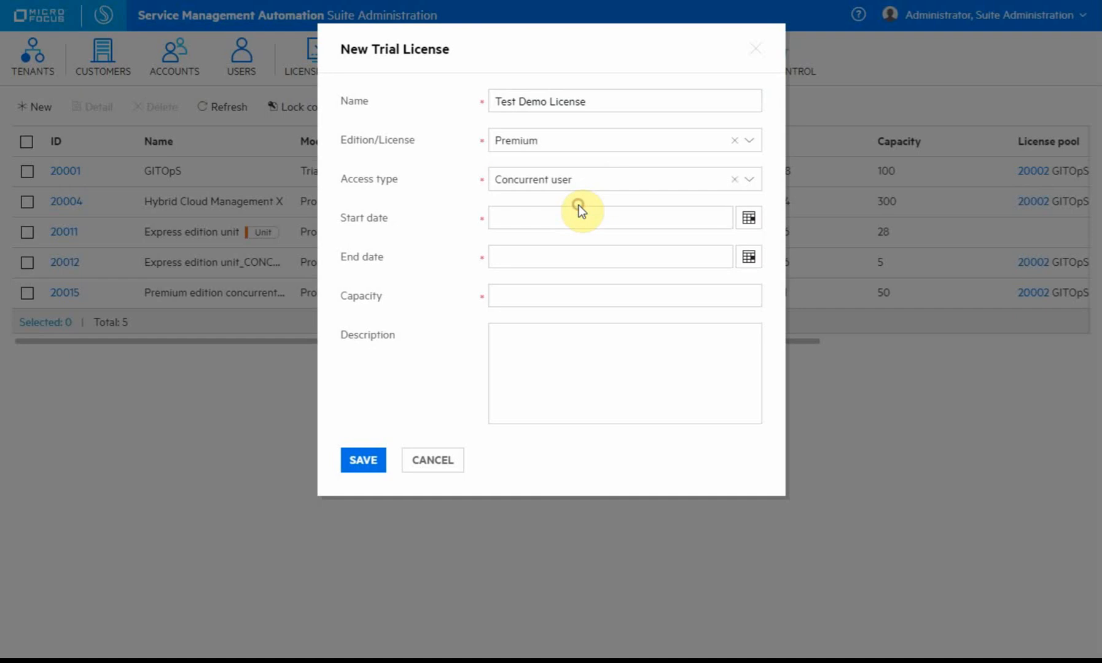
Set the license start date to 2021/08/10 and the end date to 2022/08/10.
{"action": "left_click", "coordinate": [750, 218]}
{"action": "left_click", "coordinate": [558, 339]}
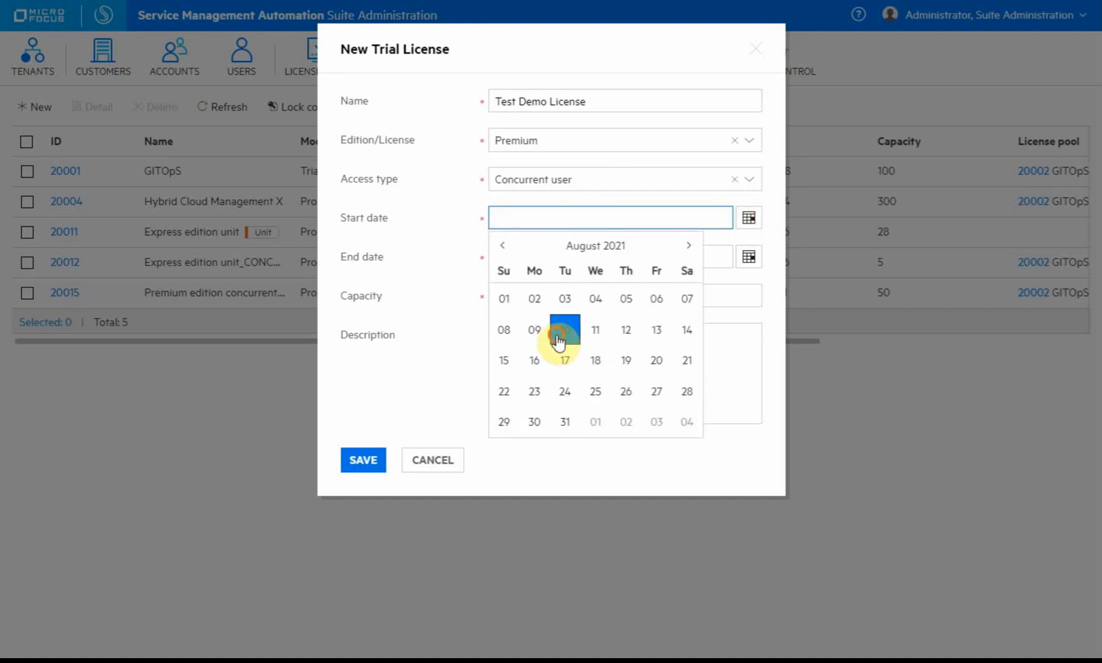
{"action": "left_click", "coordinate": [748, 257]}
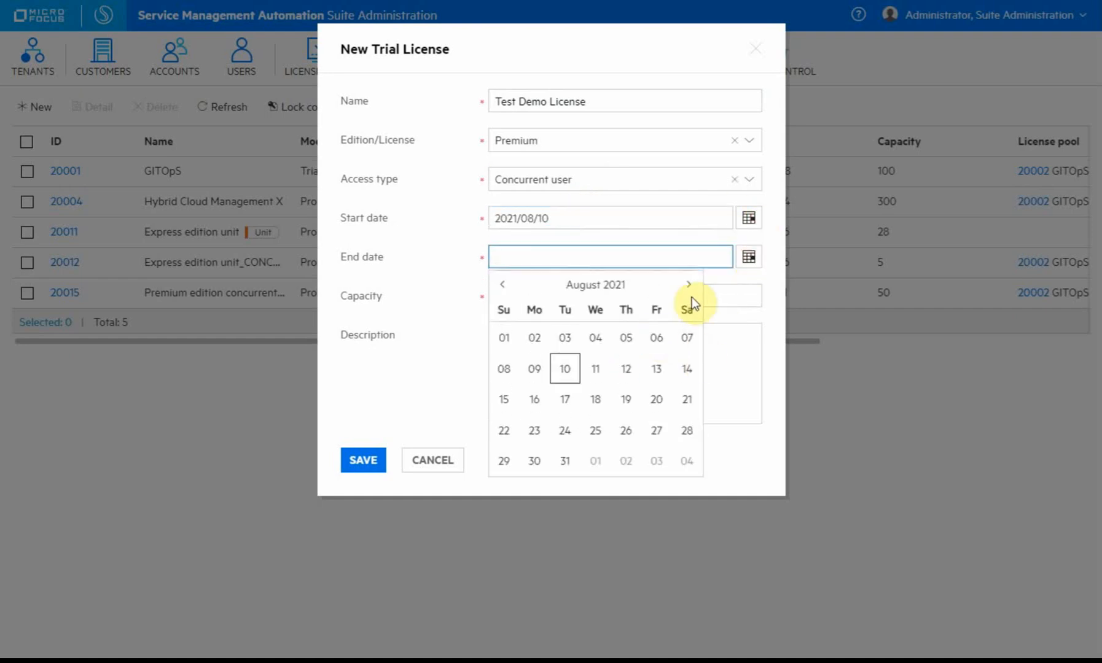
{"action": "left_click", "coordinate": [689, 285]}
{"action": "left_click", "coordinate": [688, 285]}
{"action": "left_click", "coordinate": [688, 286]}
{"action": "left_click", "coordinate": [689, 286]}
{"action": "left_click", "coordinate": [688, 286]}
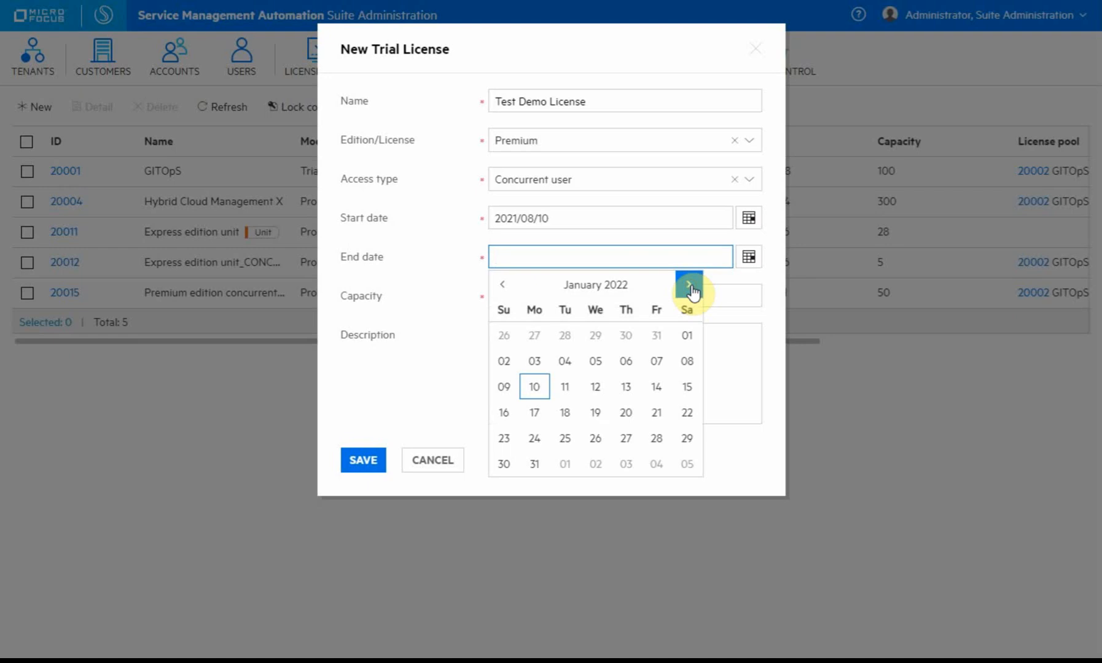
{"action": "left_click", "coordinate": [689, 285]}
{"action": "left_click", "coordinate": [688, 285]}
{"action": "left_click", "coordinate": [688, 285]}
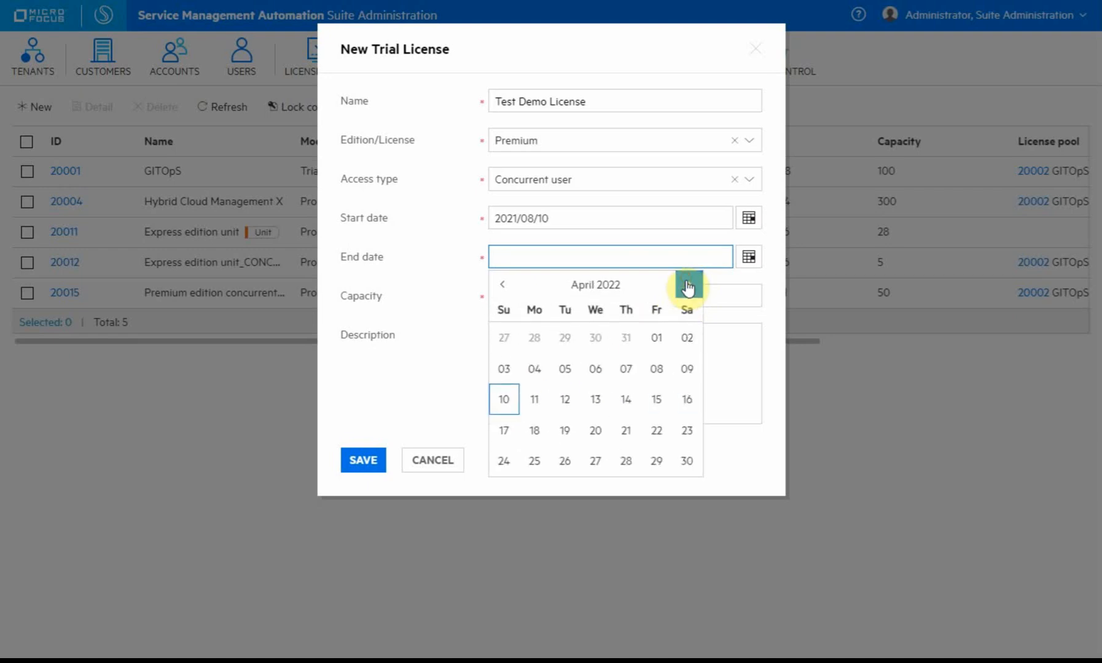
{"action": "left_click", "coordinate": [688, 285]}
{"action": "left_click", "coordinate": [688, 285]}
{"action": "left_click", "coordinate": [688, 286]}
{"action": "left_click", "coordinate": [688, 286]}
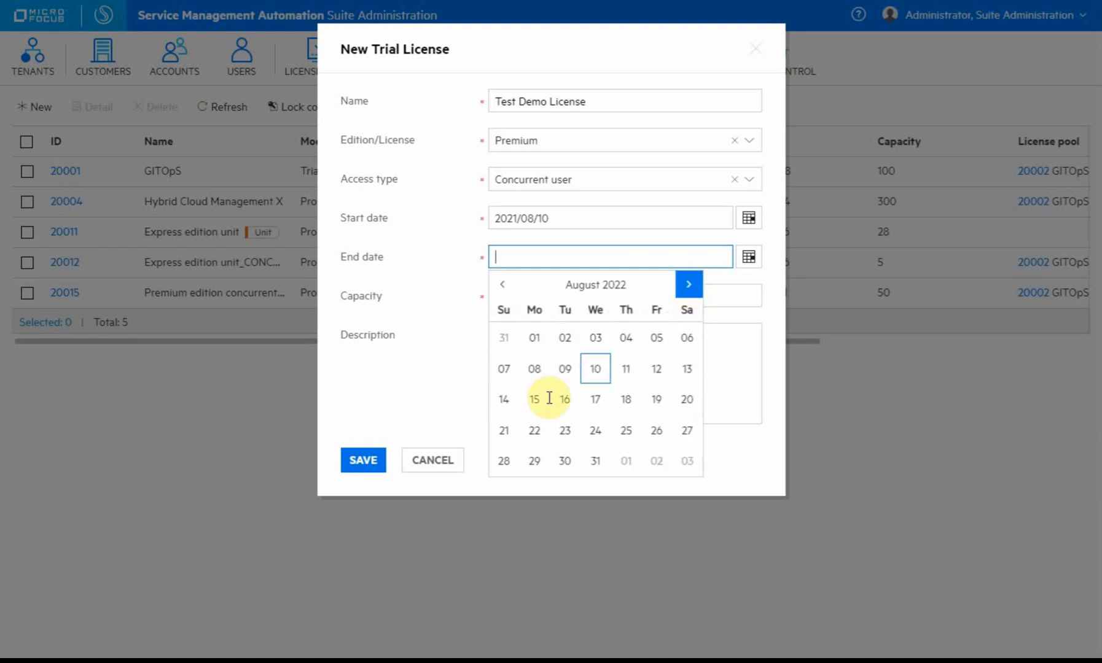
{"action": "left_click", "coordinate": [595, 370]}
Enter a capacity of 100 and try to save the trial license.
{"action": "left_click", "coordinate": [548, 302]}
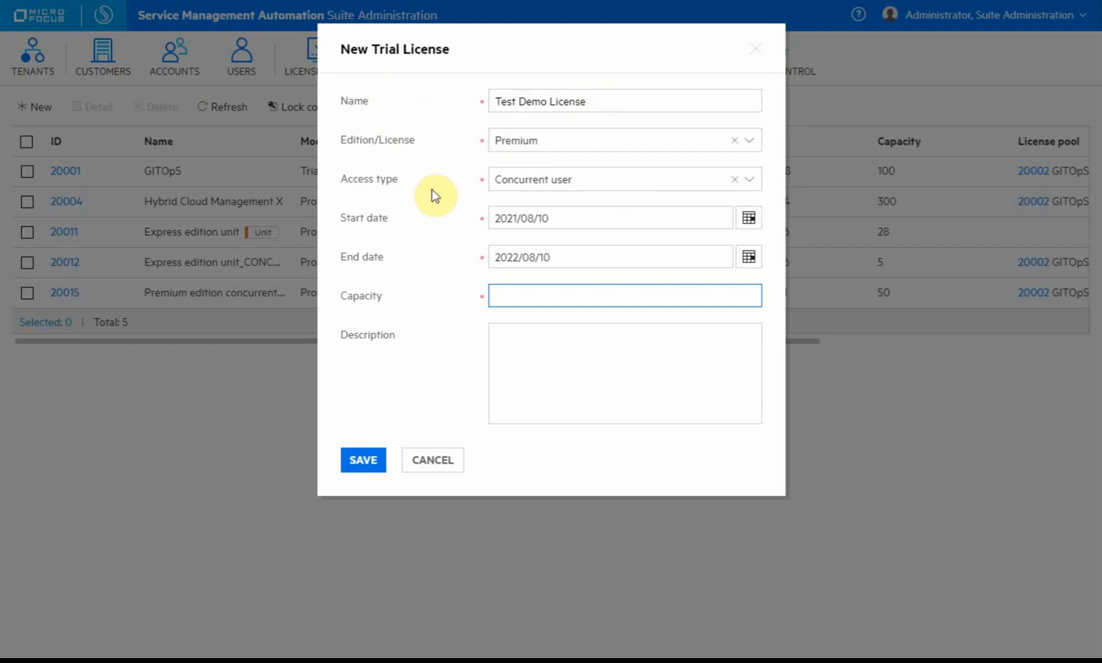
{"action": "left_click", "coordinate": [618, 397]}
{"action": "left_click", "coordinate": [523, 297]}
{"action": "left_click", "coordinate": [571, 384]}
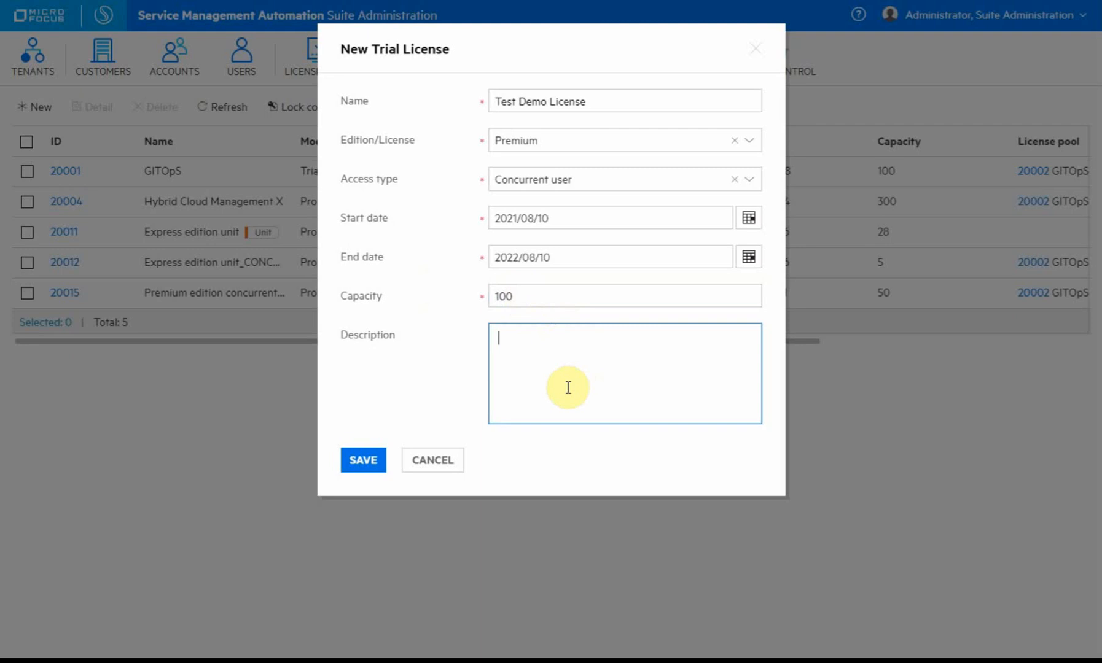
{"action": "left_click", "coordinate": [366, 461]}
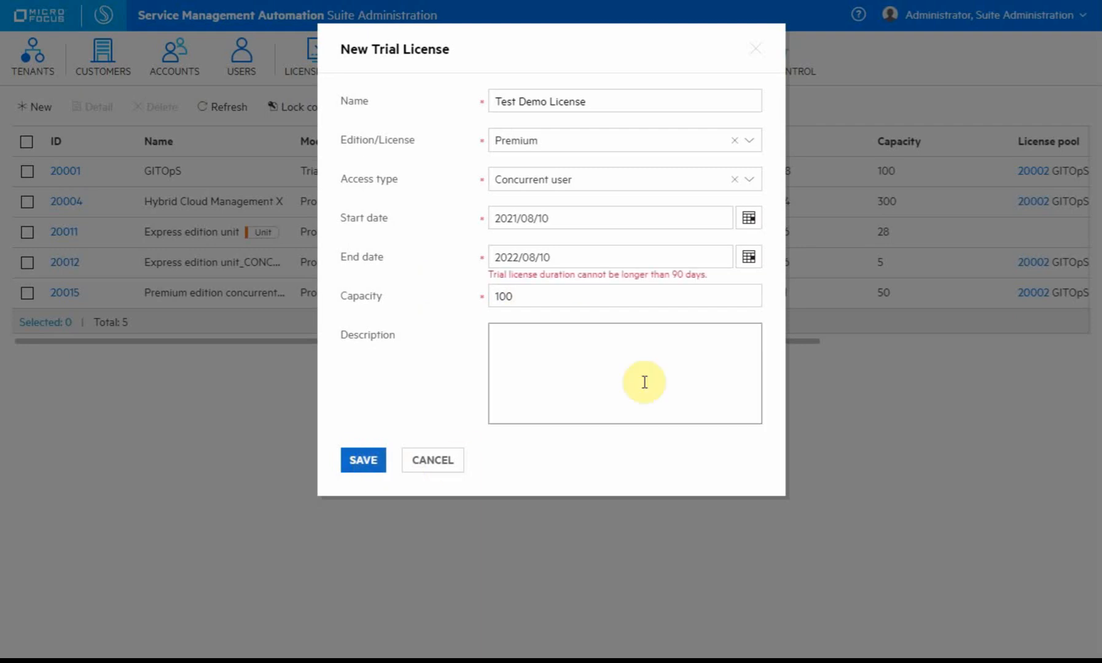
Change the end date's month to 11 by hand and try saving again.
{"action": "double_click", "coordinate": [541, 256]}
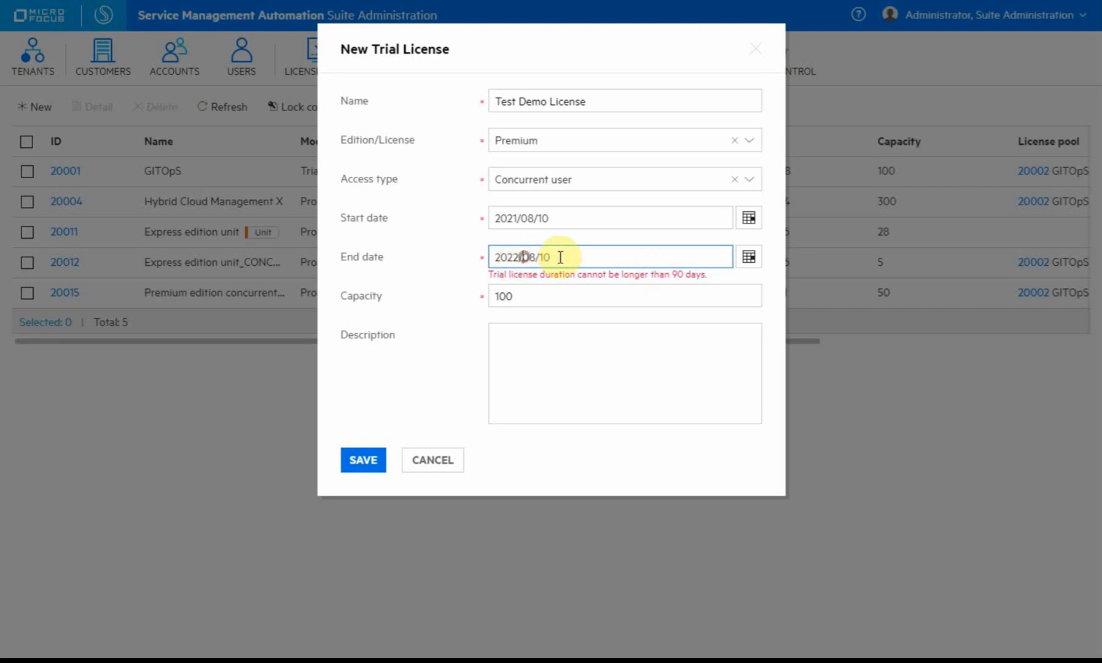
{"action": "left_click", "coordinate": [515, 257]}
{"action": "double_click", "coordinate": [526, 256]}
{"action": "type", "text": "11"}
{"action": "left_click", "coordinate": [609, 254]}
{"action": "key", "text": "BackSpace"}
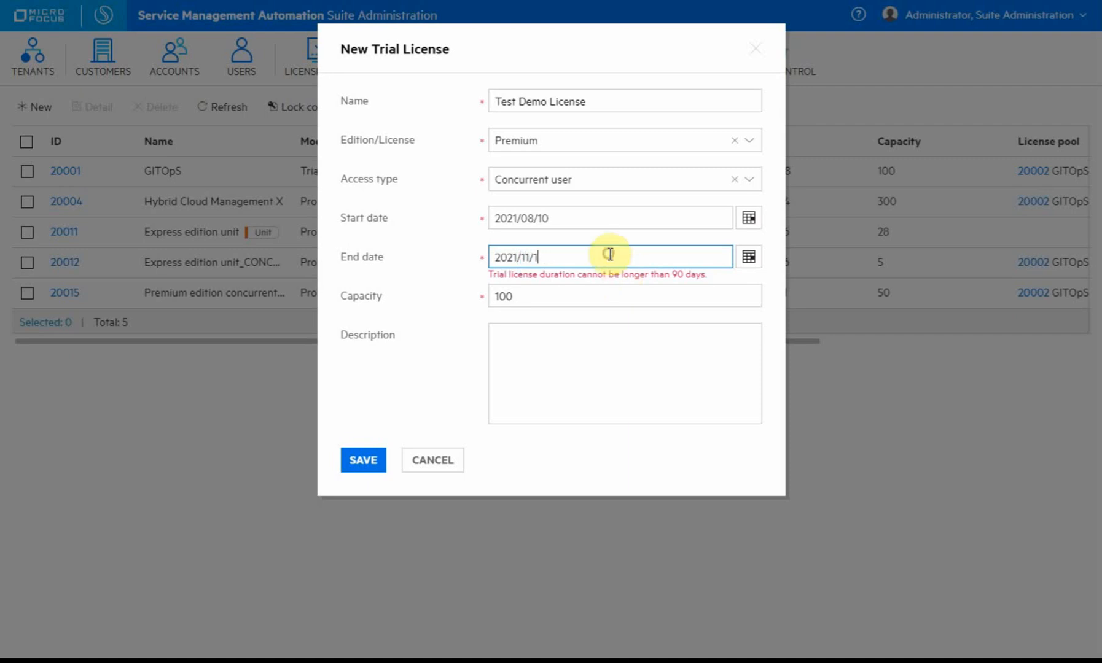
{"action": "key", "text": "Tab"}
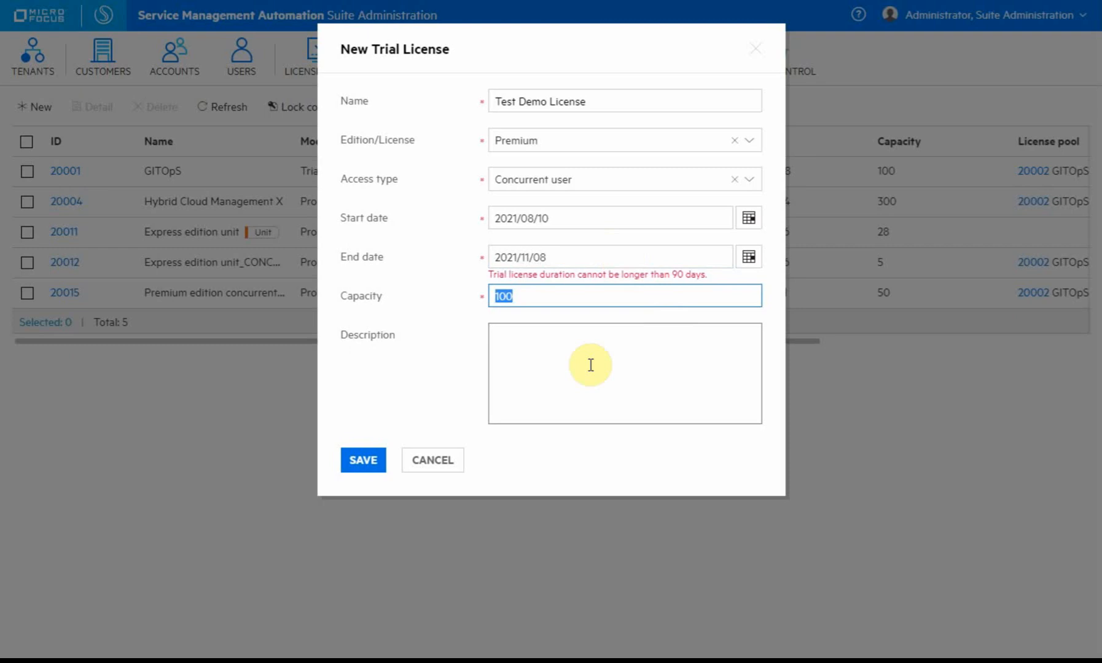
{"action": "left_click", "coordinate": [373, 469]}
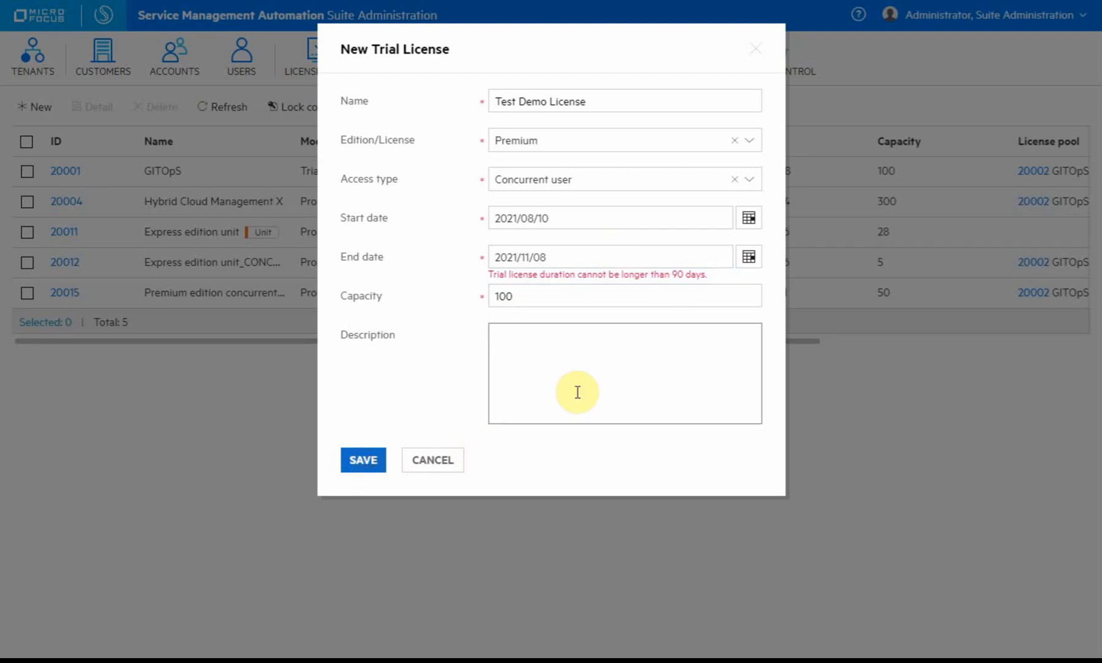
Pick 2021/11/01 as the end date, save the license, and go to License Pools.
{"action": "left_click", "coordinate": [570, 250]}
{"action": "left_click", "coordinate": [583, 216]}
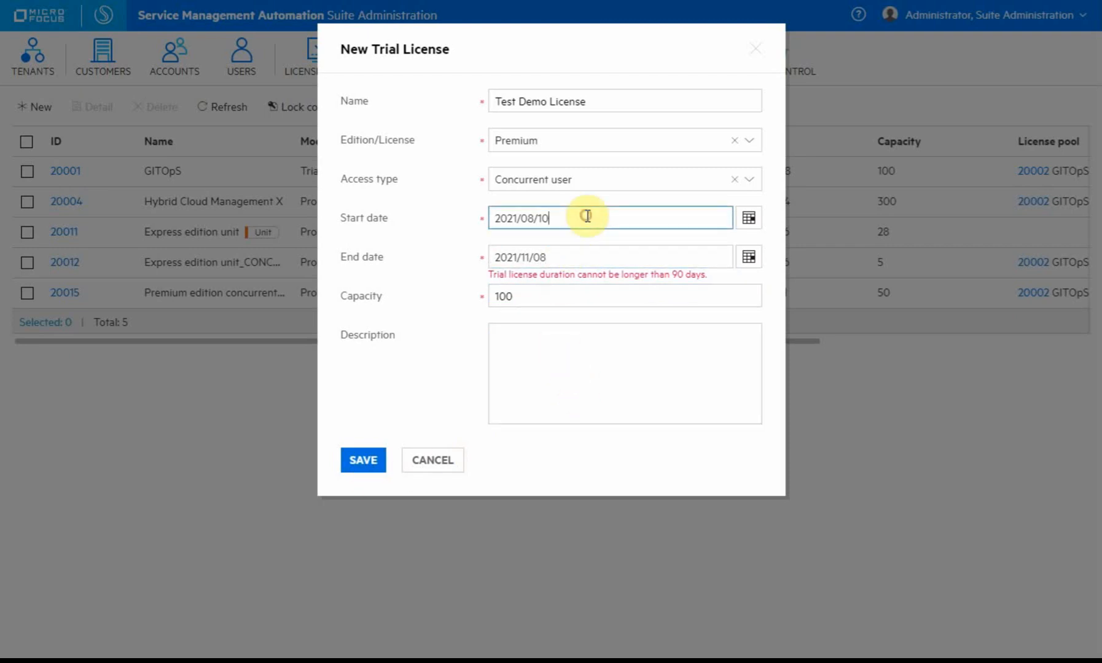
{"action": "left_click", "coordinate": [588, 266]}
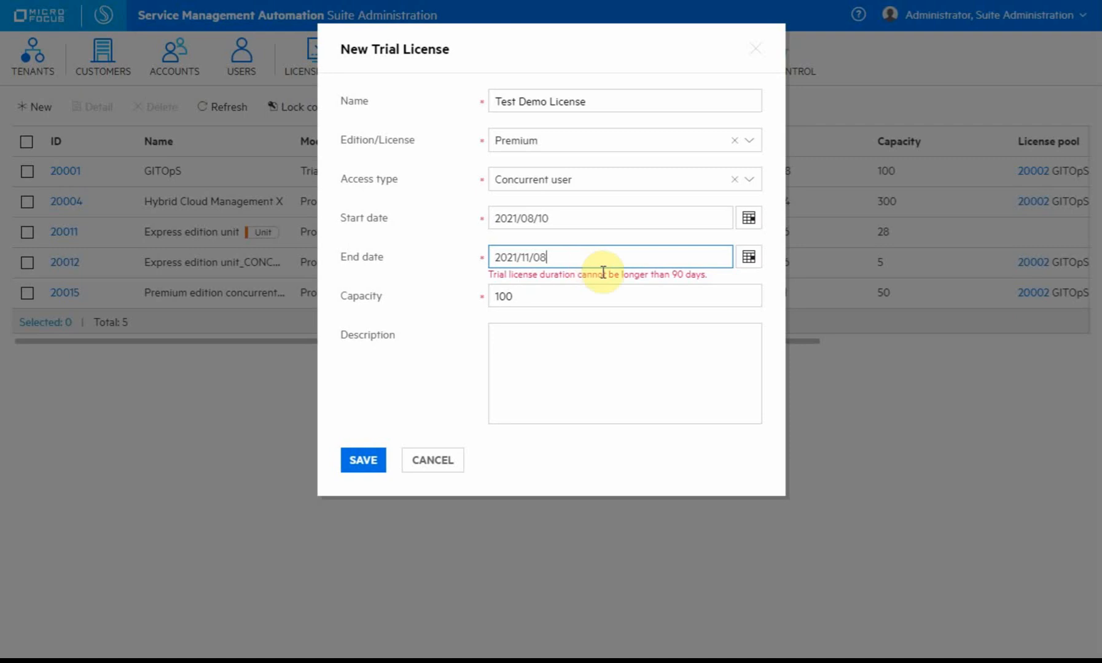
{"action": "left_click", "coordinate": [748, 258]}
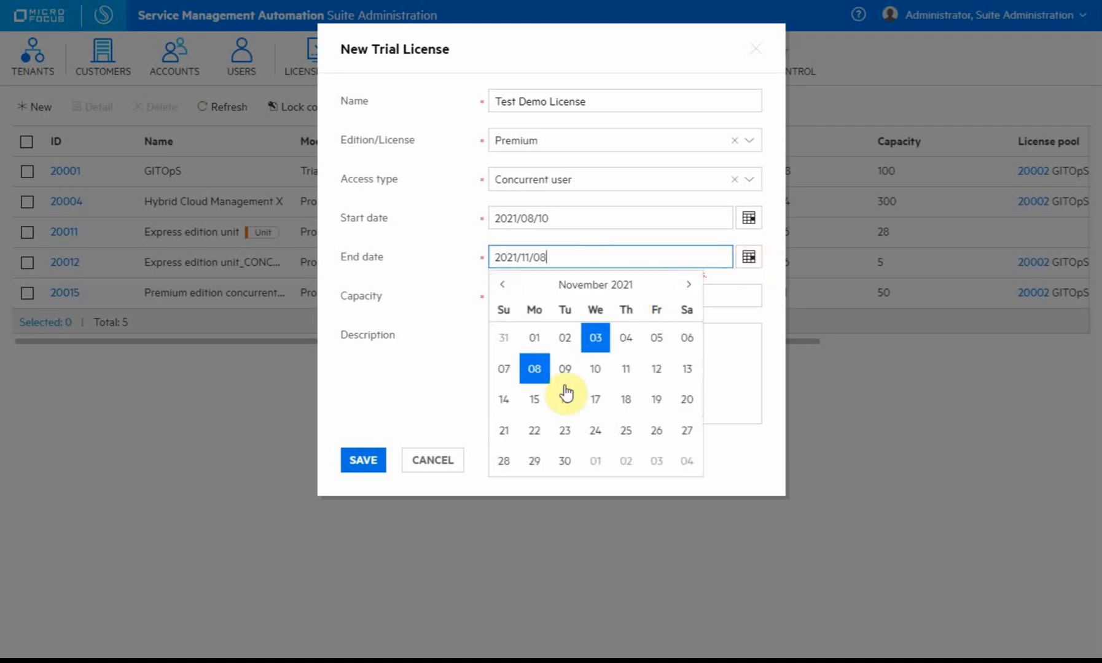
{"action": "left_click", "coordinate": [537, 340]}
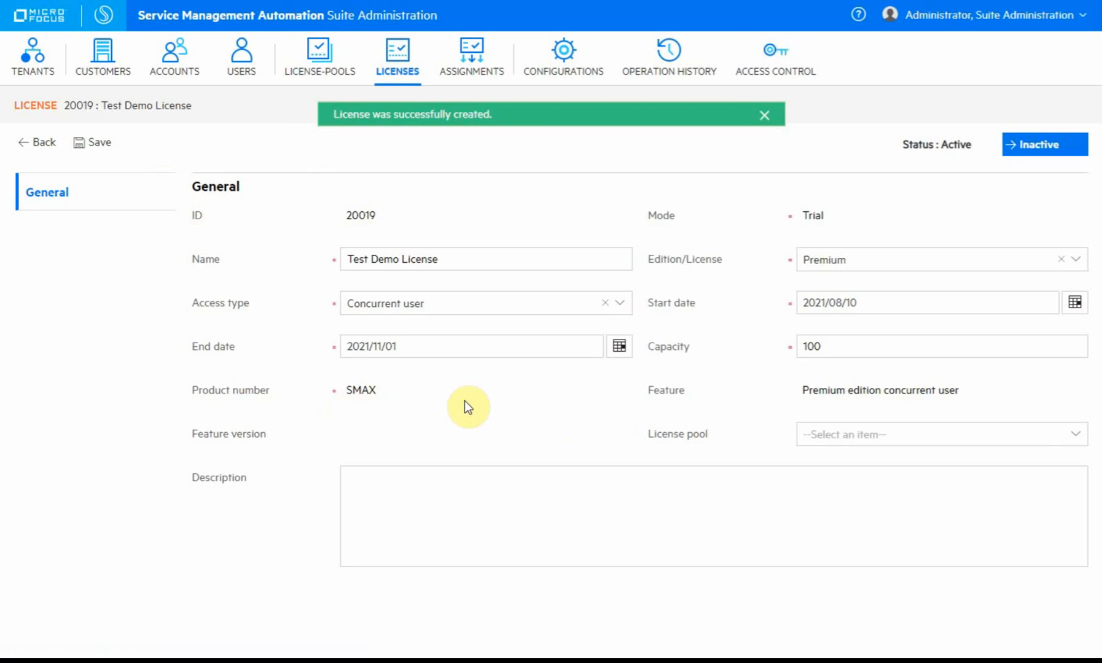
{"action": "left_click", "coordinate": [766, 214]}
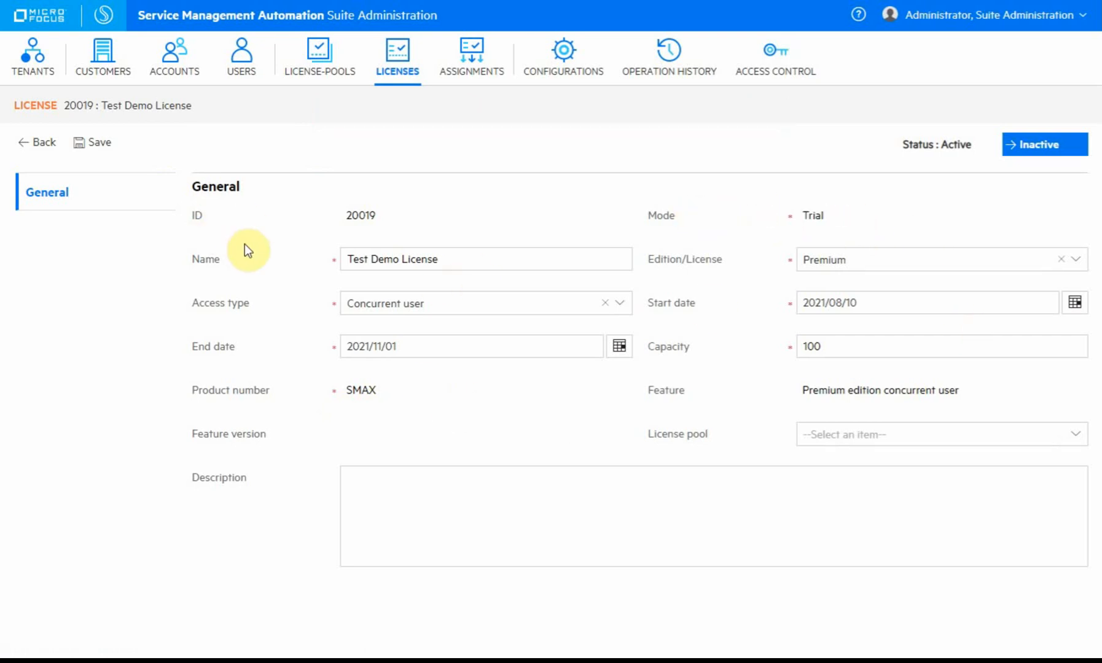
{"action": "left_click", "coordinate": [310, 65]}
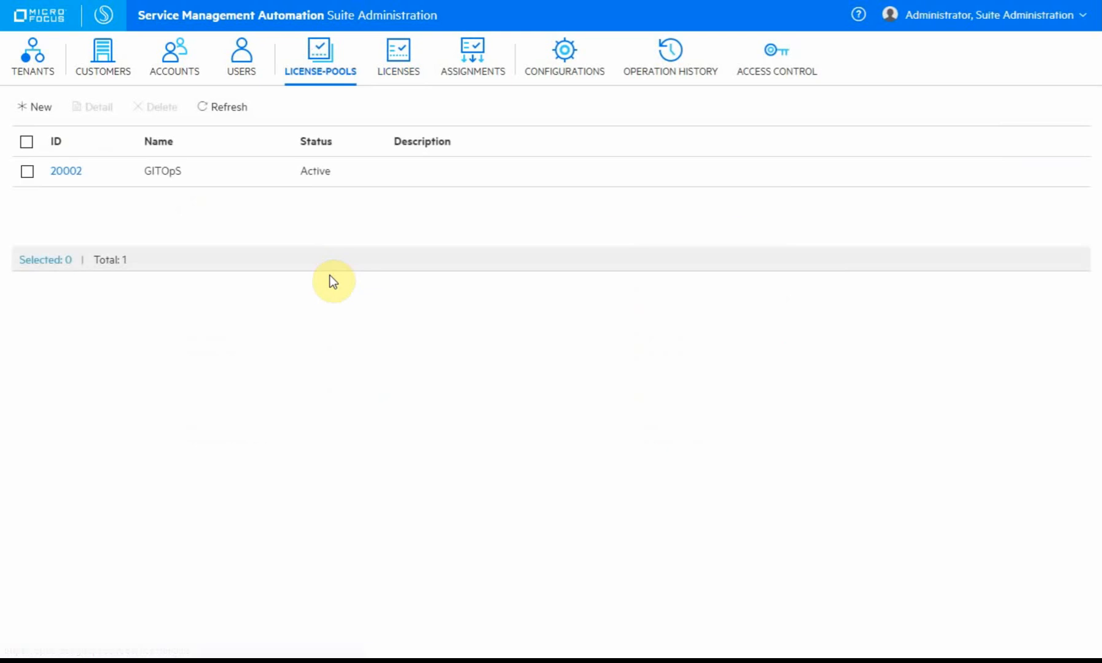
Create and save a new license pool named 'Test Demo License Pool'.
{"action": "left_click", "coordinate": [38, 107]}
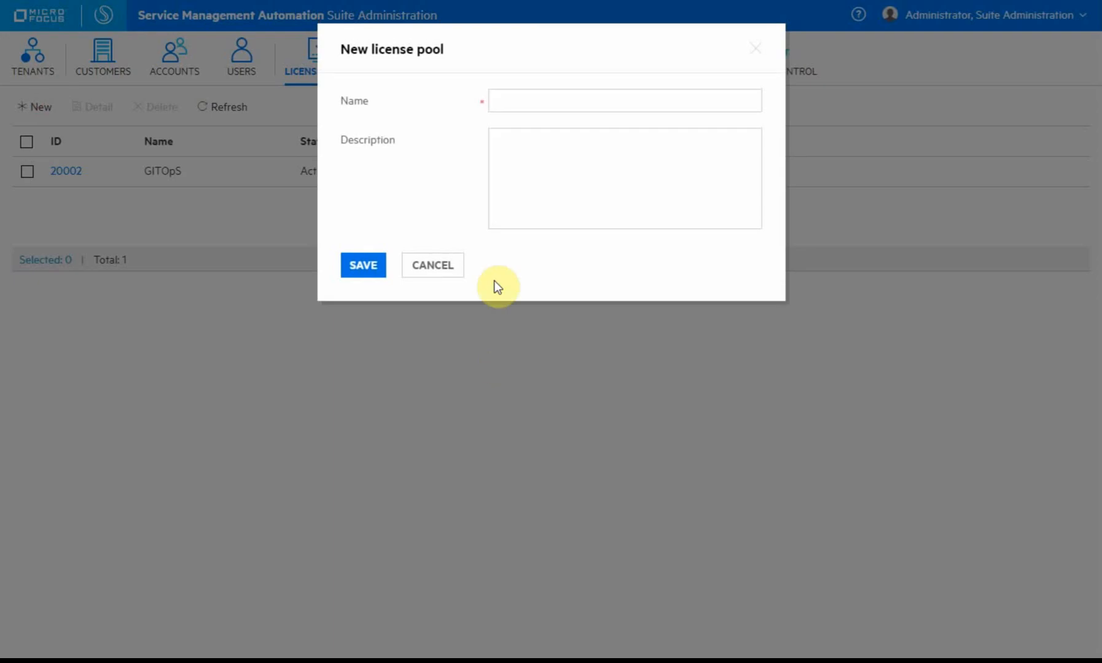
{"action": "left_click", "coordinate": [541, 101]}
{"action": "type", "text": "Test Demo License Pool"}
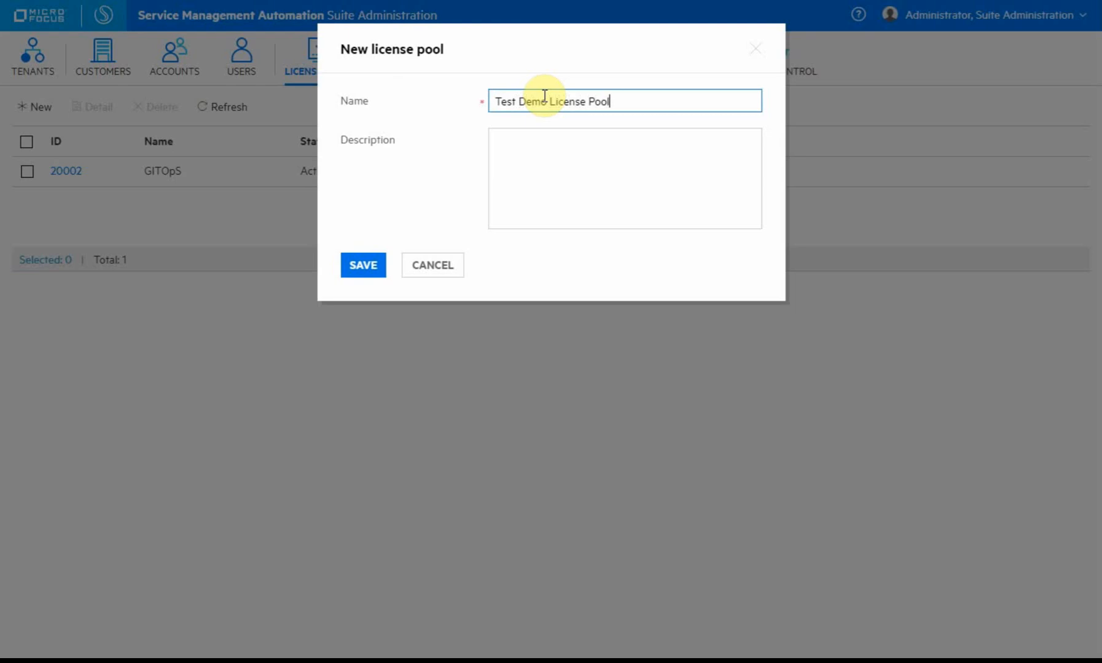
{"action": "left_click", "coordinate": [356, 265]}
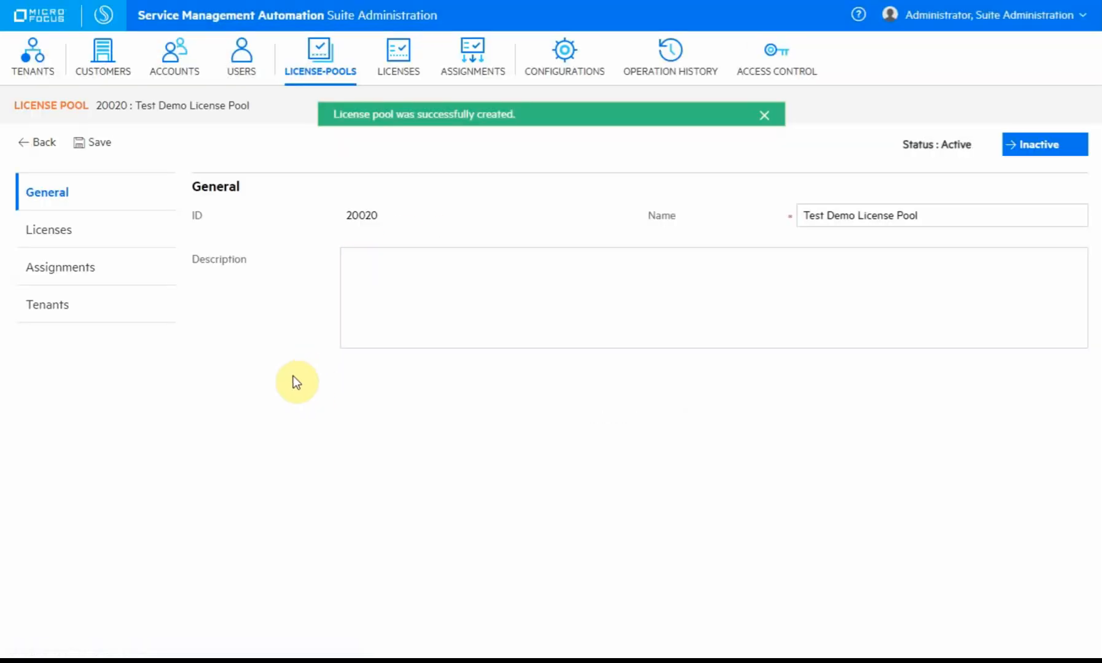
Review the new pool's Licenses and Assignments, cancel the Assign license dialog, and return to Licenses.
{"action": "left_click", "coordinate": [66, 221]}
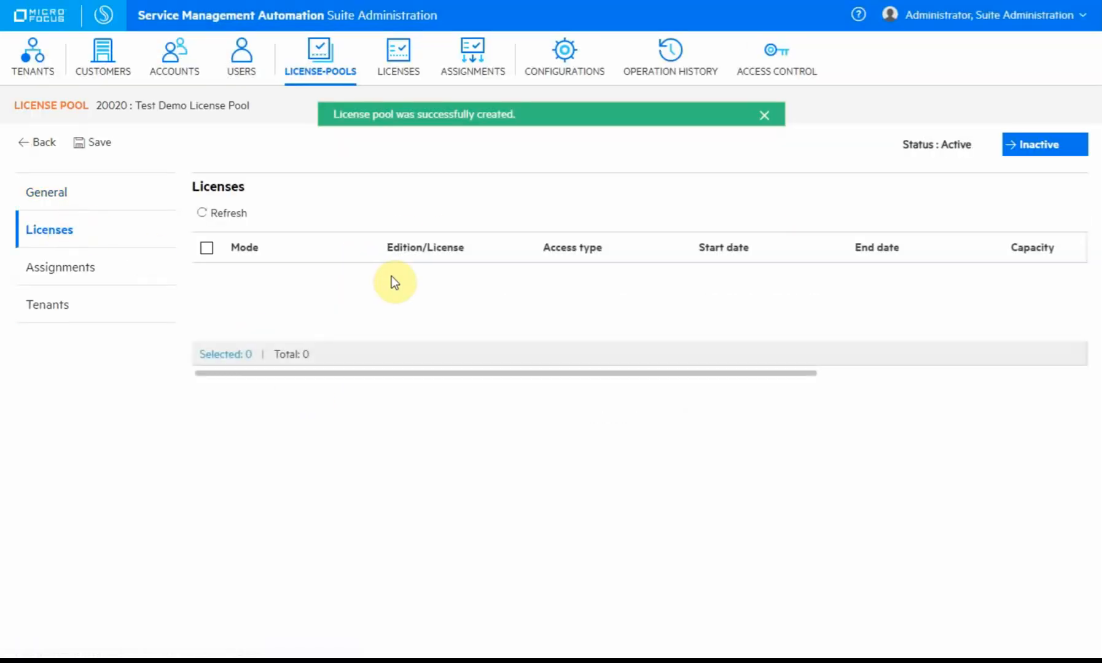
{"action": "left_click", "coordinate": [74, 270]}
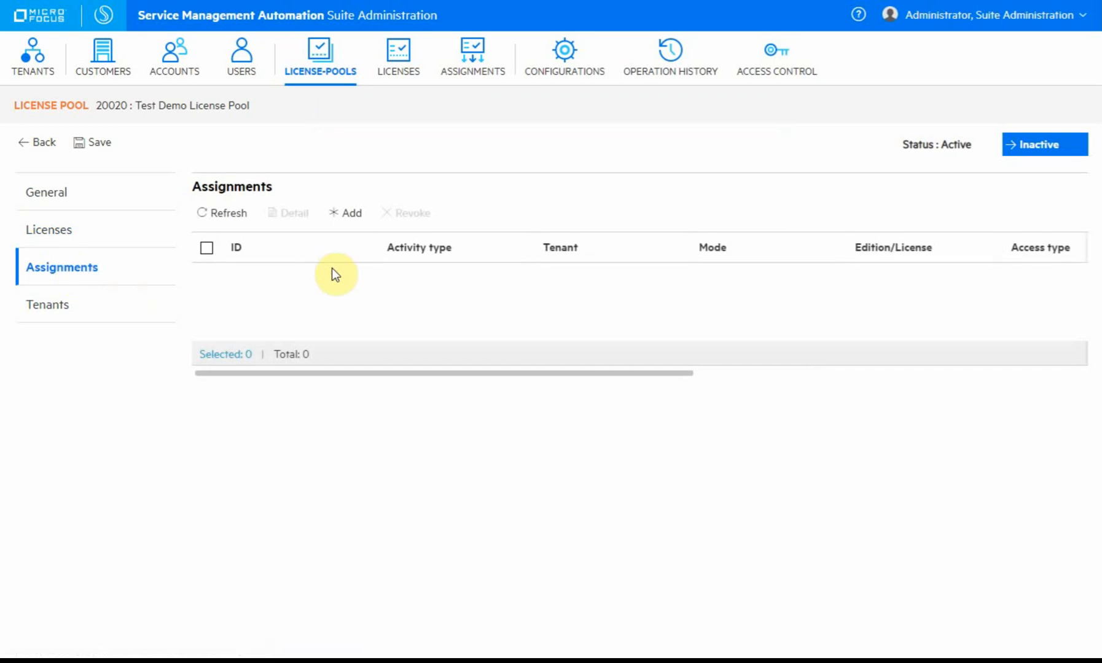
{"action": "left_click", "coordinate": [342, 212]}
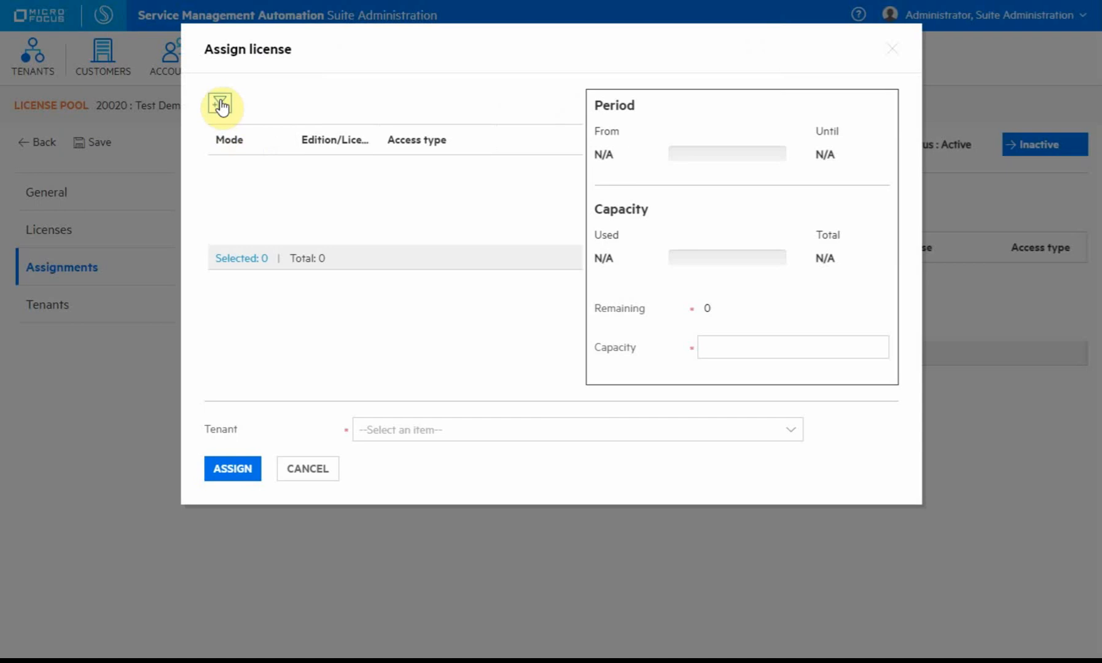
{"action": "left_click", "coordinate": [320, 470]}
{"action": "left_click", "coordinate": [76, 304]}
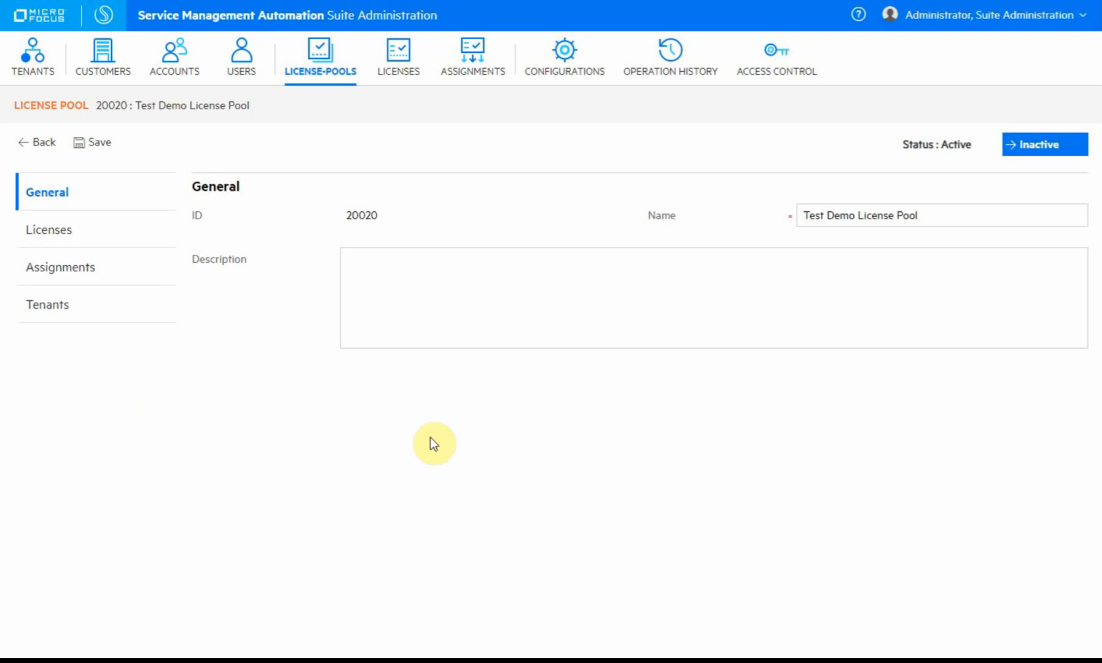
{"action": "left_click", "coordinate": [81, 233]}
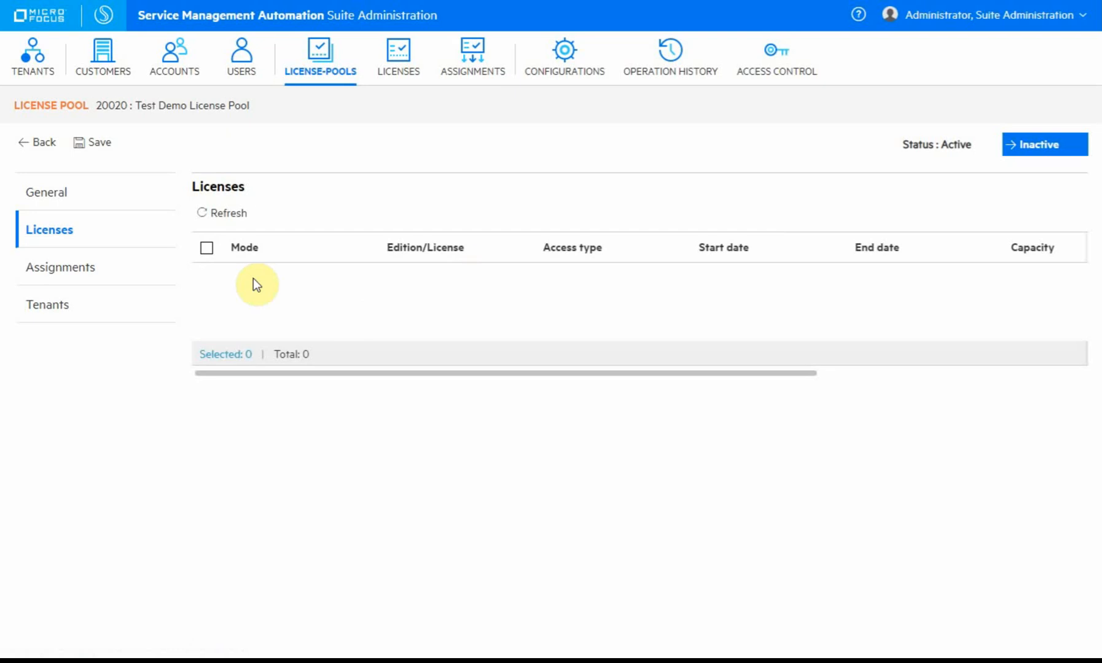
{"action": "left_click", "coordinate": [406, 58]}
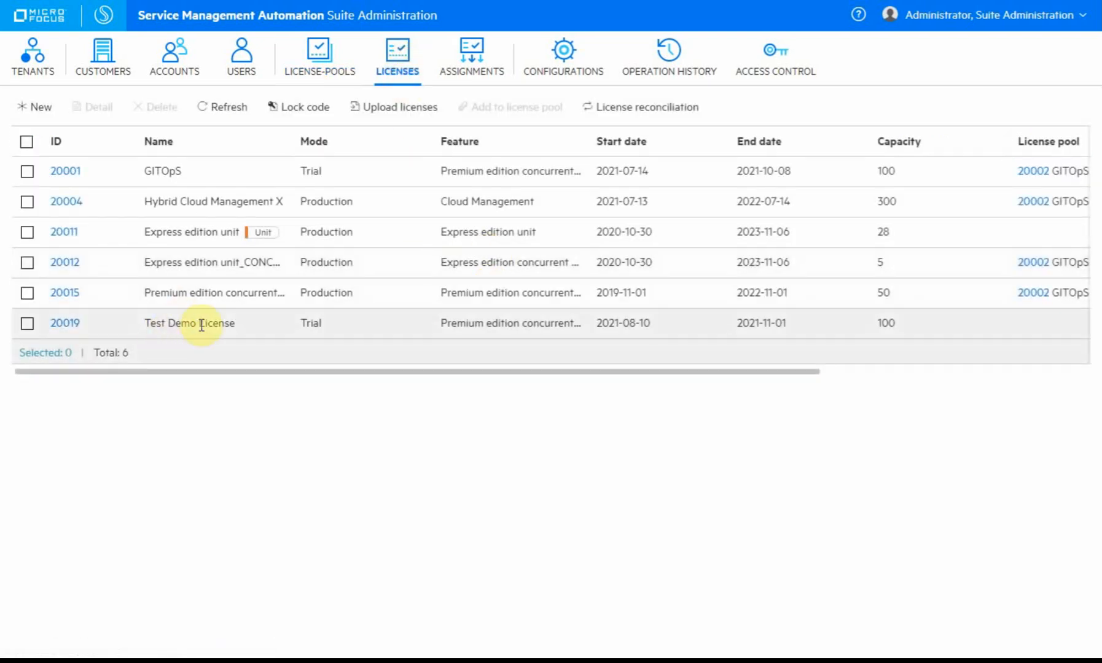
Put license 20019 into pool 20020 Test Demo License Pool and save it.
{"action": "left_click", "coordinate": [65, 323]}
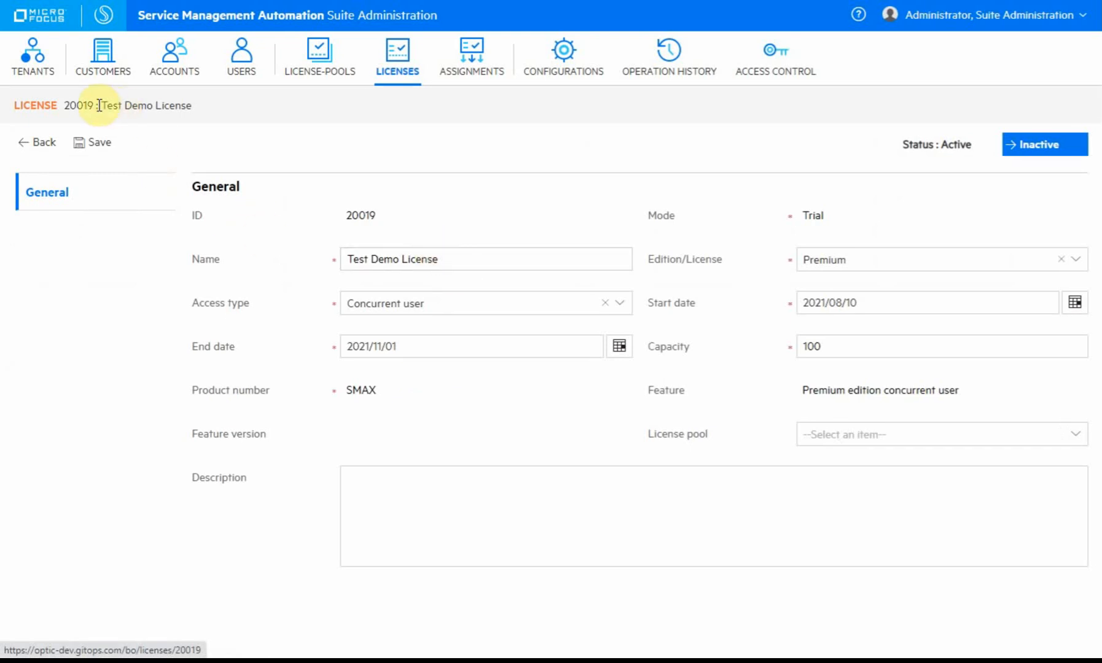
{"action": "left_click_drag", "start_coordinate": [99, 106], "coordinate": [231, 102]}
{"action": "left_click", "coordinate": [244, 105]}
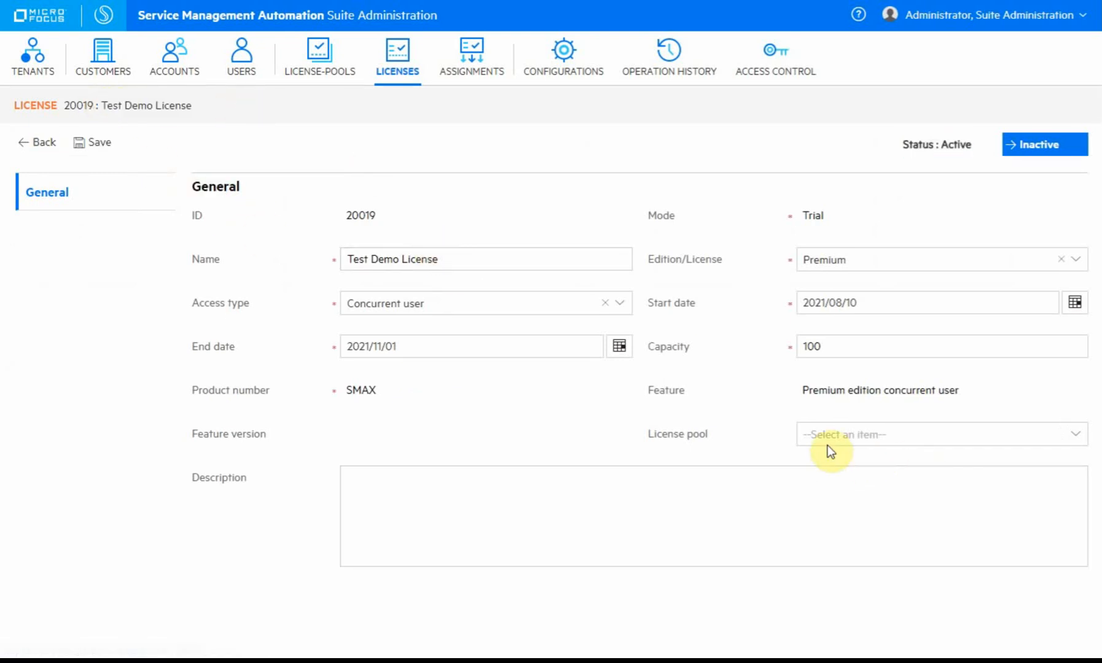
{"action": "double_click", "coordinate": [675, 436]}
{"action": "left_click", "coordinate": [856, 425]}
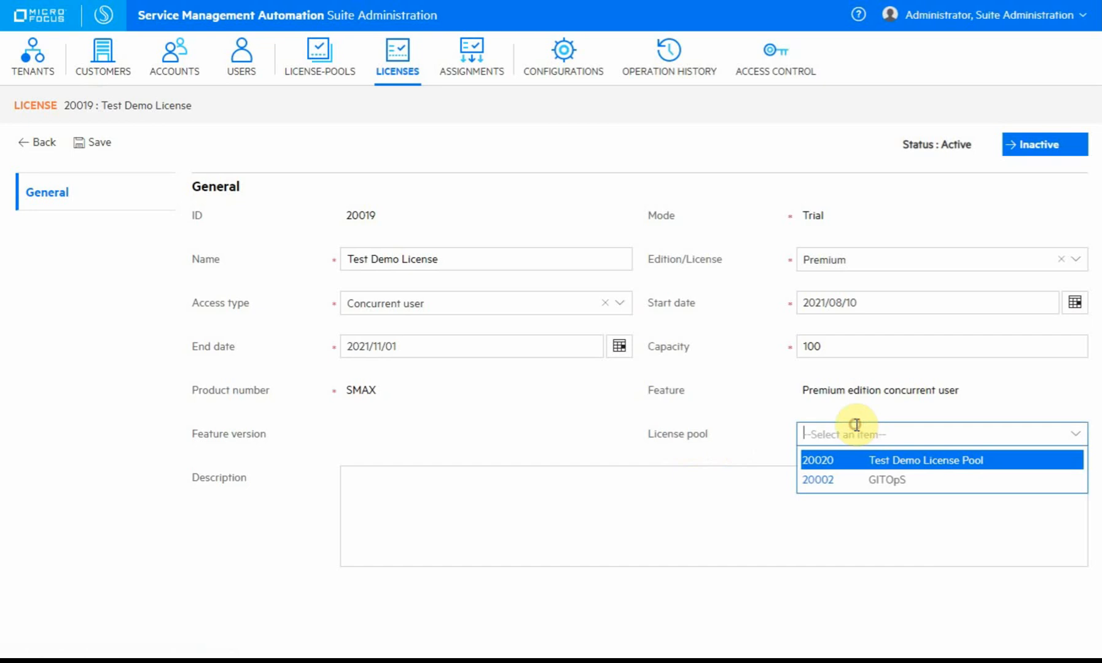
{"action": "left_click", "coordinate": [959, 468]}
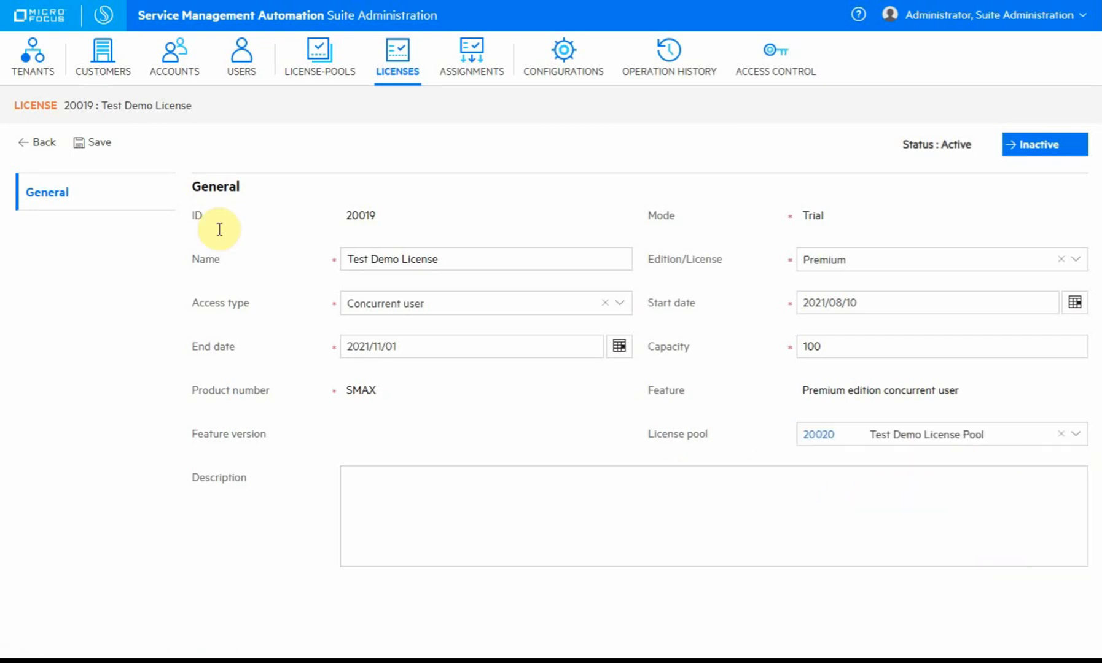
{"action": "left_click", "coordinate": [97, 145]}
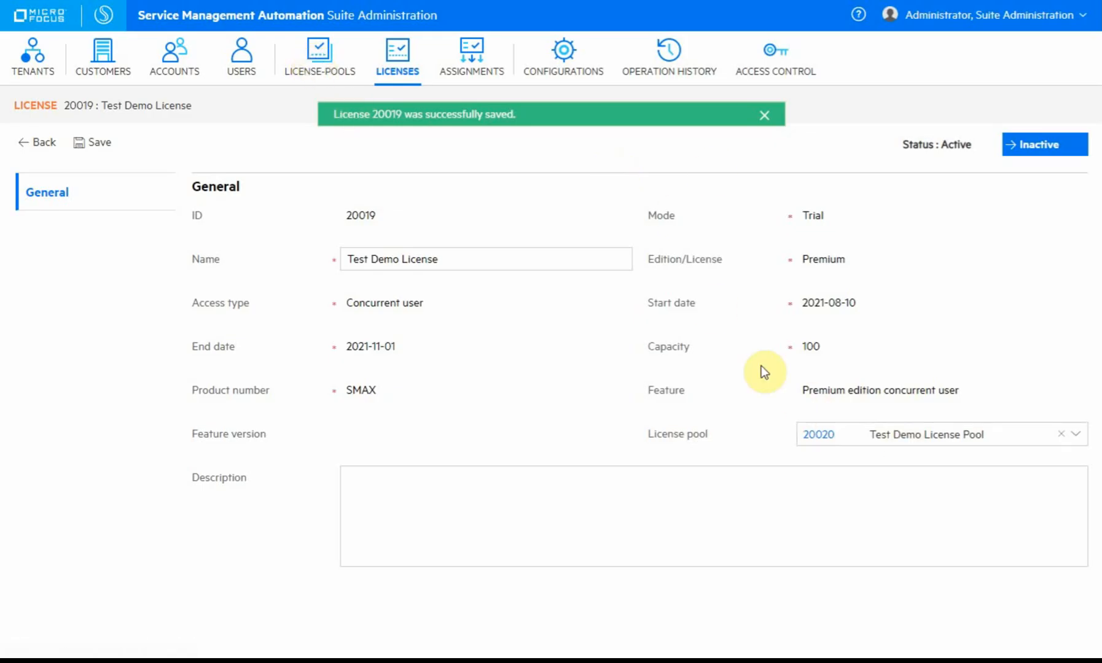
Confirm Test Demo License Pool now holds the license, then go to Tenants.
{"action": "left_click", "coordinate": [312, 59]}
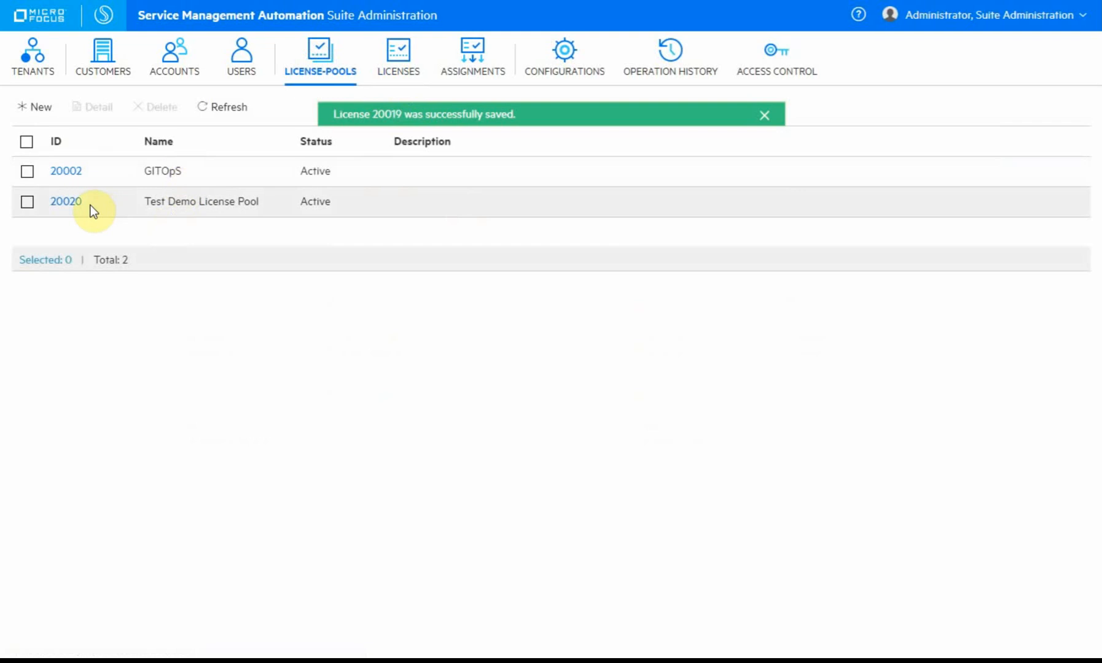
{"action": "left_click", "coordinate": [68, 201]}
{"action": "left_click", "coordinate": [71, 237]}
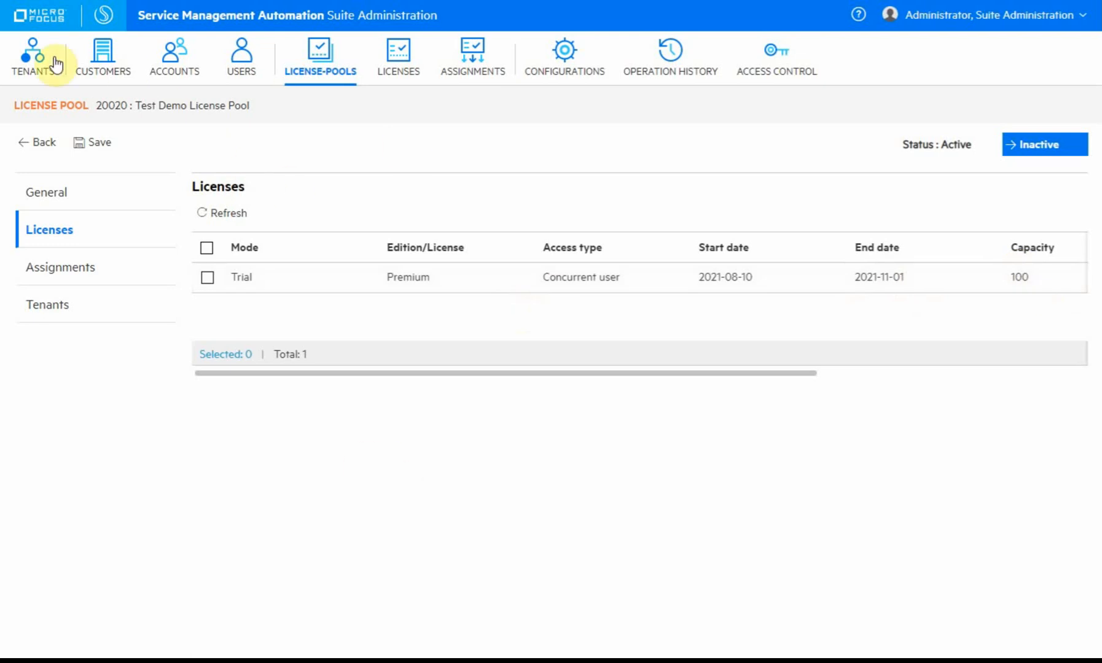
{"action": "left_click", "coordinate": [33, 57]}
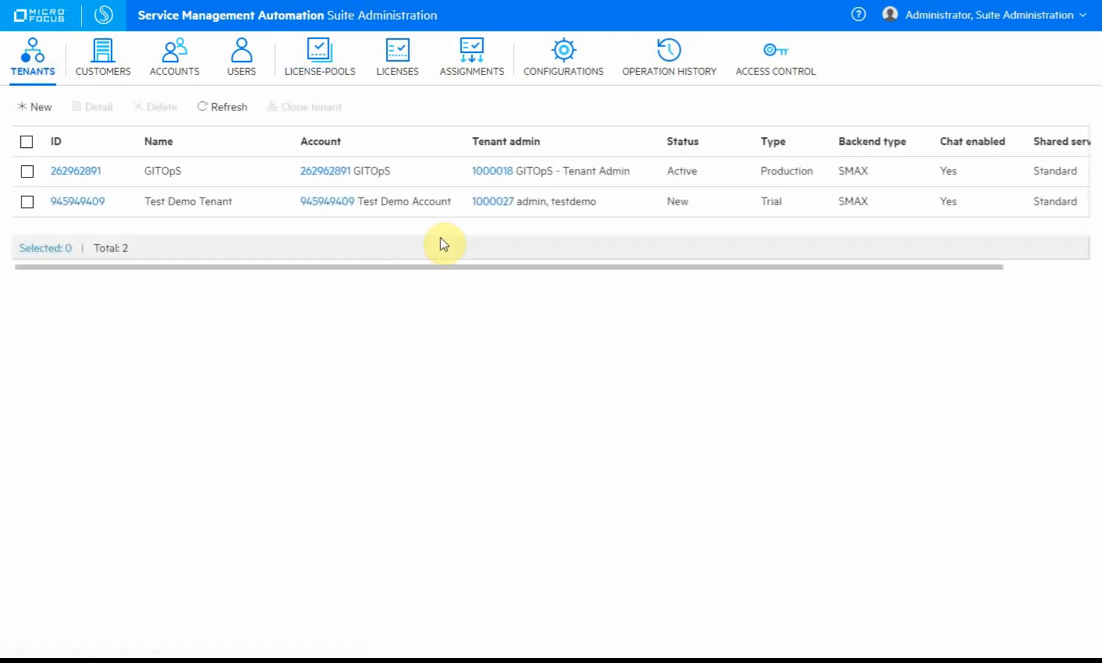
Assign capacity 10 from pool 20020 Test Demo License Pool to Test Demo Tenant.
{"action": "left_click", "coordinate": [85, 203]}
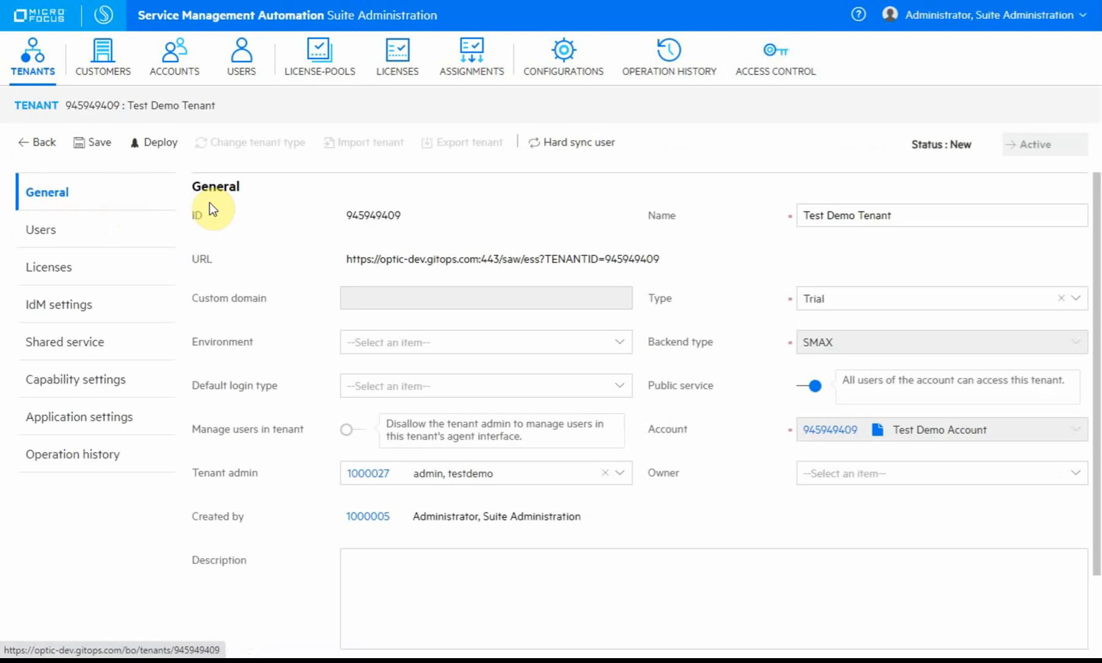
{"action": "left_click", "coordinate": [40, 261]}
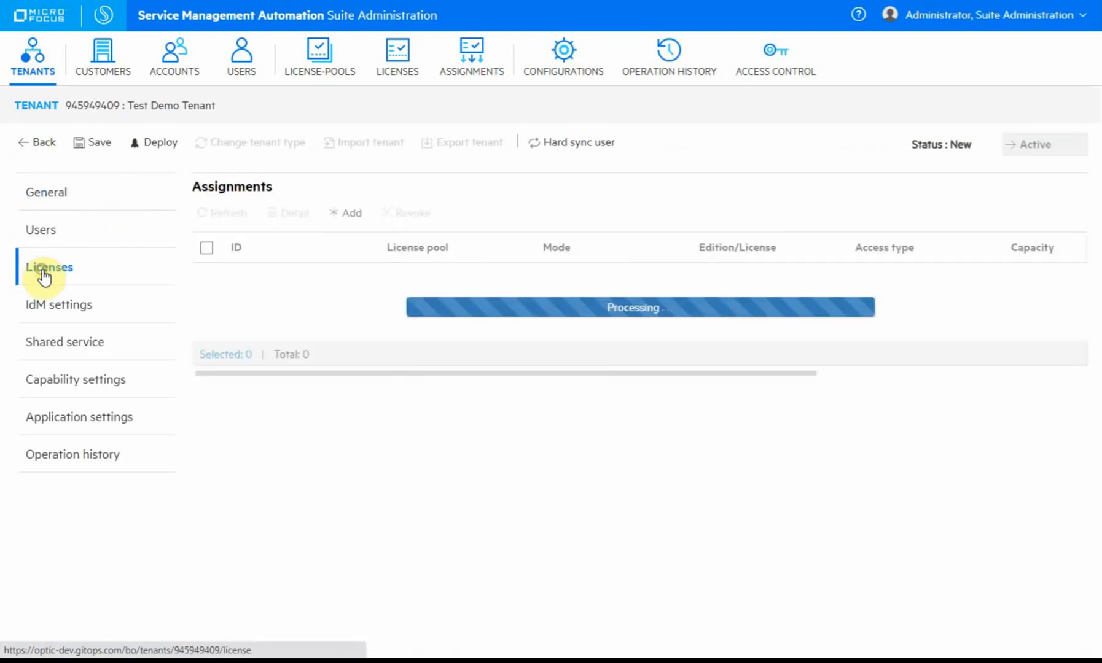
{"action": "left_click", "coordinate": [339, 215]}
{"action": "left_click", "coordinate": [415, 102]}
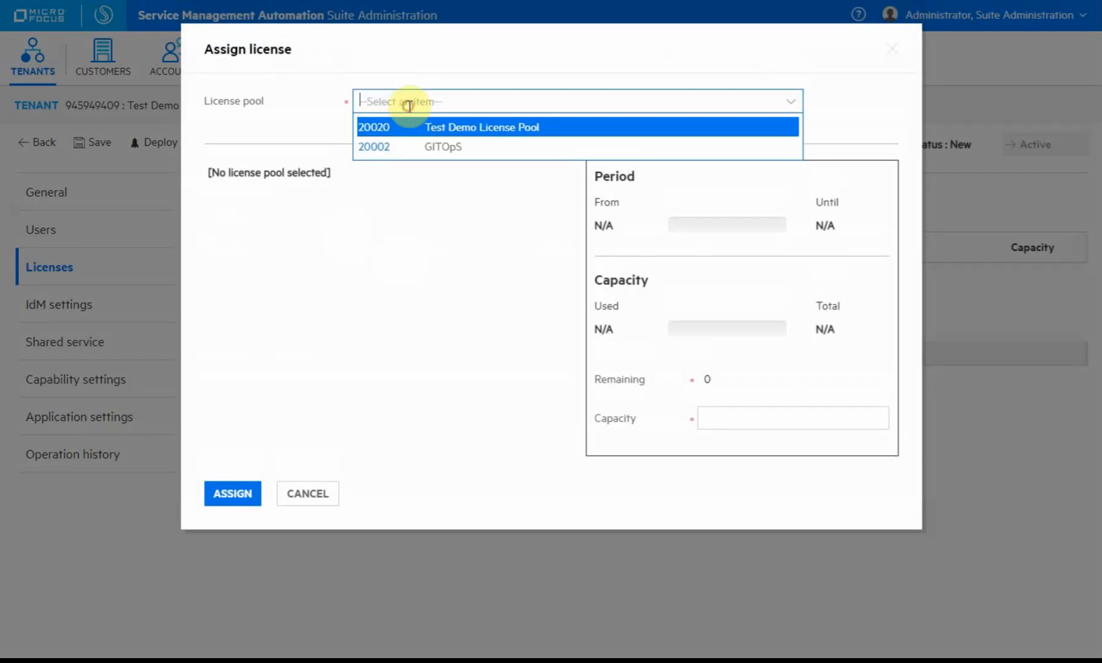
{"action": "left_click", "coordinate": [541, 129]}
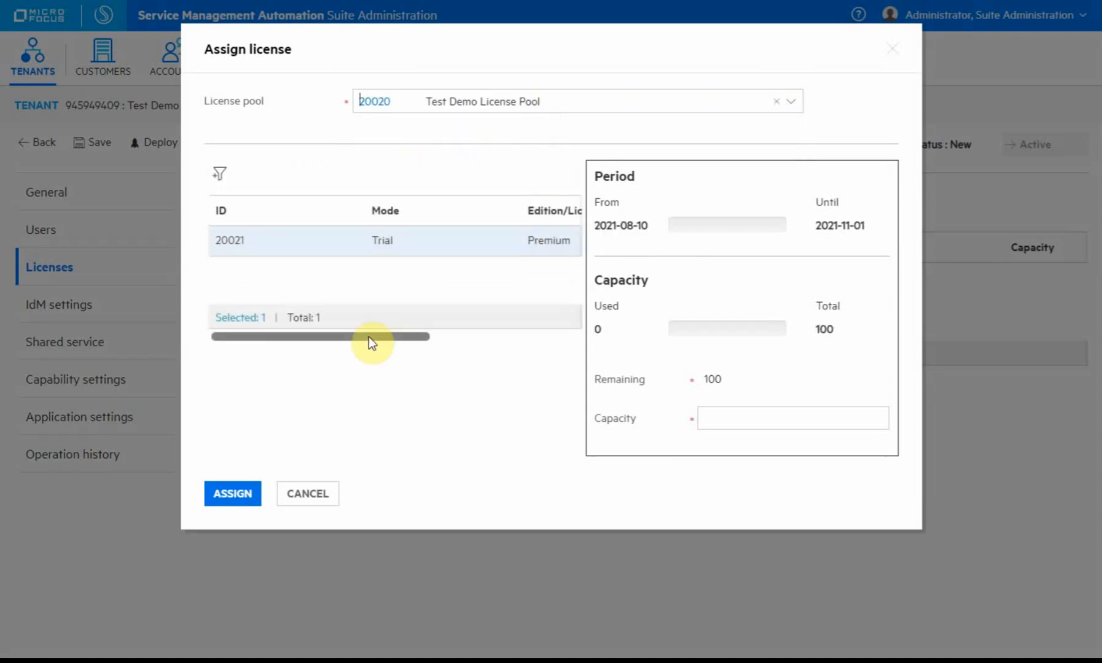
{"action": "left_click_drag", "start_coordinate": [368, 336], "coordinate": [318, 337]}
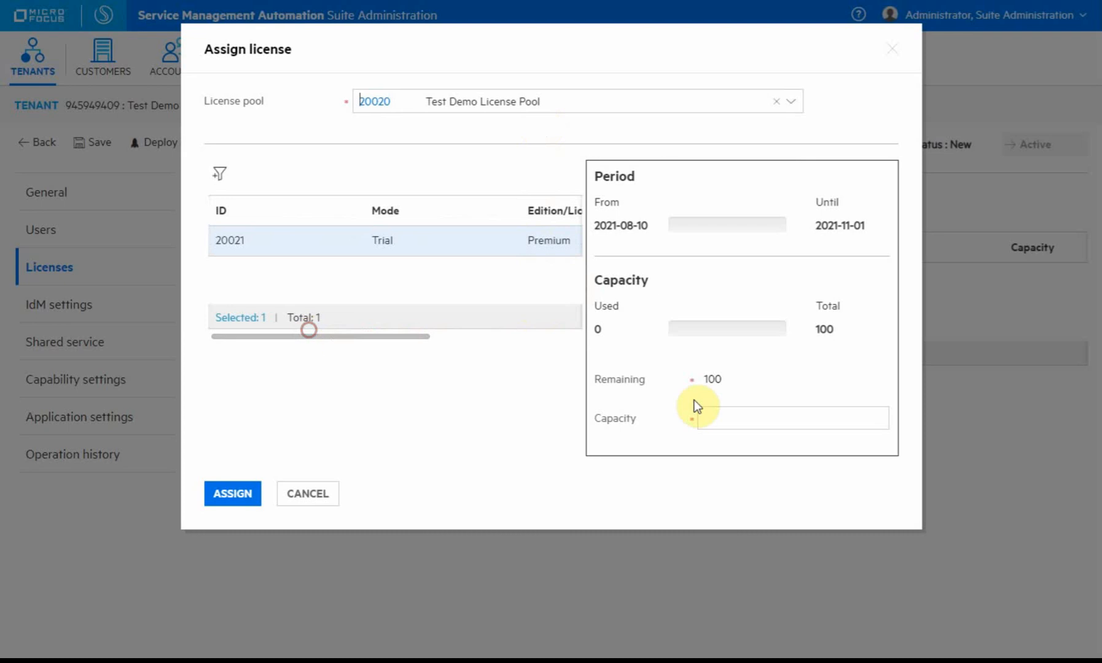
{"action": "triple_click", "coordinate": [711, 384]}
{"action": "left_click", "coordinate": [769, 413]}
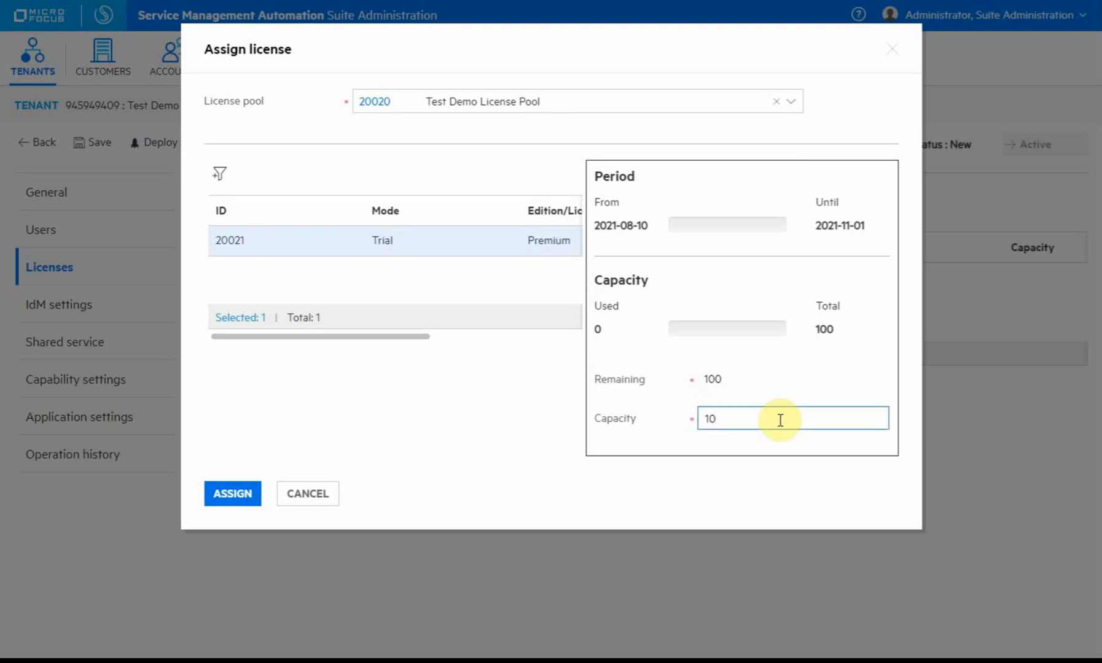
{"action": "left_click", "coordinate": [235, 491]}
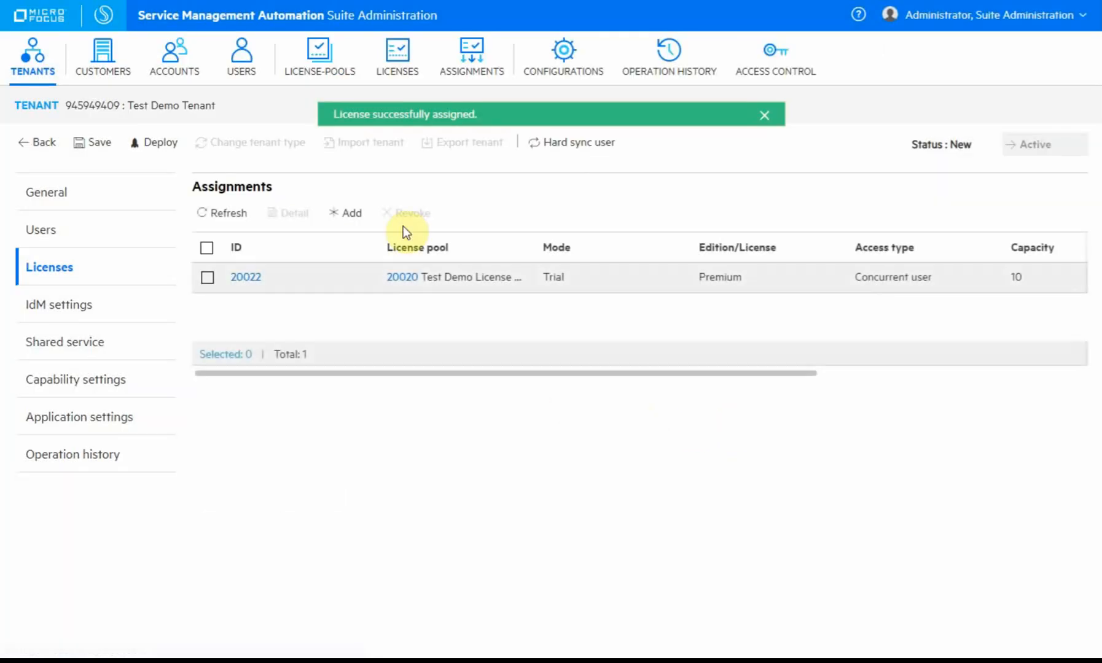
Check the pool shows 90 of 100 remaining, then cancel the new assignment.
{"action": "left_click", "coordinate": [352, 220]}
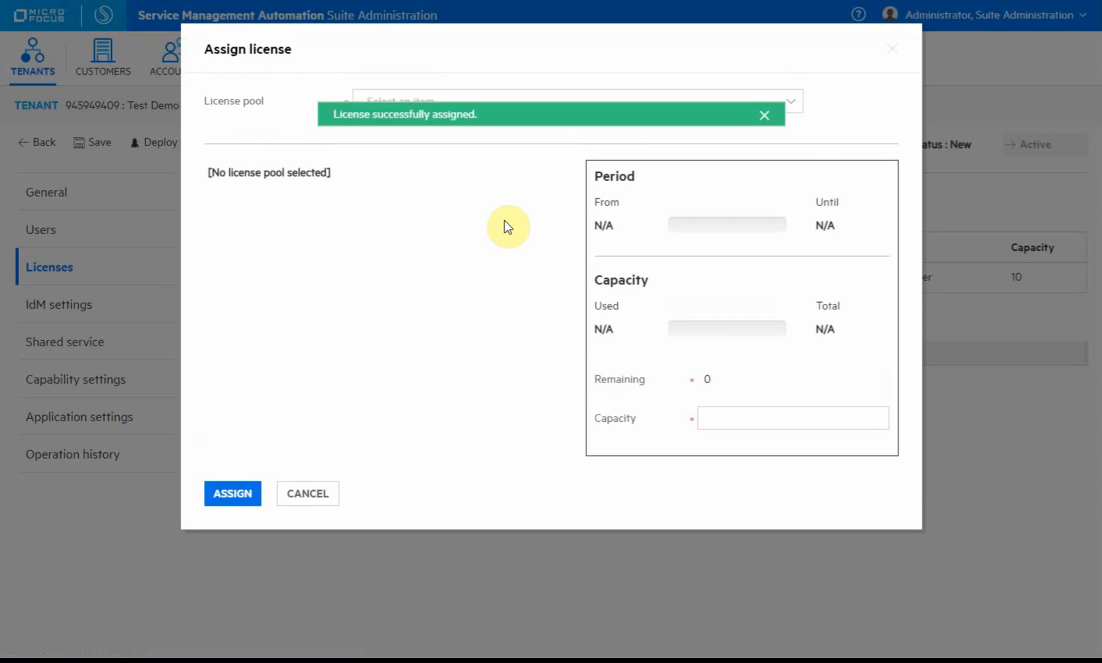
{"action": "left_click", "coordinate": [442, 103]}
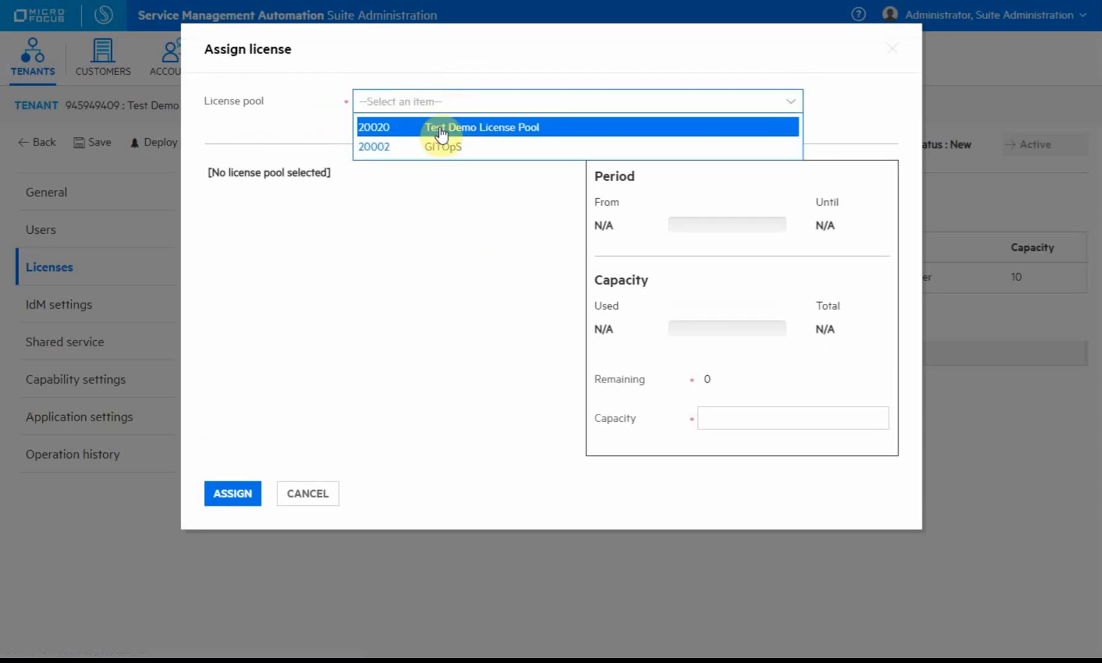
{"action": "left_click", "coordinate": [442, 129]}
{"action": "left_click_drag", "start_coordinate": [702, 377], "coordinate": [758, 387]}
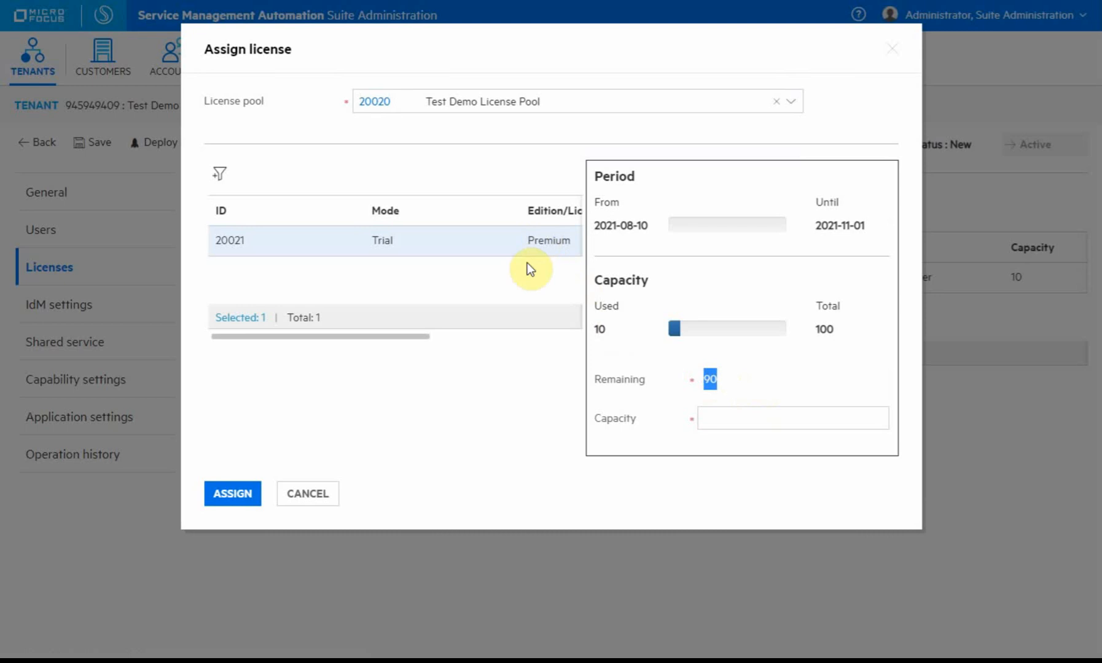
{"action": "left_click_drag", "start_coordinate": [727, 382], "coordinate": [823, 333]}
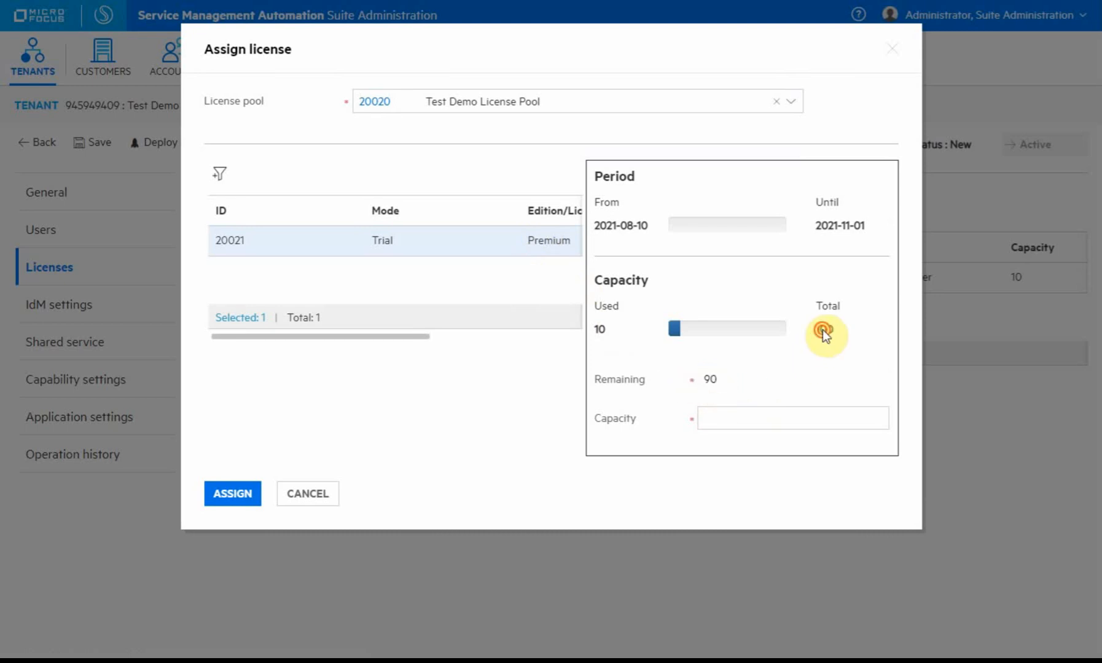
{"action": "double_click", "coordinate": [823, 330]}
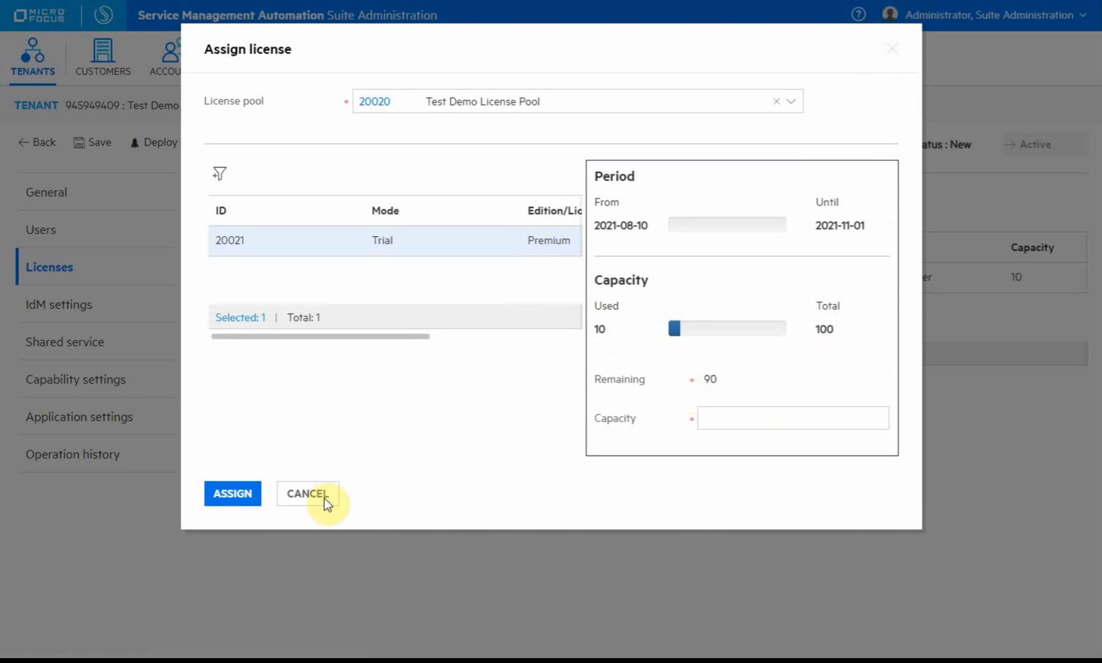
{"action": "left_click", "coordinate": [307, 497]}
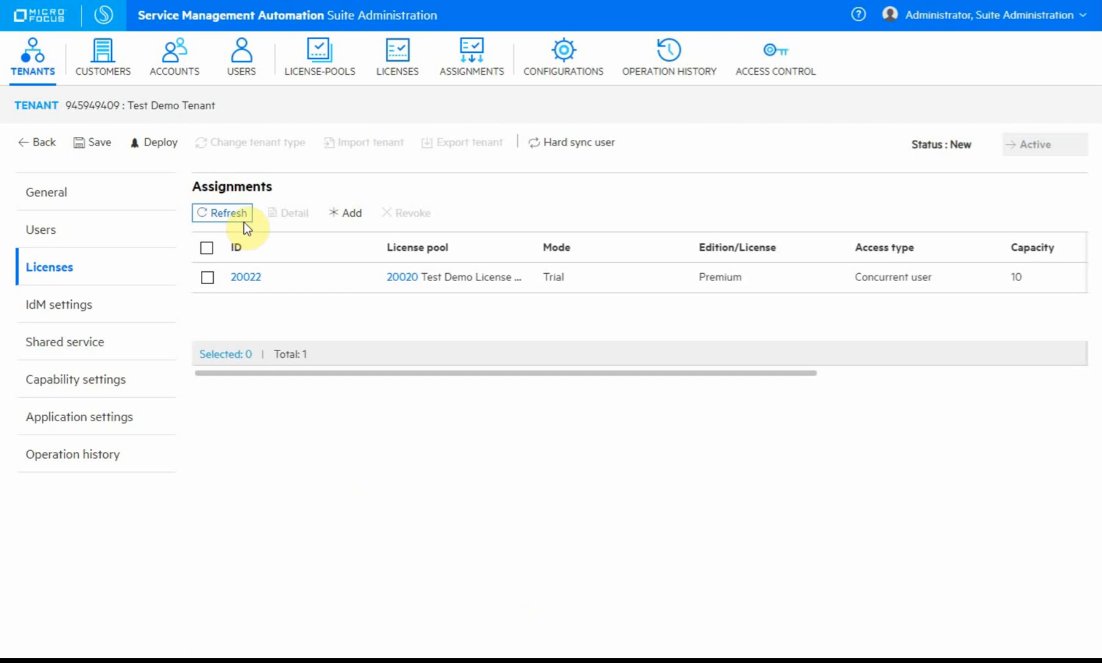
Save the tenant, then open a Chrome incognito window and drag it mostly off-screen.
{"action": "left_click", "coordinate": [91, 142]}
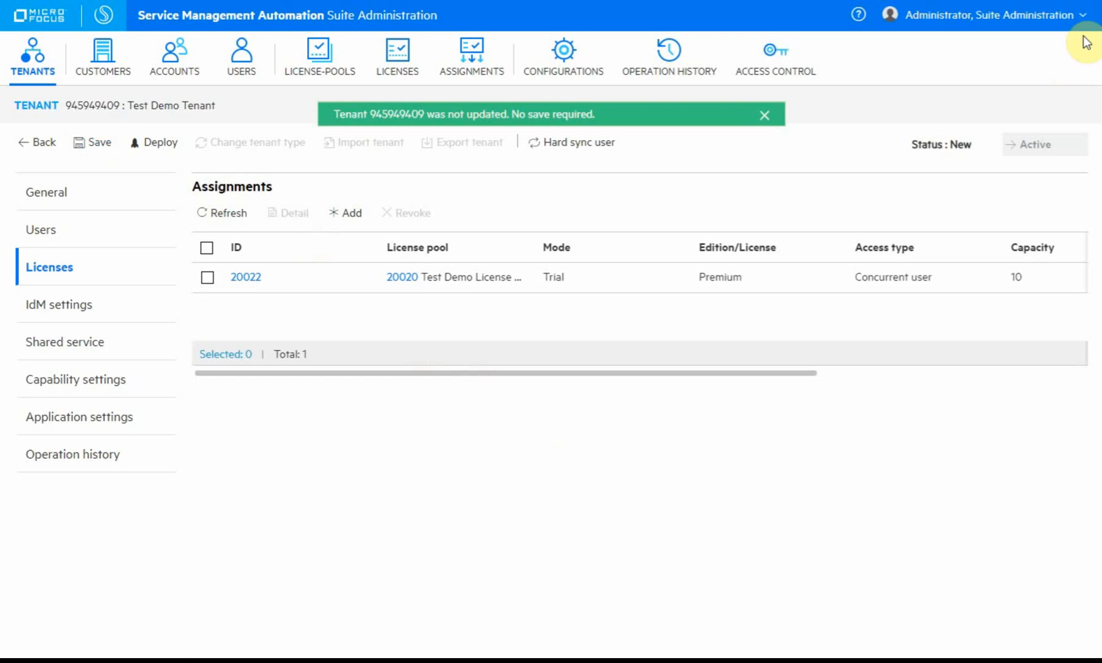
{"action": "left_click", "coordinate": [1089, 6]}
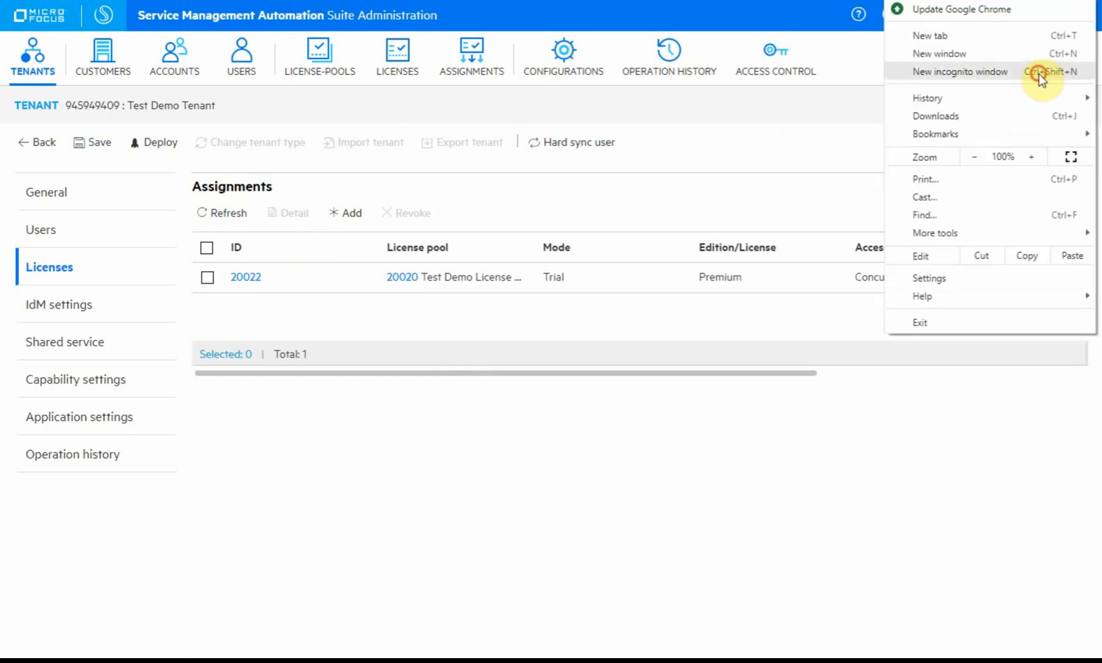
{"action": "left_click", "coordinate": [1039, 75]}
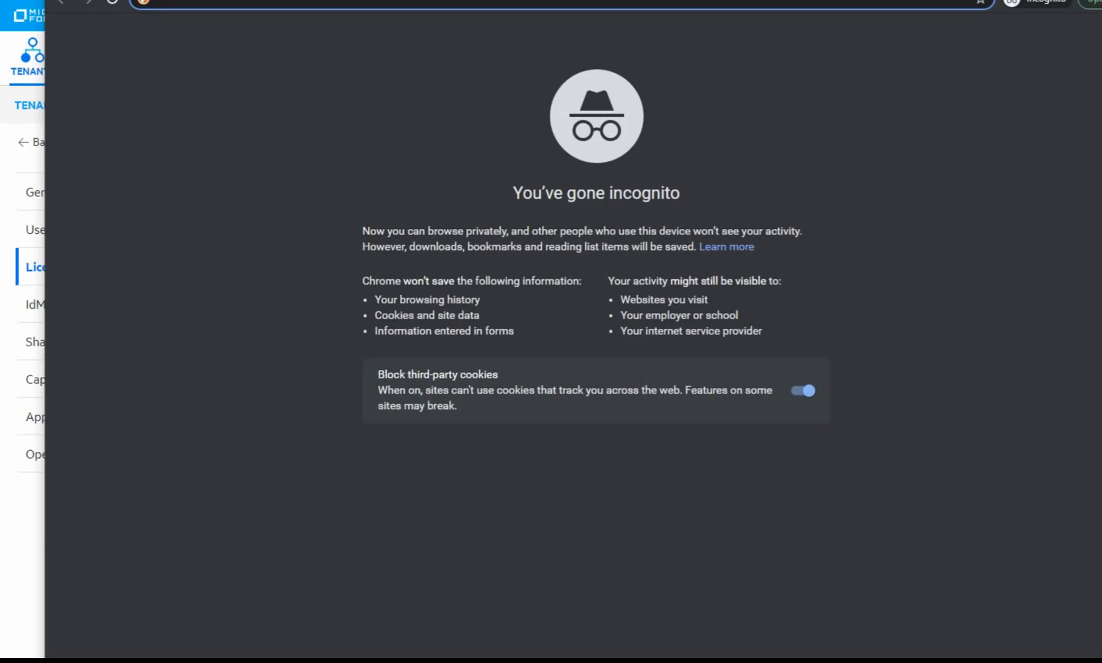
{"action": "left_click_drag", "start_coordinate": [383, 1], "coordinate": [432, 62]}
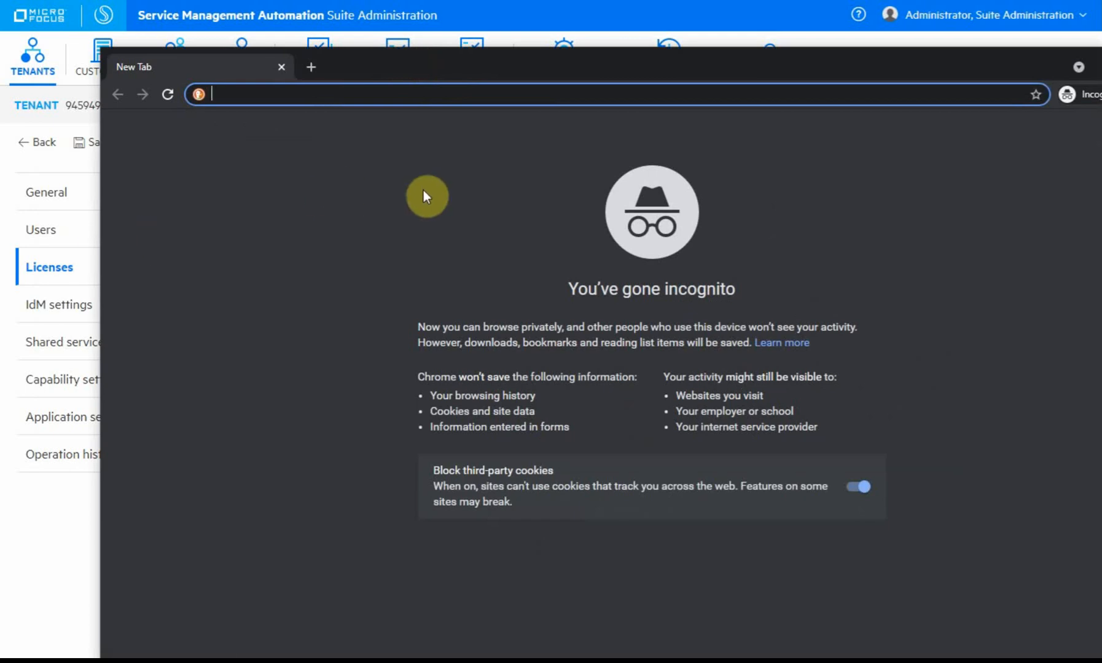
{"action": "left_click_drag", "start_coordinate": [371, 81], "coordinate": [1101, 1]}
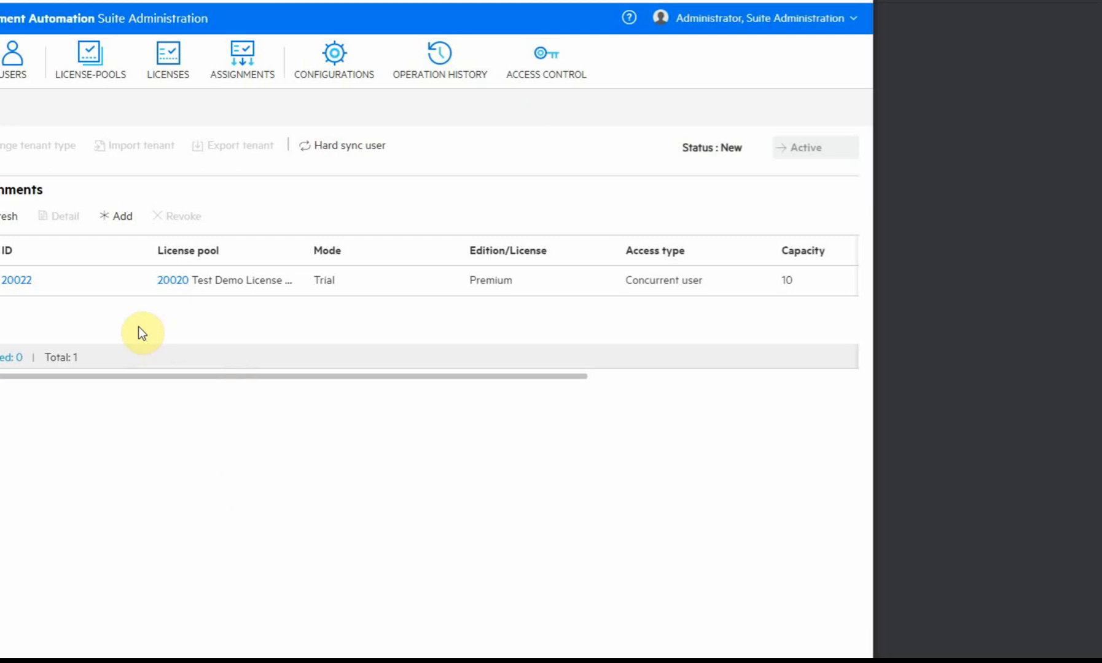
Copy Test Demo Tenant's portal URL from General details, then log out of the administrator account.
{"action": "left_click", "coordinate": [0, 191]}
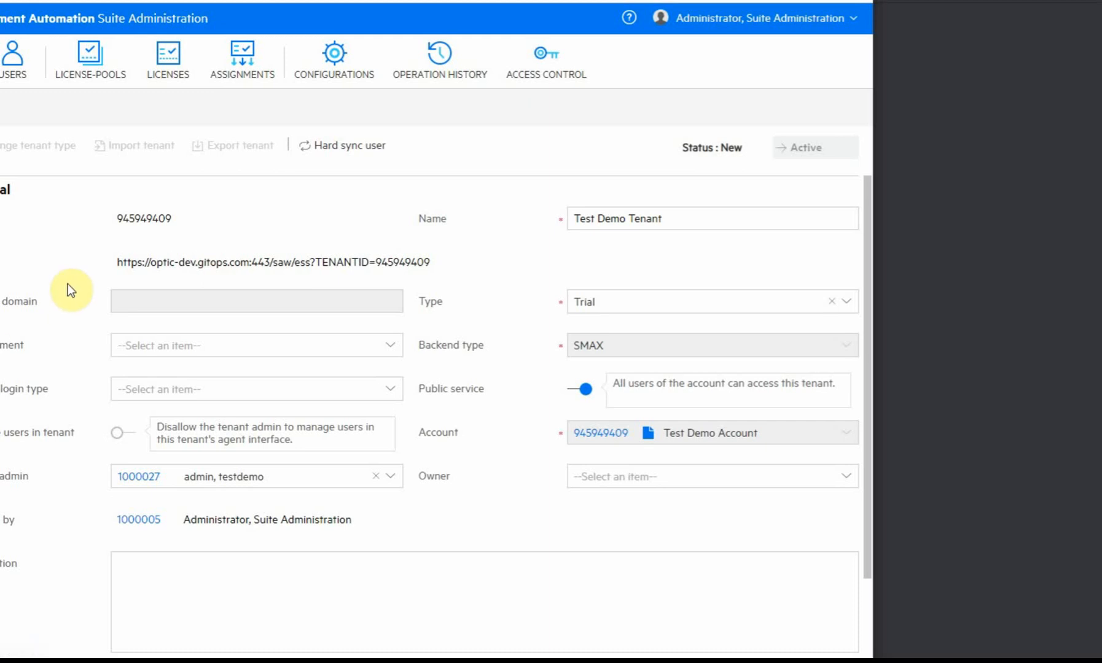
{"action": "left_click", "coordinate": [853, 18]}
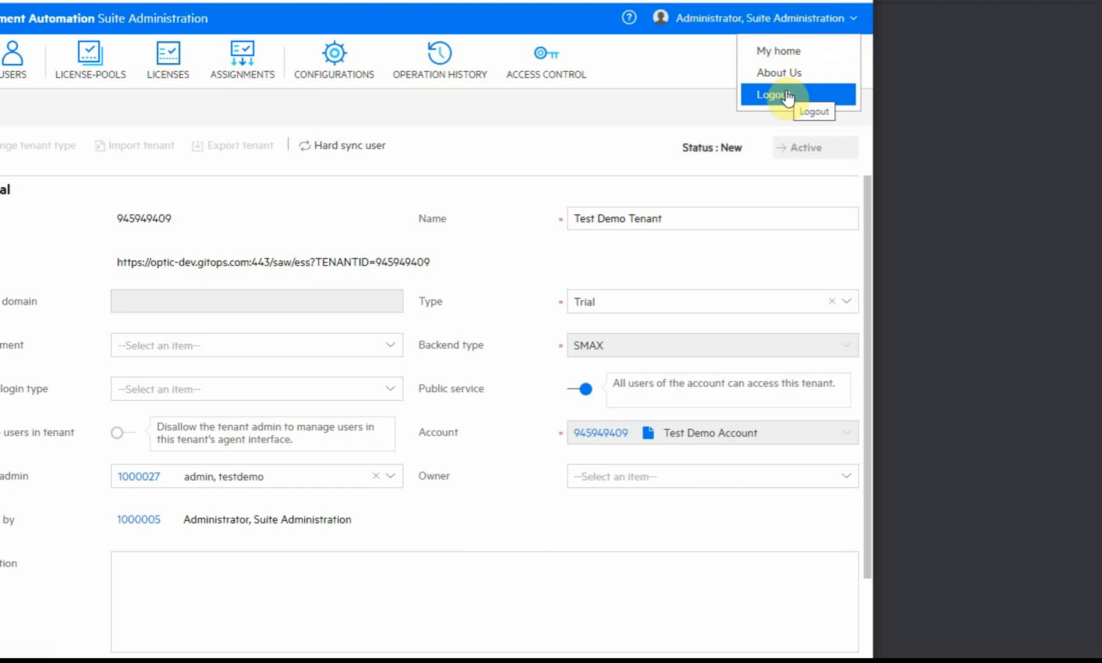
{"action": "left_click", "coordinate": [448, 246]}
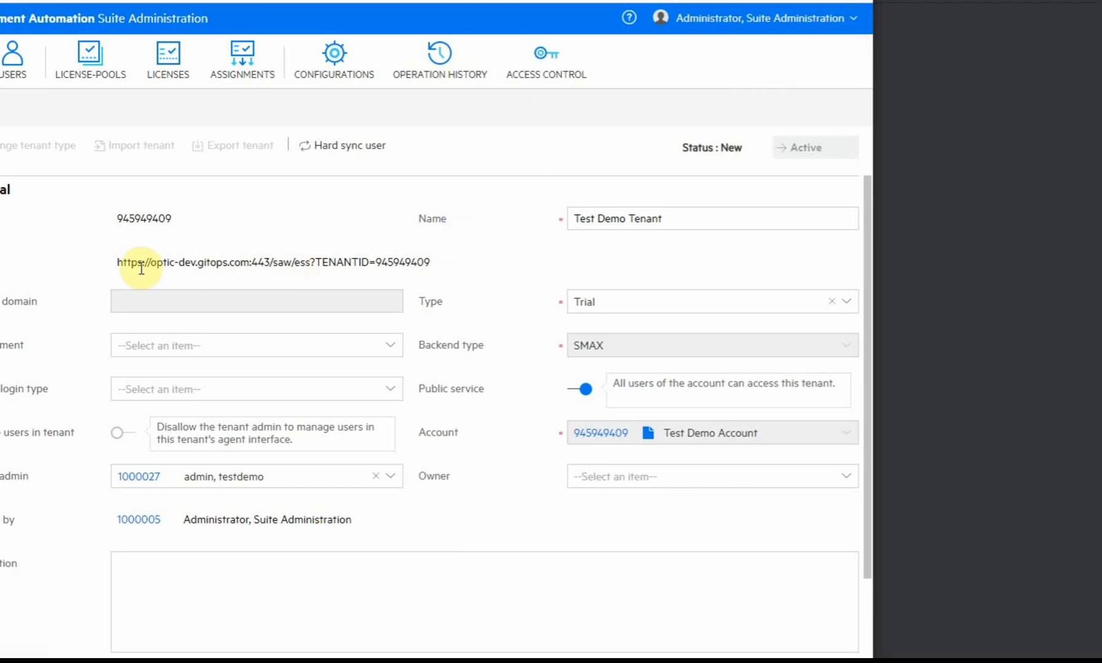
{"action": "left_click_drag", "start_coordinate": [131, 262], "coordinate": [108, 263]}
{"action": "left_click", "coordinate": [433, 264]}
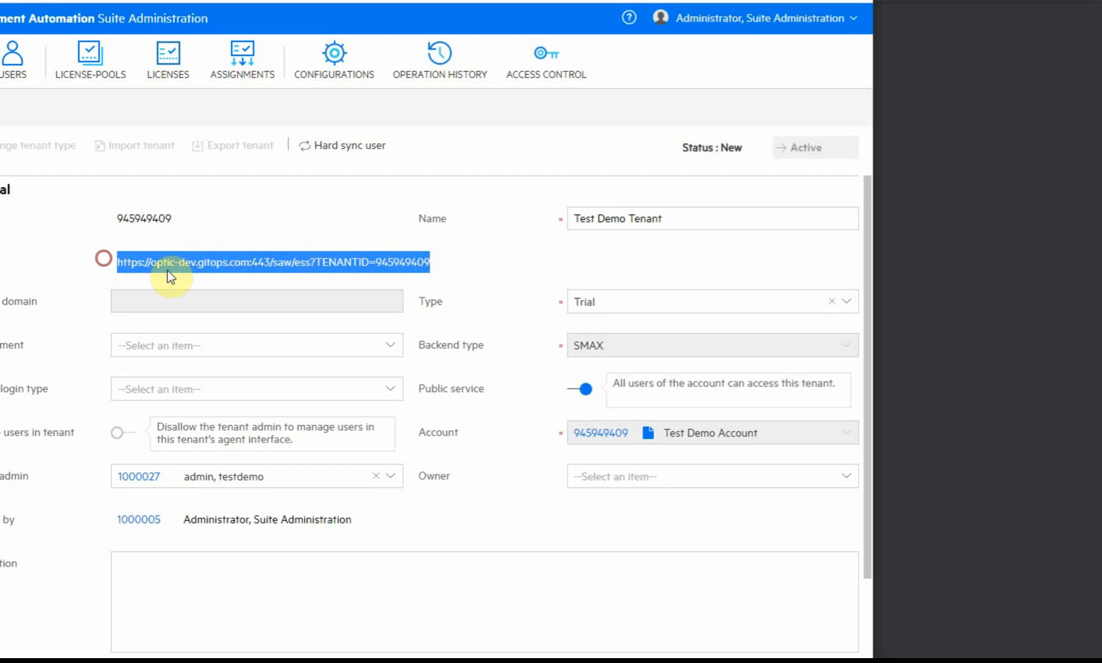
{"action": "right_click", "coordinate": [222, 261]}
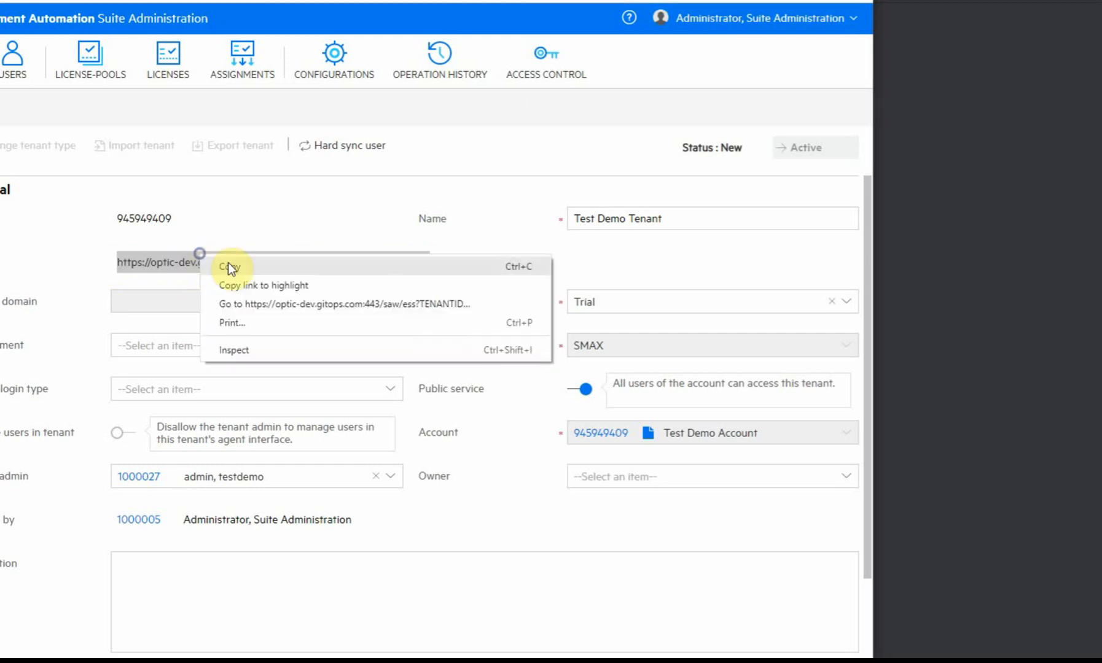
{"action": "left_click", "coordinate": [247, 266]}
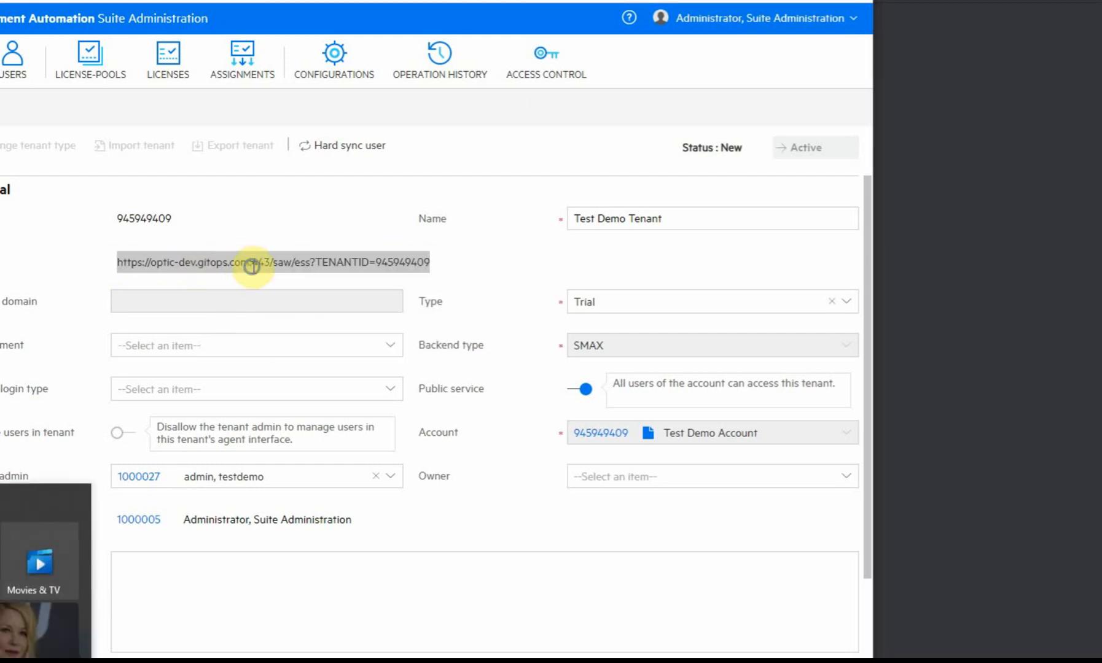
{"action": "right_click", "coordinate": [249, 271]}
{"action": "left_click", "coordinate": [300, 280]}
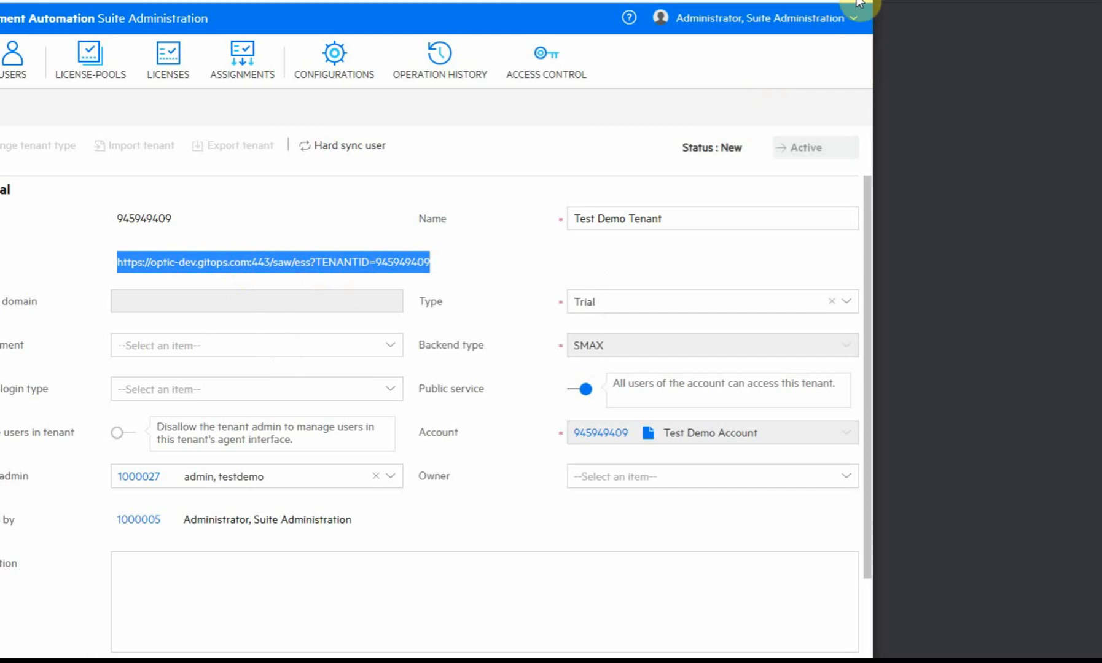
{"action": "left_click", "coordinate": [854, 23]}
{"action": "left_click", "coordinate": [787, 95]}
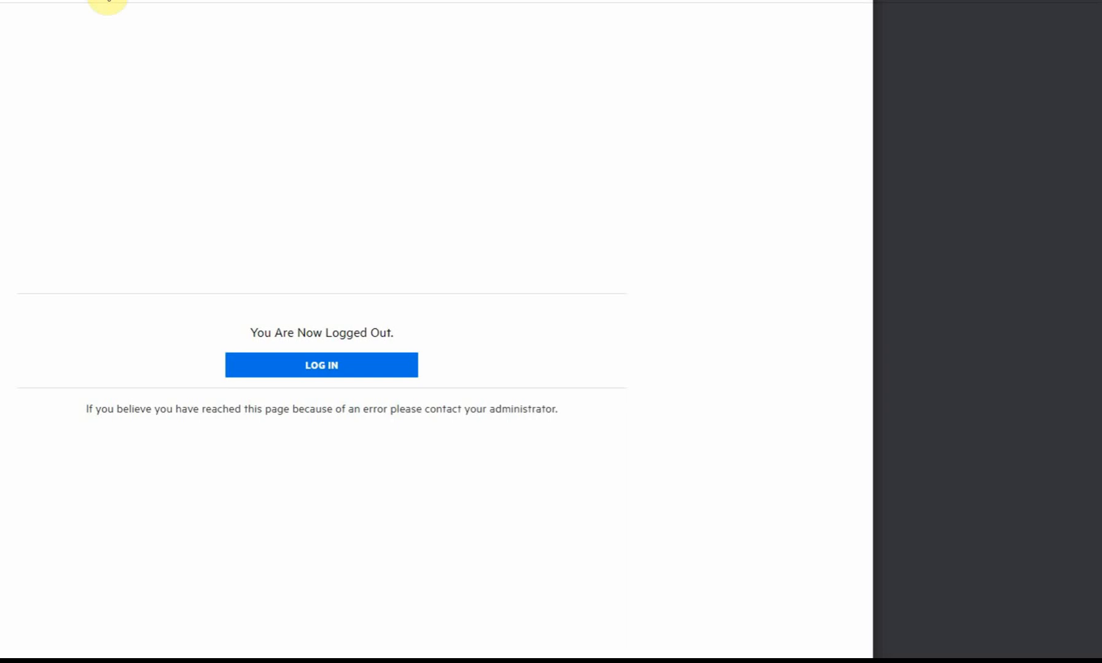
Load the copied tenant portal URL and submit the tenant admin's user name.
{"action": "left_click", "coordinate": [108, 1]}
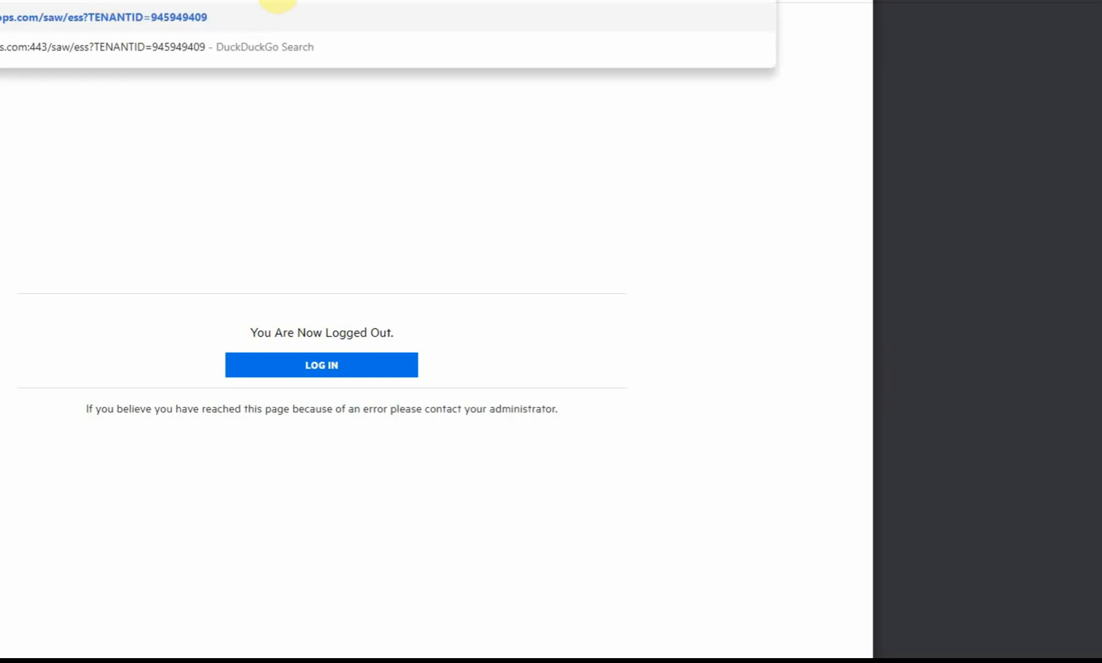
{"action": "key", "text": "Return"}
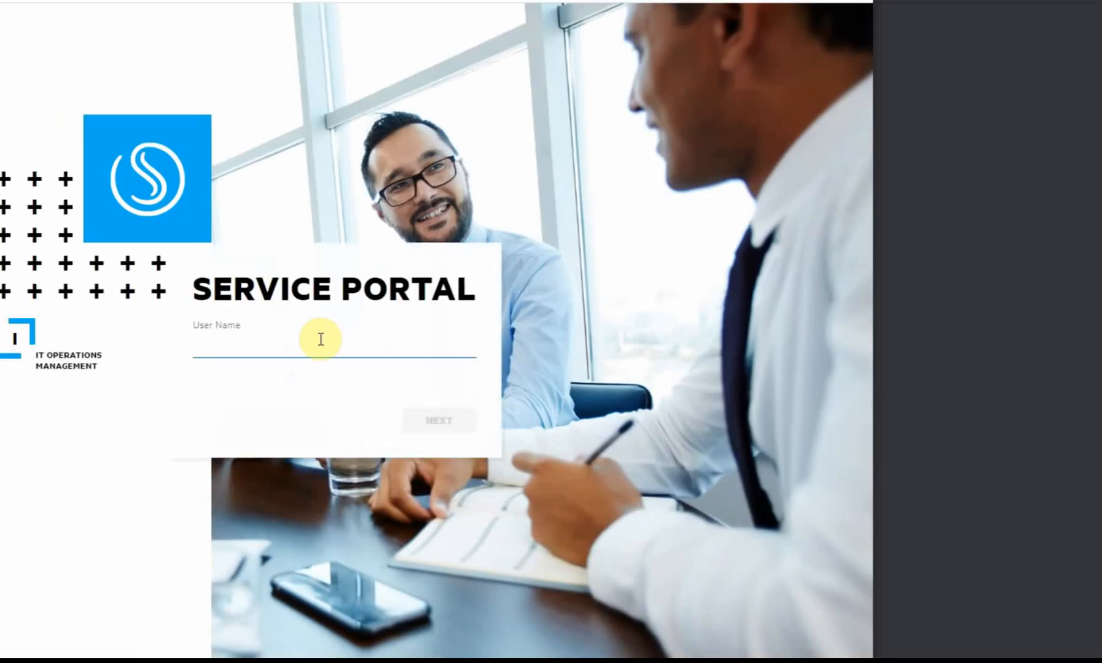
{"action": "type", "text": "test"}
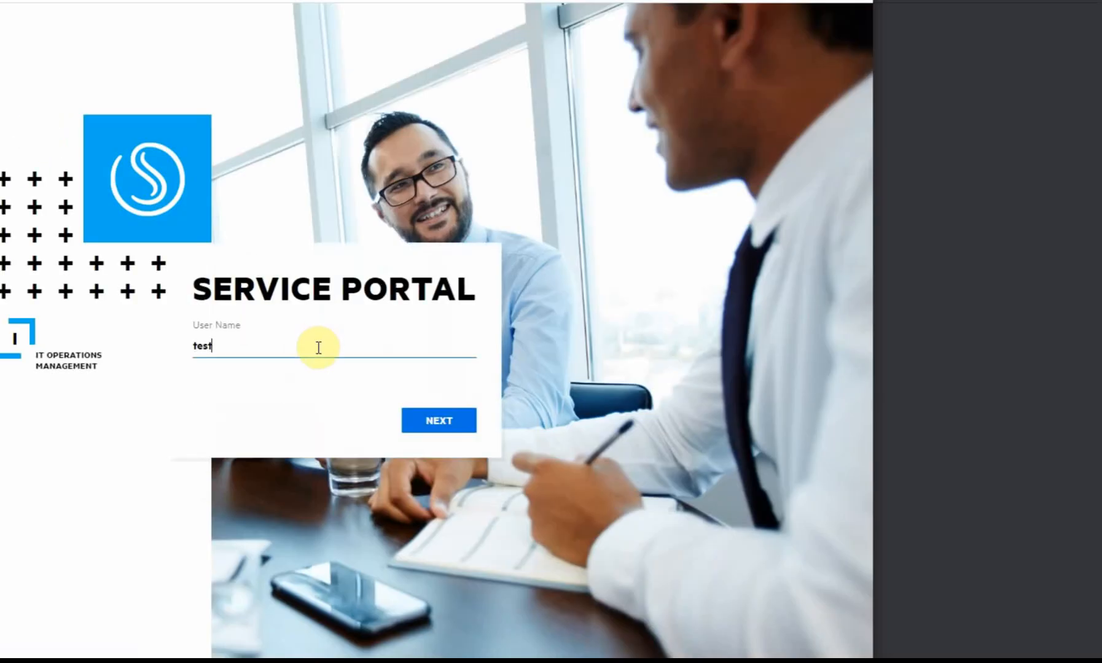
{"action": "type", "text": "demo_admin"}
{"action": "left_click", "coordinate": [429, 423]}
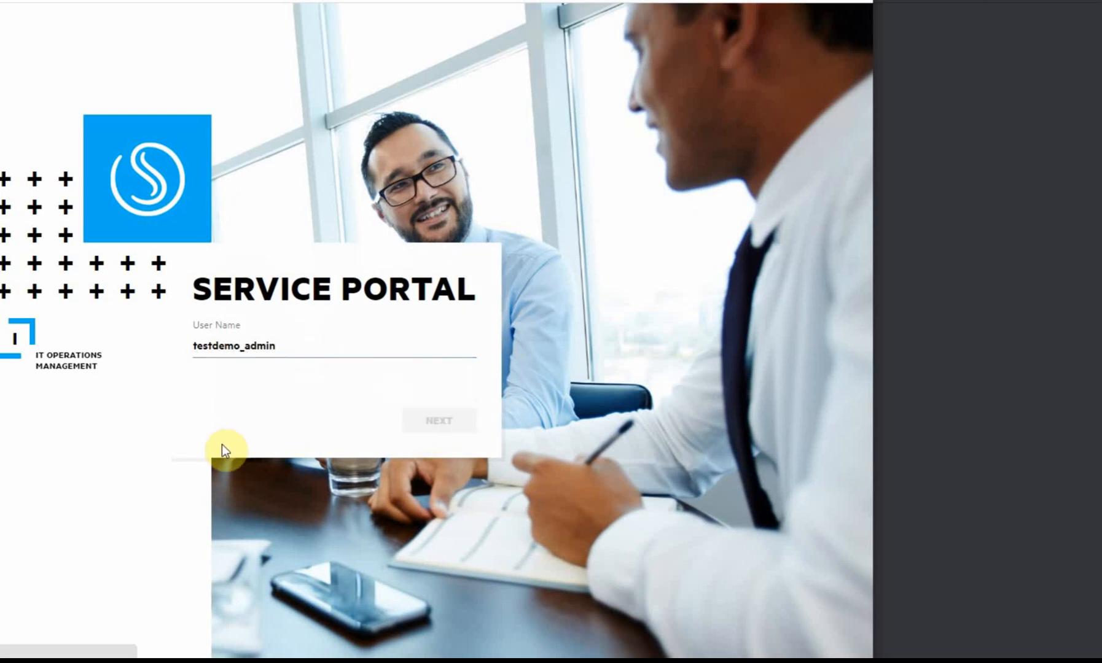